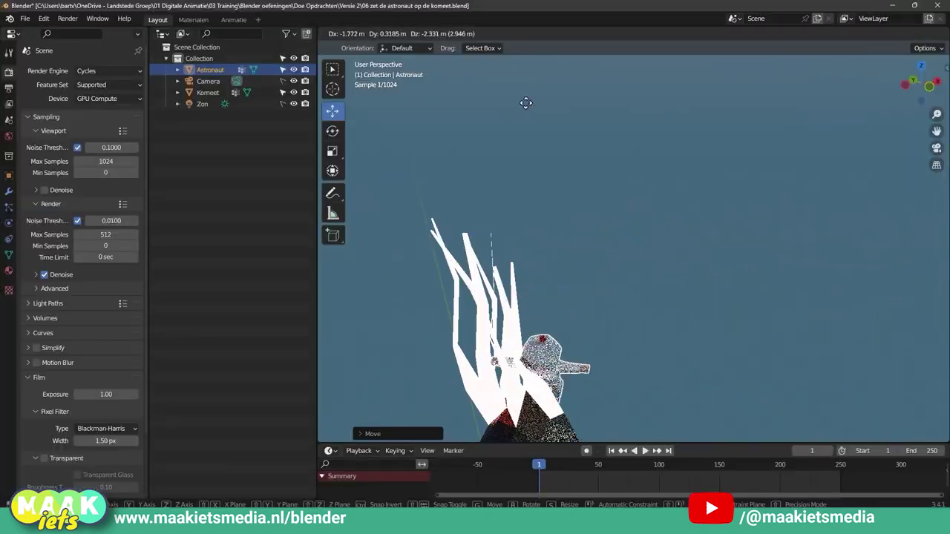
# Step: Drop the astronaut onto the comet and orbit around them
pyautogui.click(528, 169)
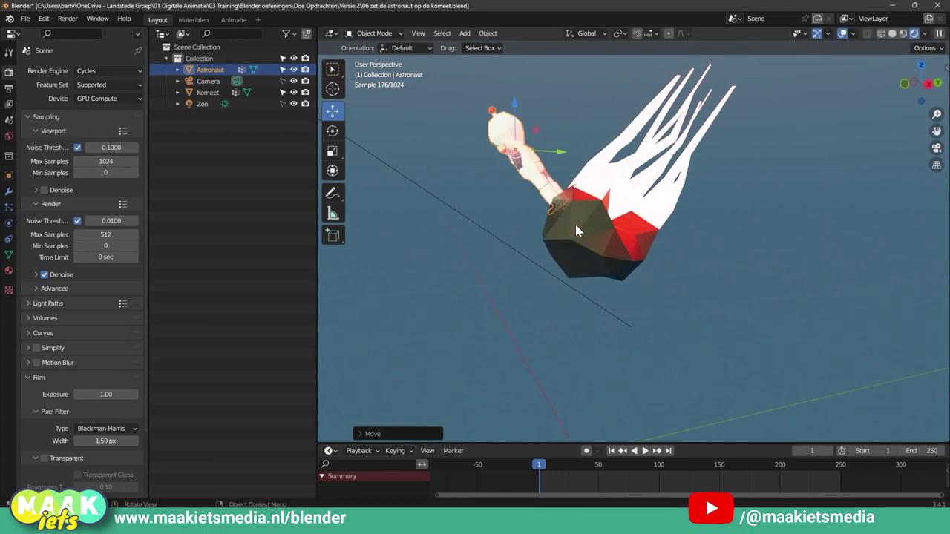
pyautogui.moveTo(574, 222); pyautogui.dragTo(676, 250, button='middle')
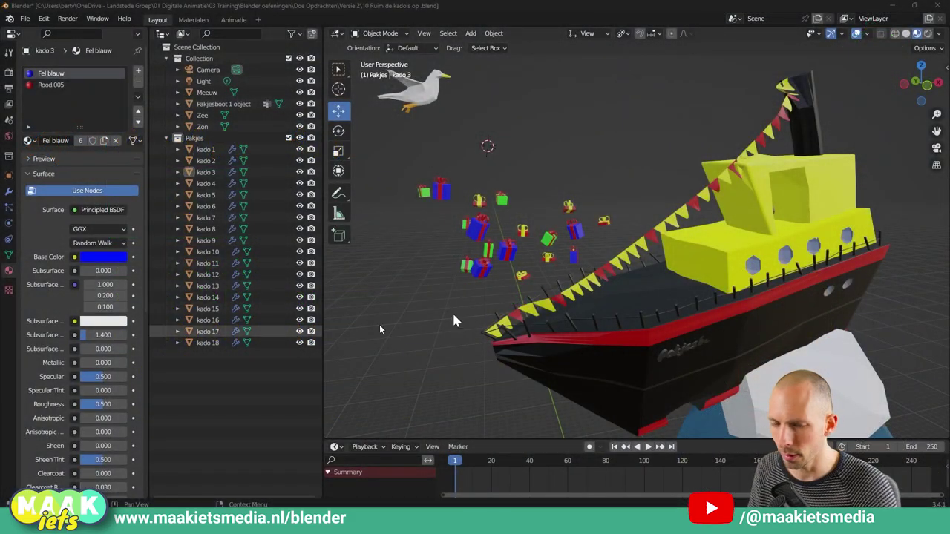
# Step: Set the transform orientation to the 3D Cursor, then deselect the gift boxes
pyautogui.moveTo(452, 311)
pyautogui.mouseDown(button='middle')
pyautogui.moveTo(631, 211)
pyautogui.moveTo(631, 172)
pyautogui.moveTo(605, 178)
pyautogui.moveTo(643, 184)
pyautogui.moveTo(487, 217)
pyautogui.mouseUp(button='middle')
pyautogui.moveTo(460, 202); pyautogui.dragTo(514, 249)
pyautogui.press(',')
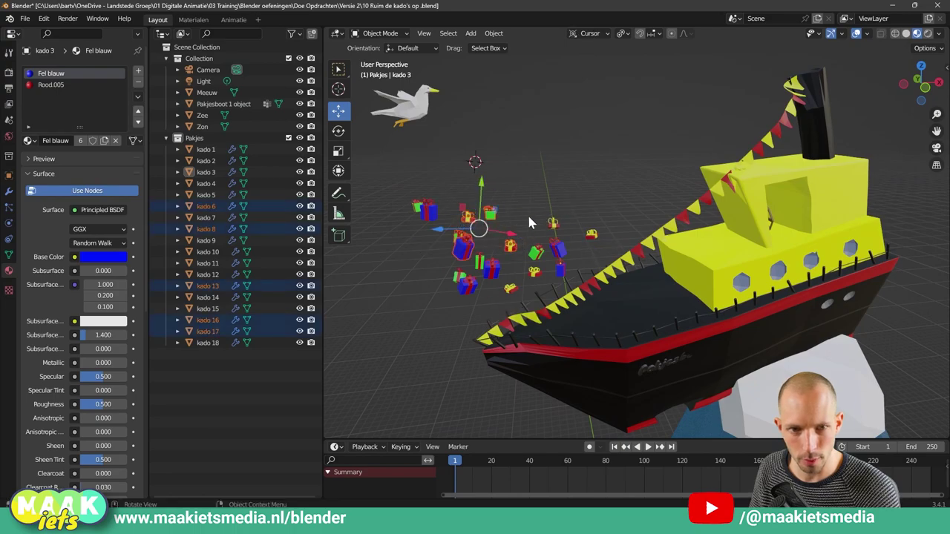
pyautogui.press(',')
pyautogui.click(571, 171)
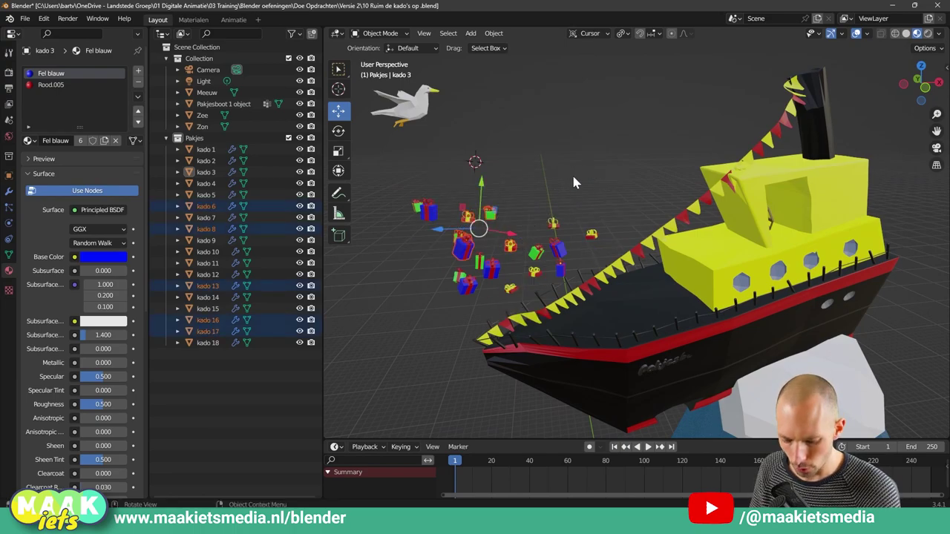
pyautogui.press(',')
pyautogui.moveTo(569, 172)
pyautogui.mouseDown(button='middle')
pyautogui.moveTo(566, 180)
pyautogui.moveTo(590, 164)
pyautogui.moveTo(567, 178)
pyautogui.moveTo(584, 172)
pyautogui.mouseUp(button='middle')
pyautogui.click(584, 172)
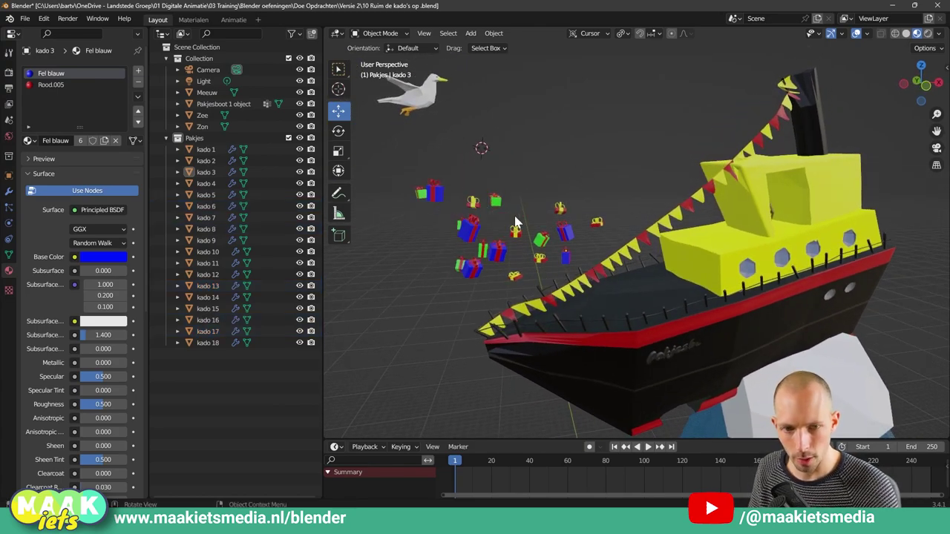
# Step: Circle-select all the kado gift boxes, isolate them in Local View and zoom in
pyautogui.press('c')
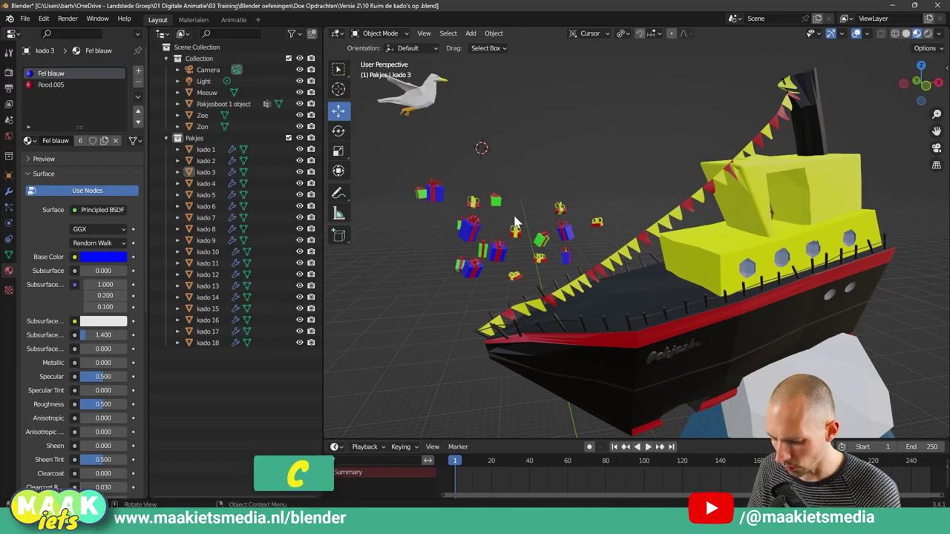
pyautogui.moveTo(435, 213)
pyautogui.mouseDown()
pyautogui.moveTo(483, 235)
pyautogui.moveTo(421, 195)
pyautogui.mouseUp()
pyautogui.moveTo(549, 225); pyautogui.dragTo(565, 244)
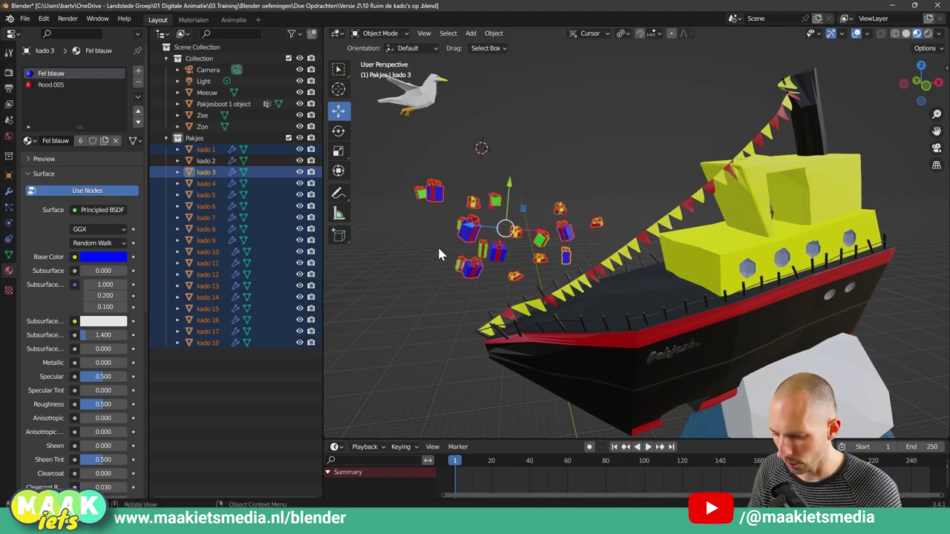
pyautogui.press('KP_Decimal')
pyautogui.press('KP_Divide')
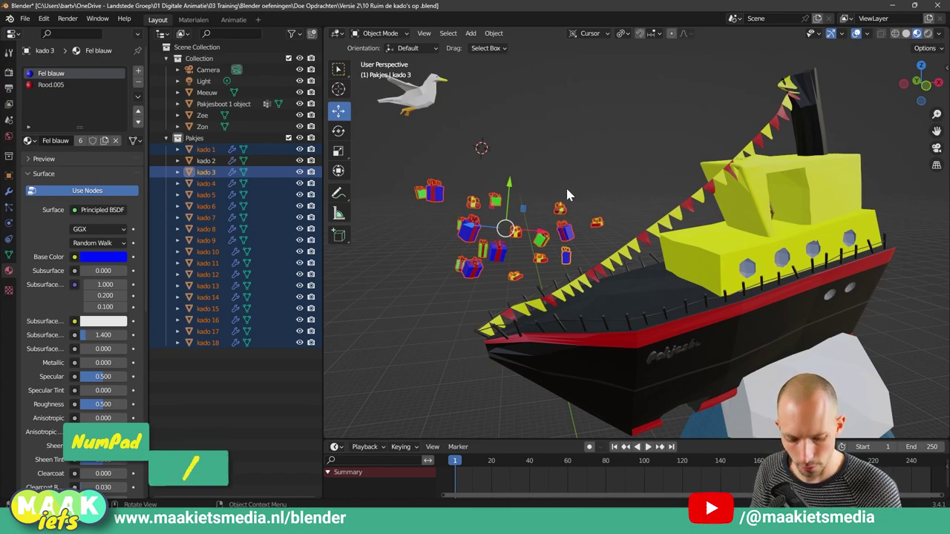
pyautogui.moveTo(634, 228); pyautogui.dragTo(623, 226, button='middle')
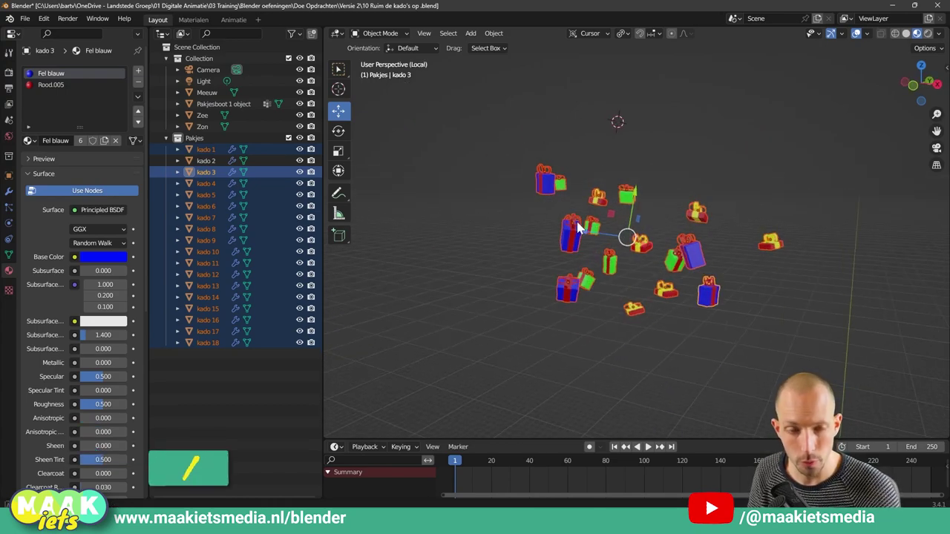
pyautogui.scroll(1, 667, 174)
pyautogui.scroll(1, 680, 132)
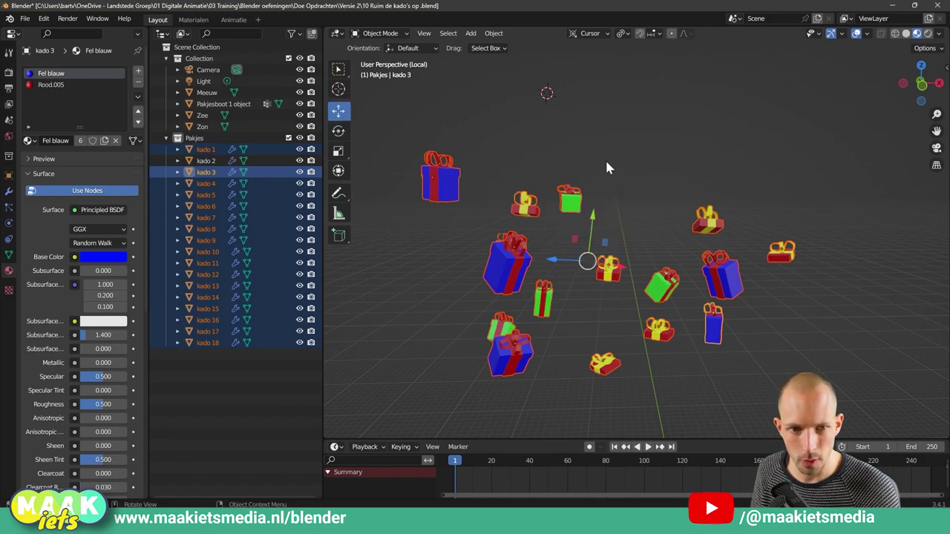
pyautogui.moveTo(606, 168)
pyautogui.mouseDown(button='middle')
pyautogui.moveTo(596, 176)
pyautogui.moveTo(618, 157)
pyautogui.moveTo(566, 172)
pyautogui.moveTo(569, 190)
pyautogui.moveTo(619, 197)
pyautogui.moveTo(630, 185)
pyautogui.moveTo(604, 172)
pyautogui.moveTo(638, 187)
pyautogui.mouseUp(button='middle')
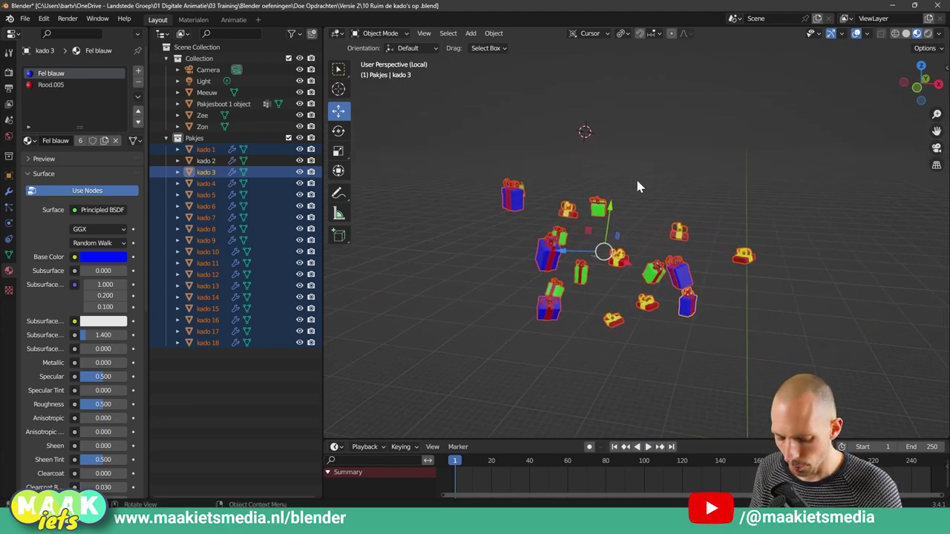
# Step: Keep the pivot on Median Point and begin rotating all 18 gifts around their shared centre
pyautogui.press('.')
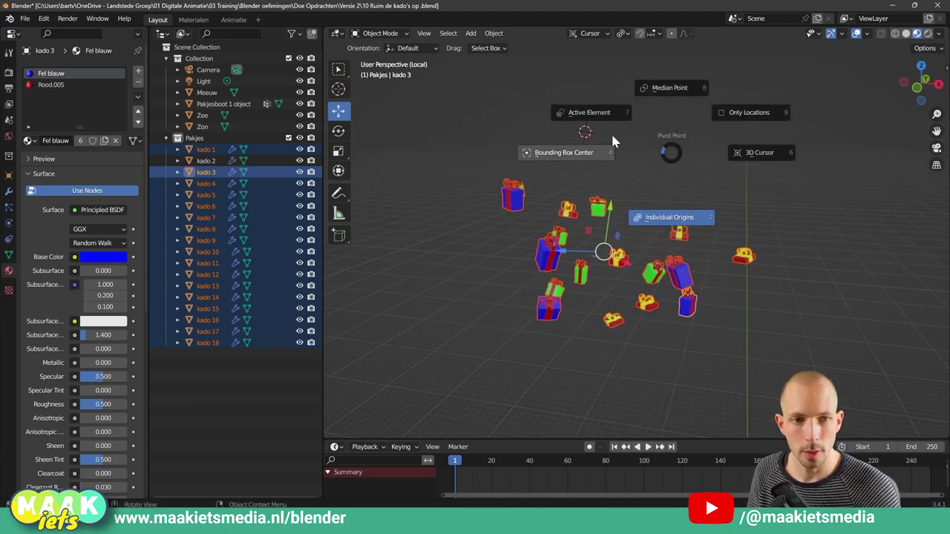
pyautogui.click(667, 154)
pyautogui.press('.')
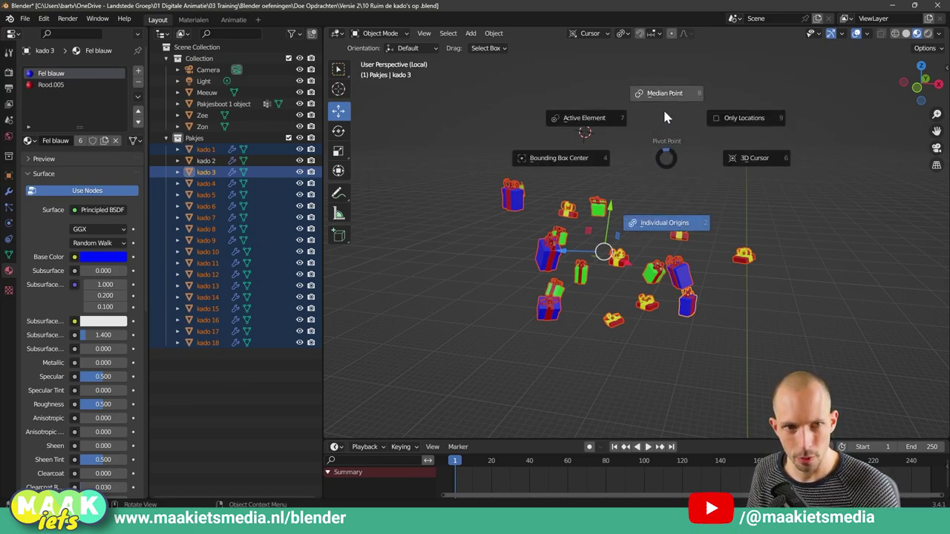
pyautogui.press('4')
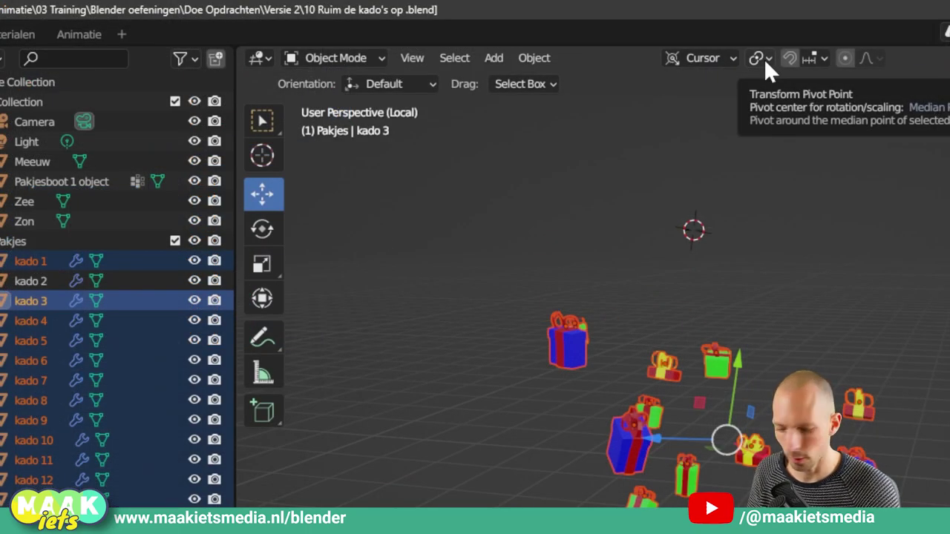
pyautogui.click(764, 59)
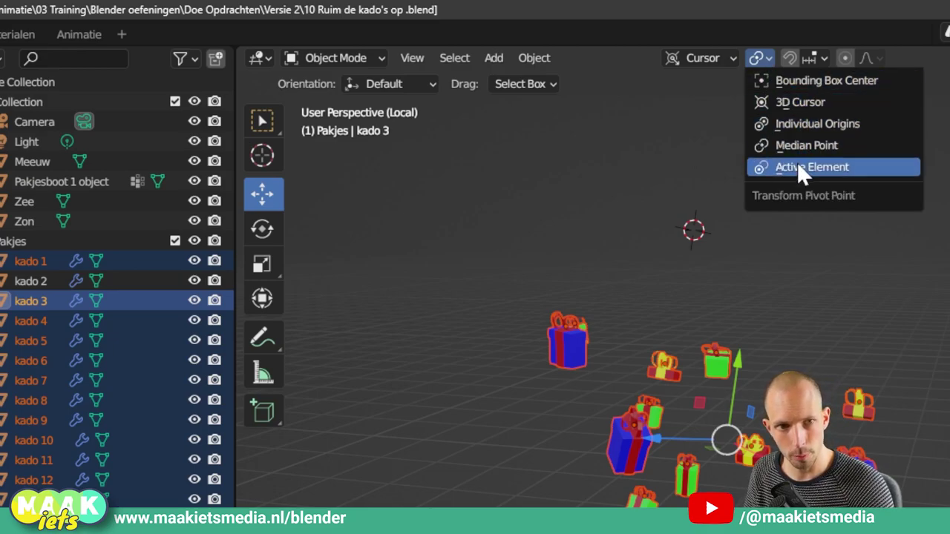
pyautogui.click(761, 56)
pyautogui.click(761, 55)
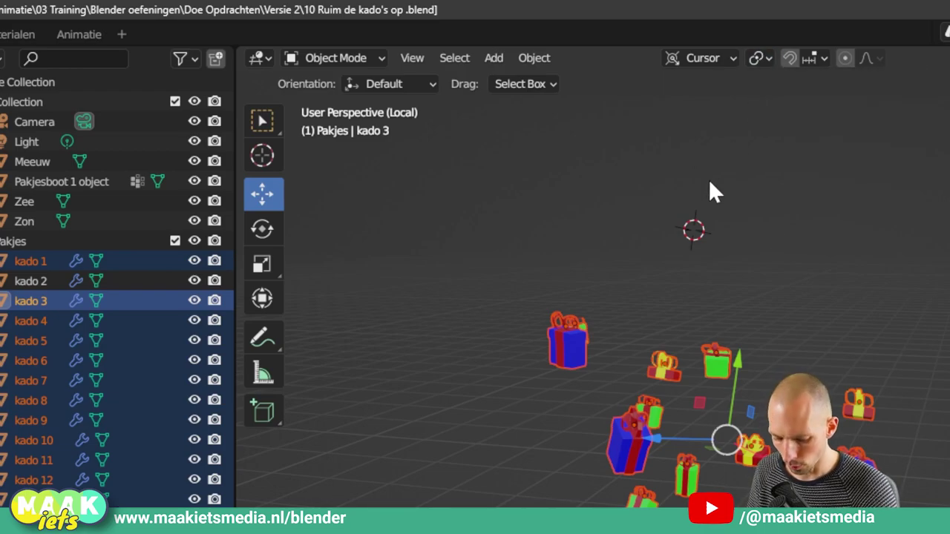
pyautogui.press('.')
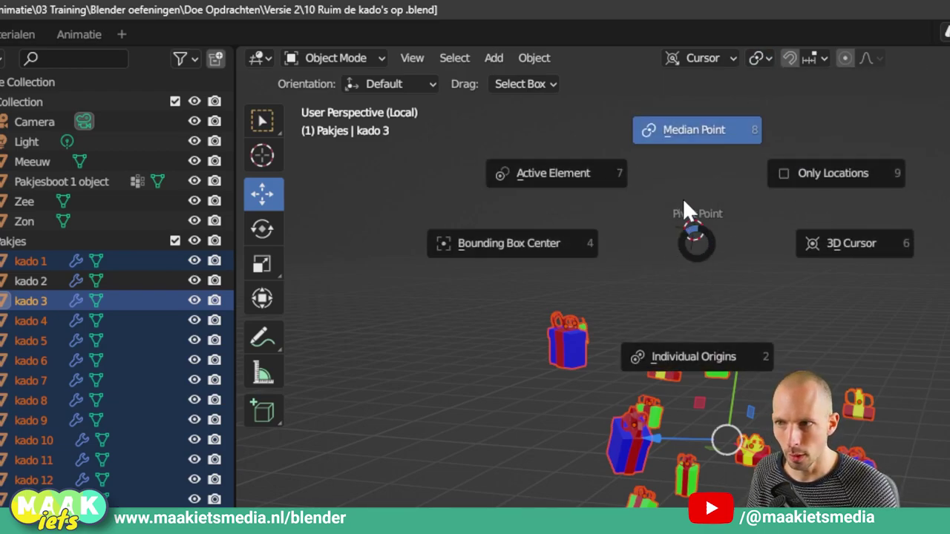
pyautogui.press('Escape')
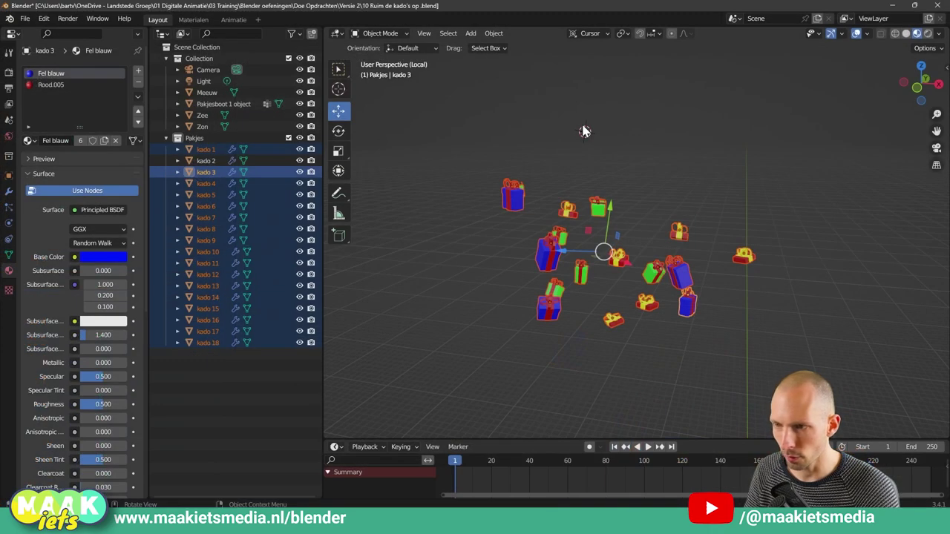
pyautogui.moveTo(630, 153)
pyautogui.mouseDown(button='middle')
pyautogui.moveTo(637, 145)
pyautogui.moveTo(623, 166)
pyautogui.moveTo(593, 170)
pyautogui.moveTo(598, 183)
pyautogui.moveTo(617, 170)
pyautogui.moveTo(618, 180)
pyautogui.mouseUp(button='middle')
pyautogui.press('r')
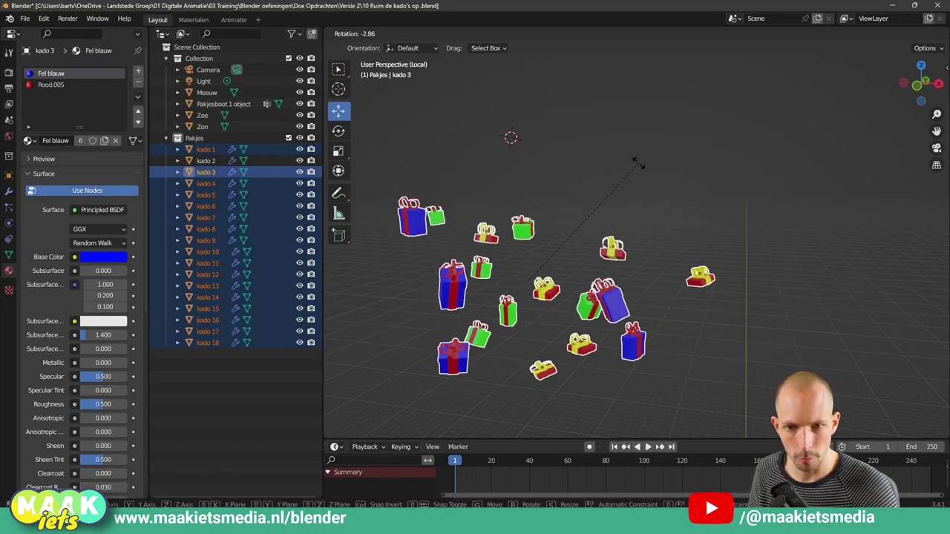
# Step: Select kado 1 through kado 18 and rotate them together as a group
pyautogui.click(643, 181)
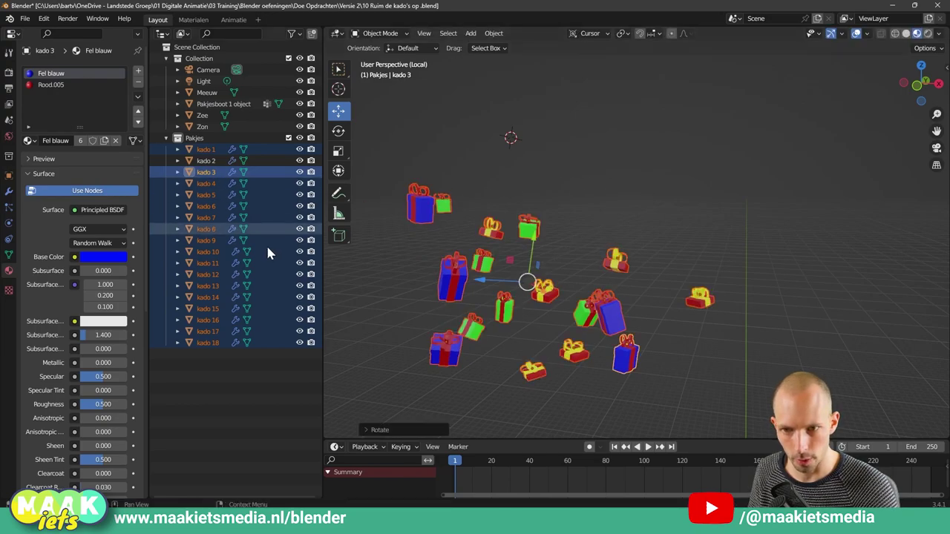
pyautogui.moveTo(228, 380); pyautogui.dragTo(200, 154)
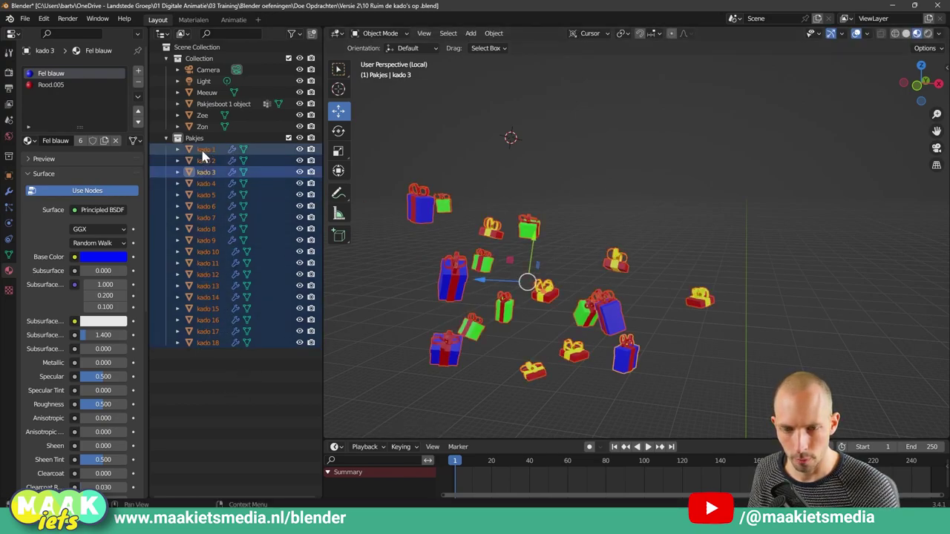
pyautogui.press('r')
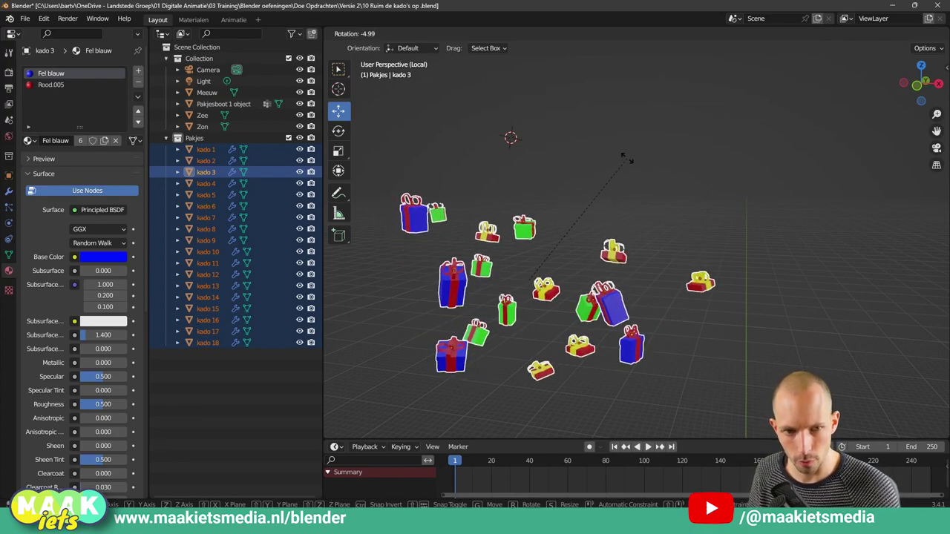
pyautogui.click(627, 162)
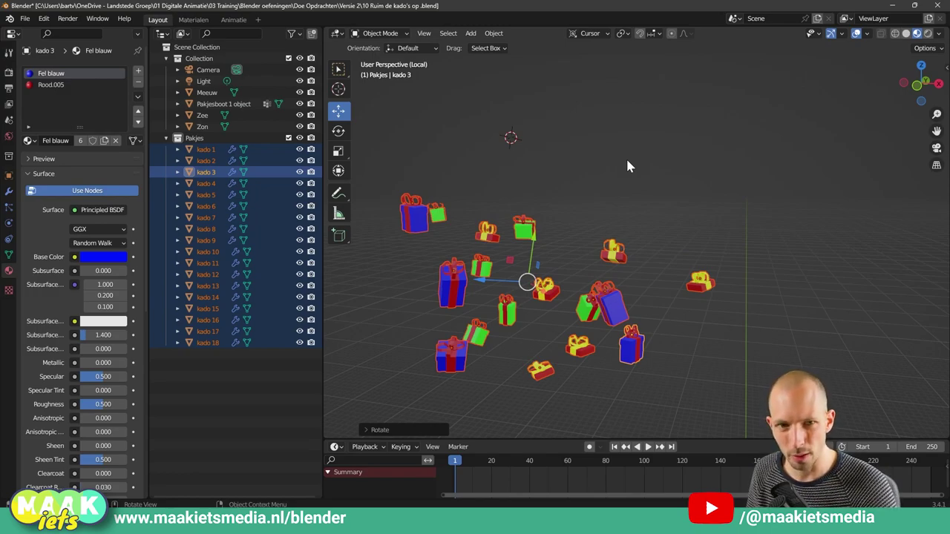
# Step: Switch the pivot to Individual Origins and rotate each gift in place
pyautogui.press('.')
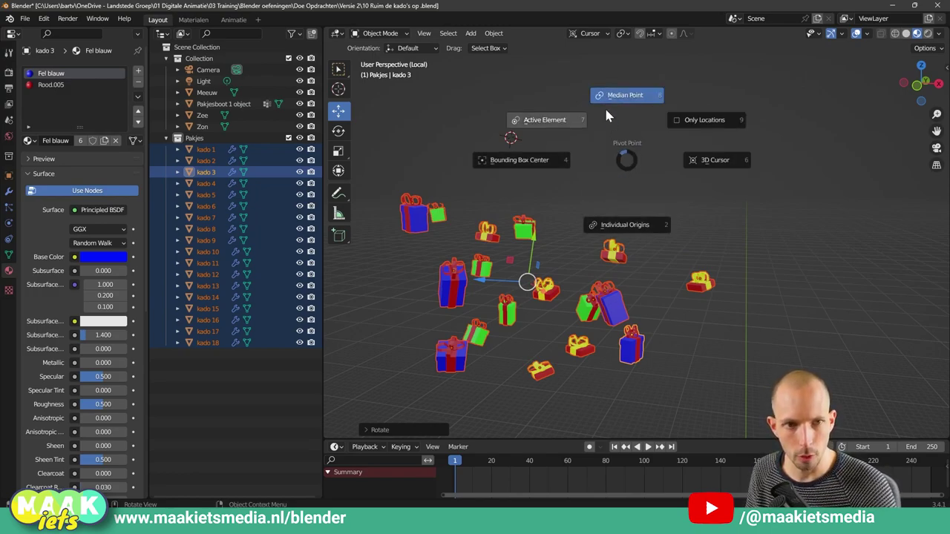
pyautogui.click(629, 226)
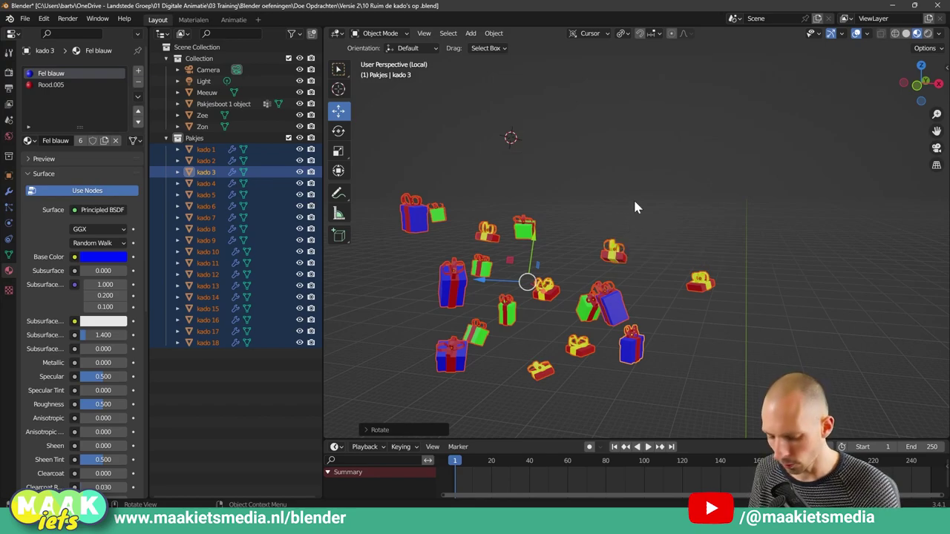
pyautogui.press('r')
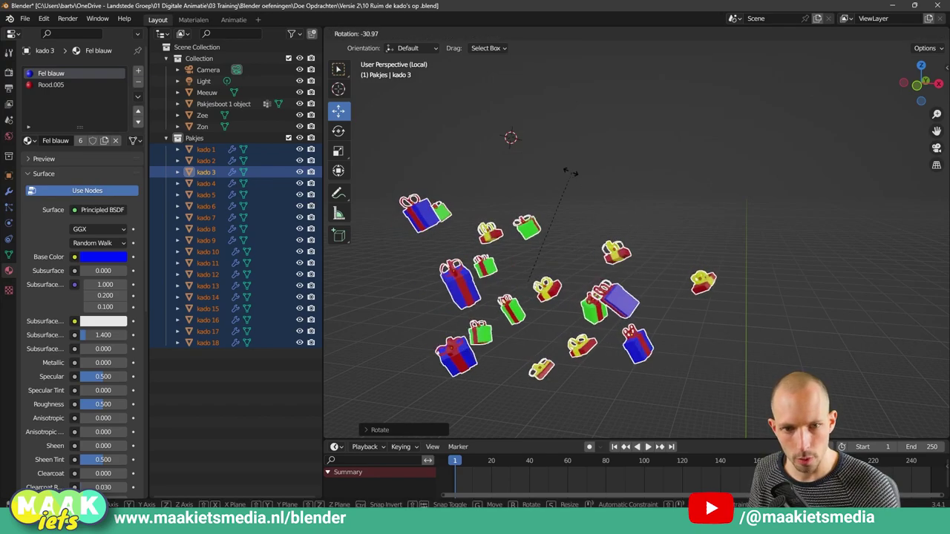
pyautogui.click(614, 229)
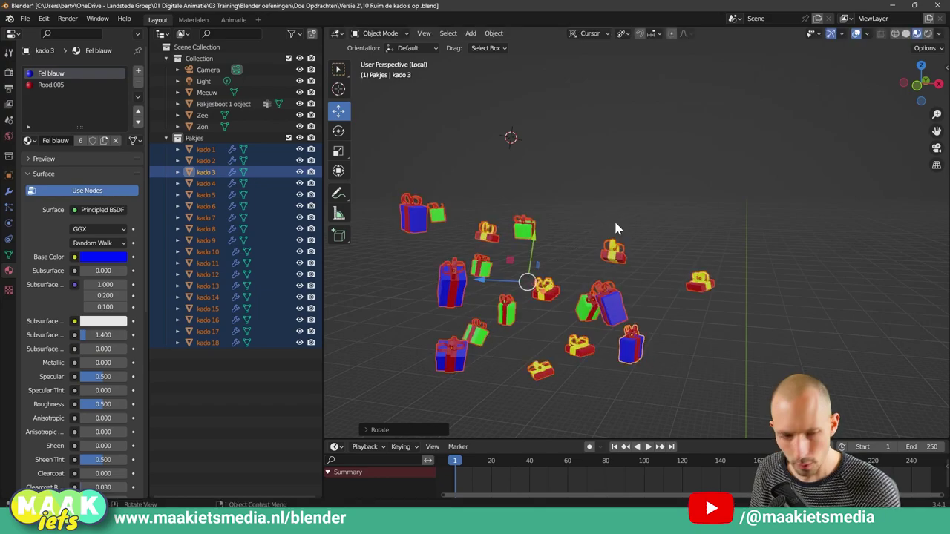
# Step: Return the pivot to Median Point and rotate the gifts as a group again
pyautogui.press('.')
pyautogui.click(623, 144)
pyautogui.press('r')
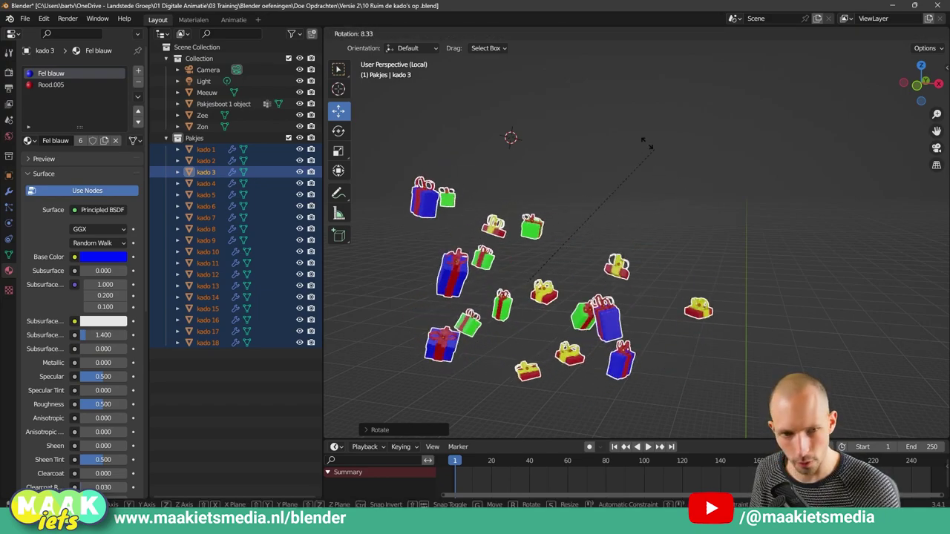
pyautogui.click(611, 151)
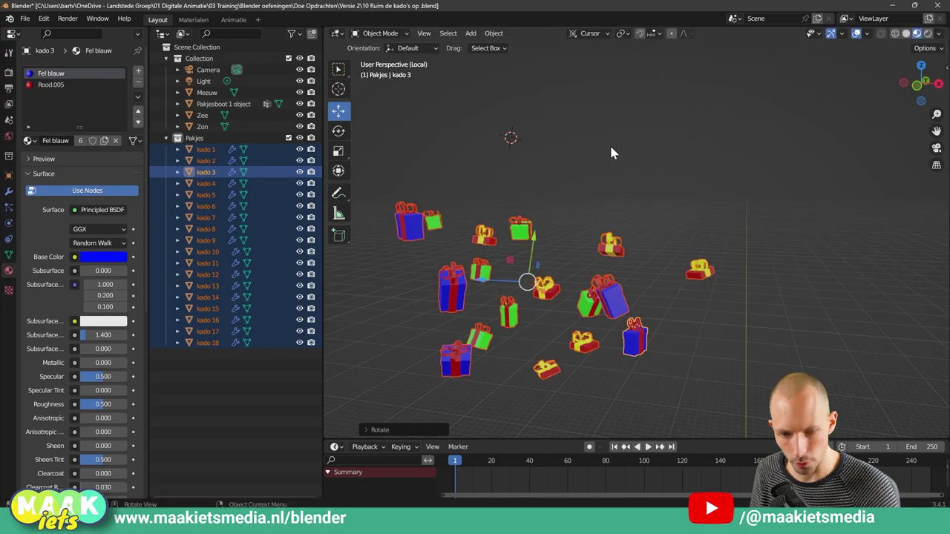
# Step: Set Individual Origins once more and rotate each gift around its own centre
pyautogui.press('.')
pyautogui.click(613, 215)
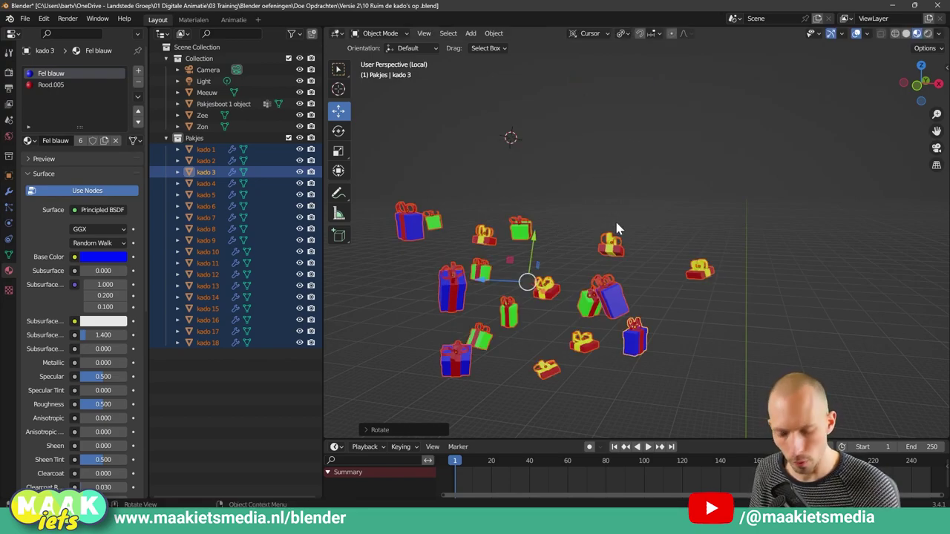
pyautogui.press('r')
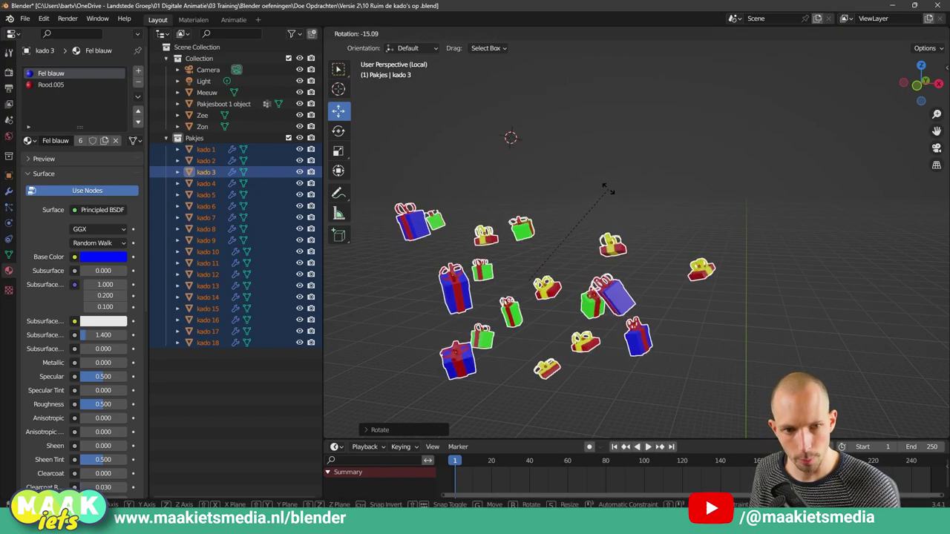
pyautogui.click(606, 185)
pyautogui.press('.')
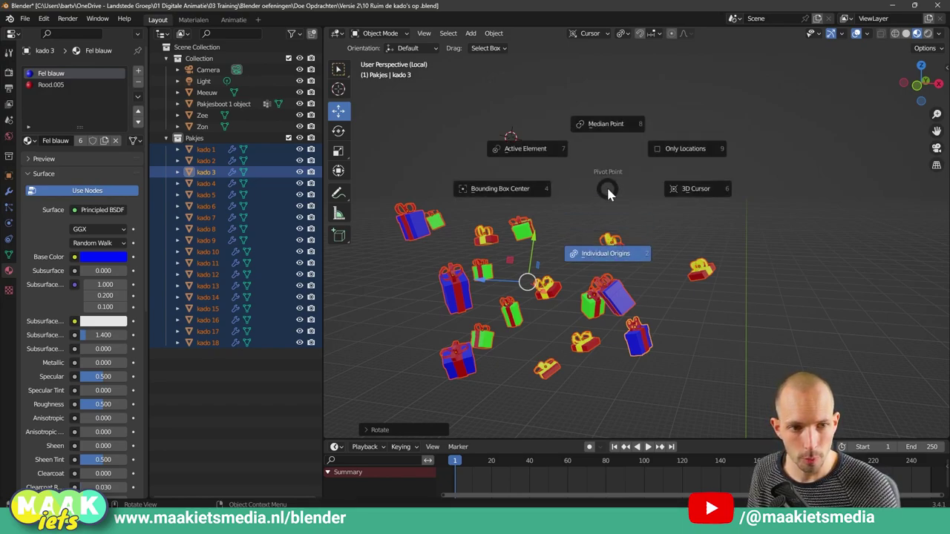
# Step: Pivot on the 3D Cursor, place it beside the gifts, and try two rotations, cancelling both
pyautogui.click(680, 189)
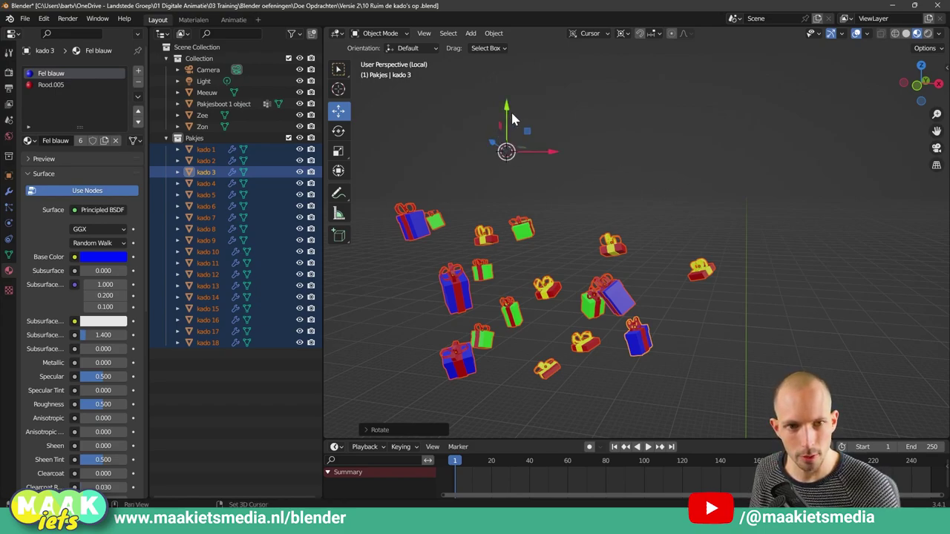
pyautogui.keyDown('shift'); pyautogui.rightClick(611, 104); pyautogui.keyUp('shift')
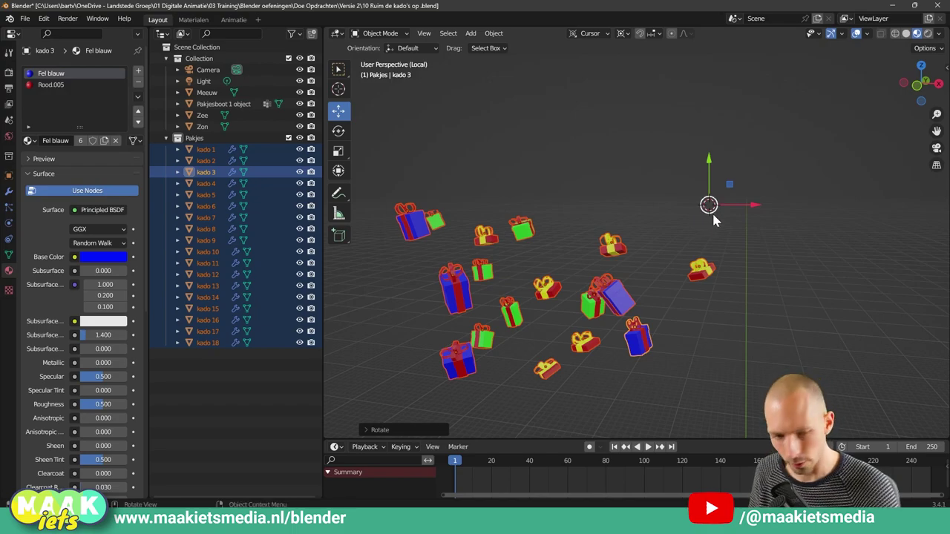
pyautogui.press('r')
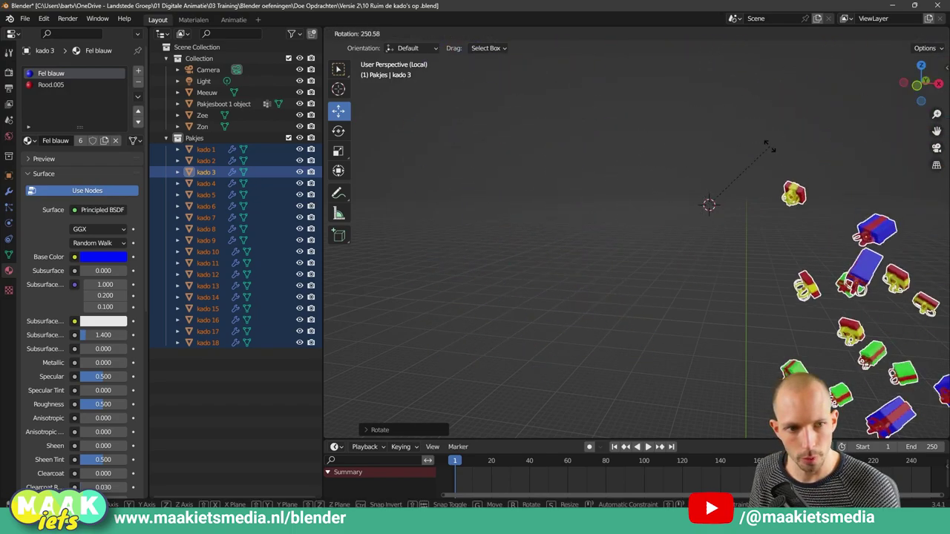
pyautogui.rightClick(719, 263)
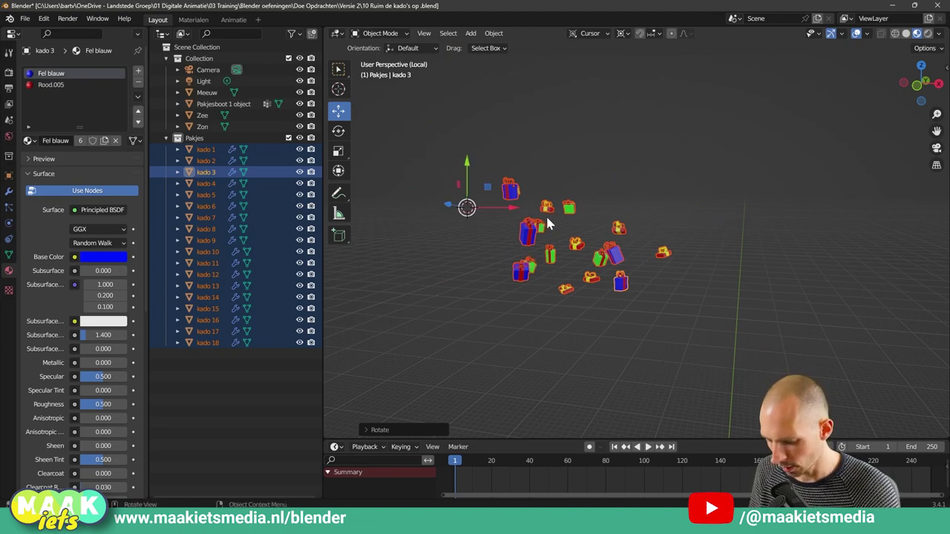
pyautogui.press('r')
pyautogui.rightClick(598, 207)
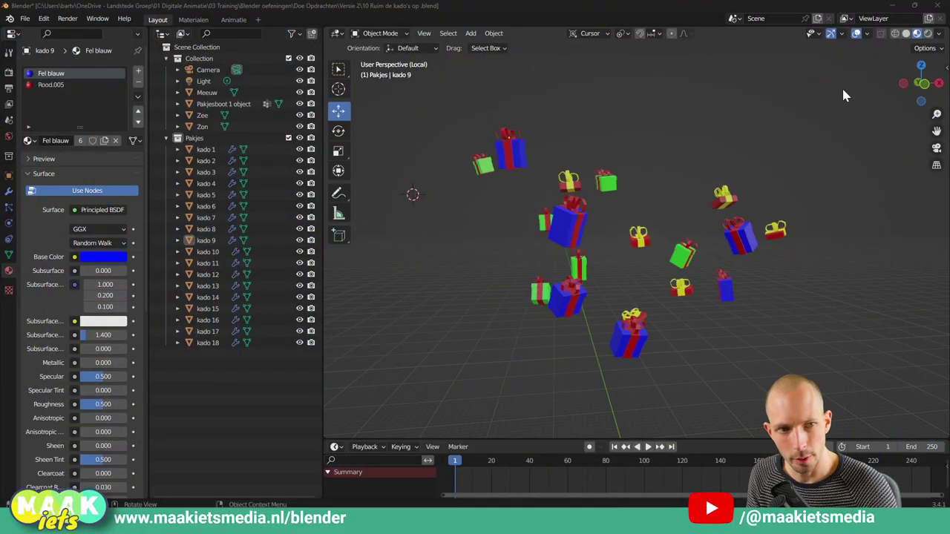
# Step: Box-select all gifts, set the pivot to Active Element, and rotate around the back blue gift
pyautogui.moveTo(843, 88); pyautogui.dragTo(445, 382)
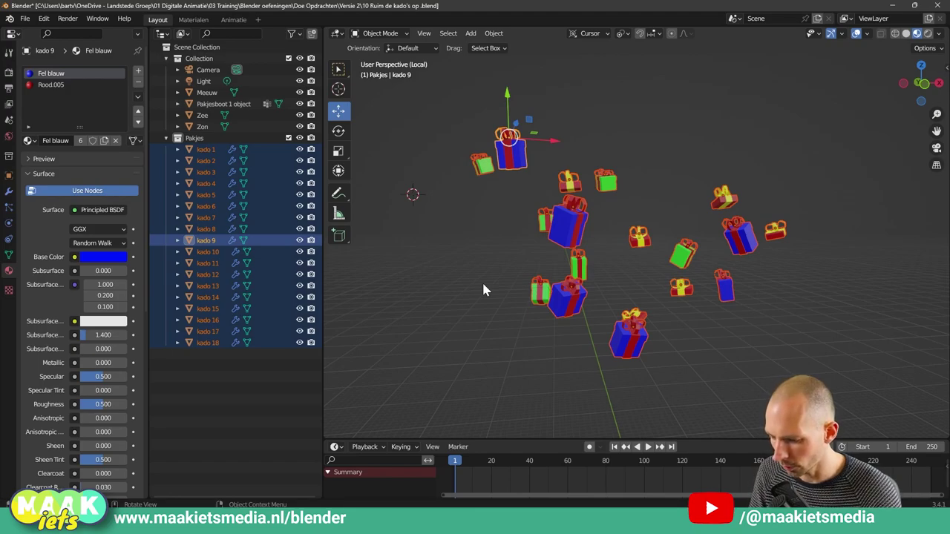
pyautogui.press('b')
pyautogui.moveTo(457, 251)
pyautogui.mouseDown(button='middle')
pyautogui.moveTo(518, 253)
pyautogui.moveTo(552, 242)
pyautogui.moveTo(579, 257)
pyautogui.moveTo(496, 269)
pyautogui.moveTo(446, 259)
pyautogui.mouseUp(button='middle')
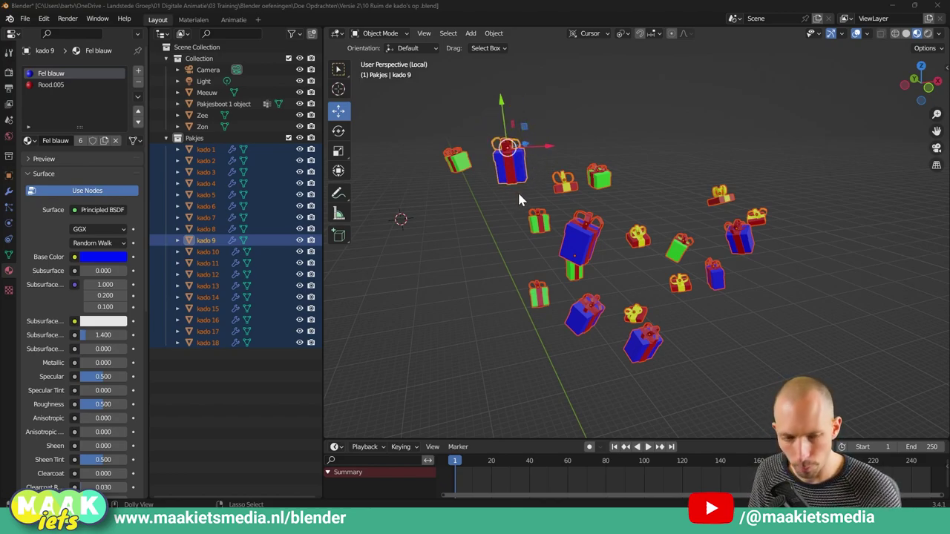
pyautogui.hotkey('alt', 'a')
pyautogui.moveTo(810, 113); pyautogui.dragTo(410, 364)
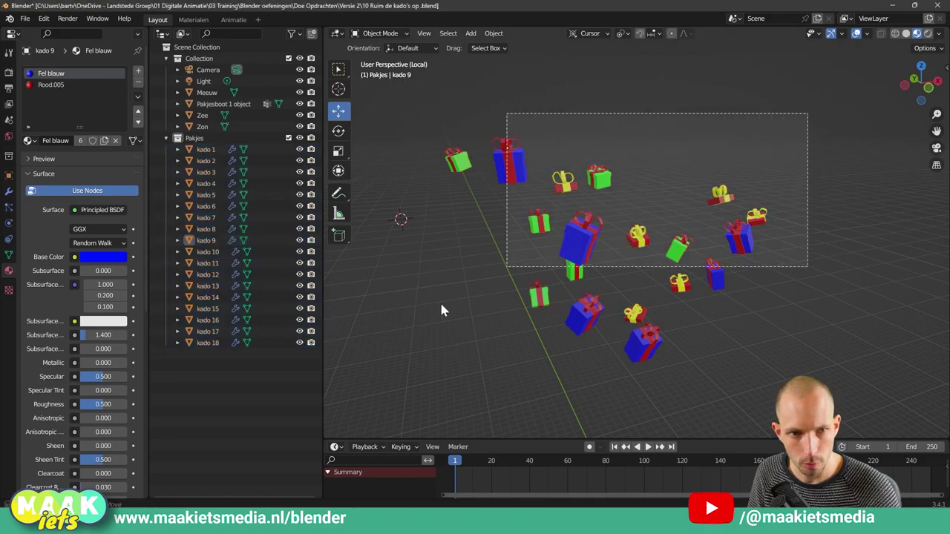
pyautogui.press('.')
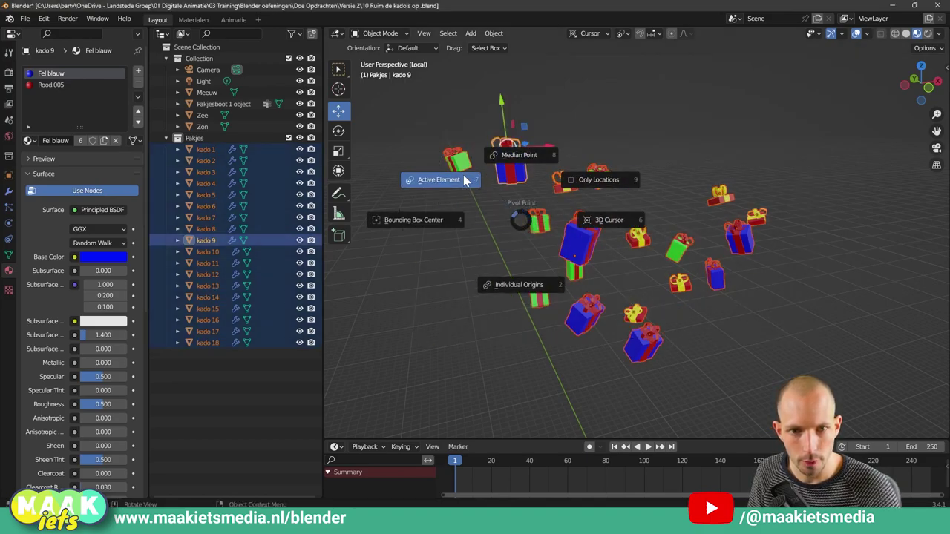
pyautogui.click(458, 183)
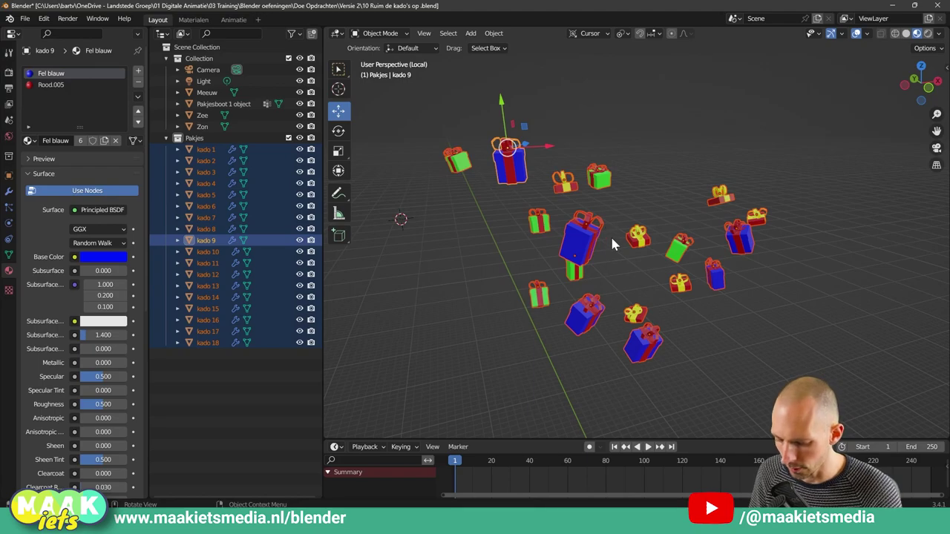
pyautogui.press('r')
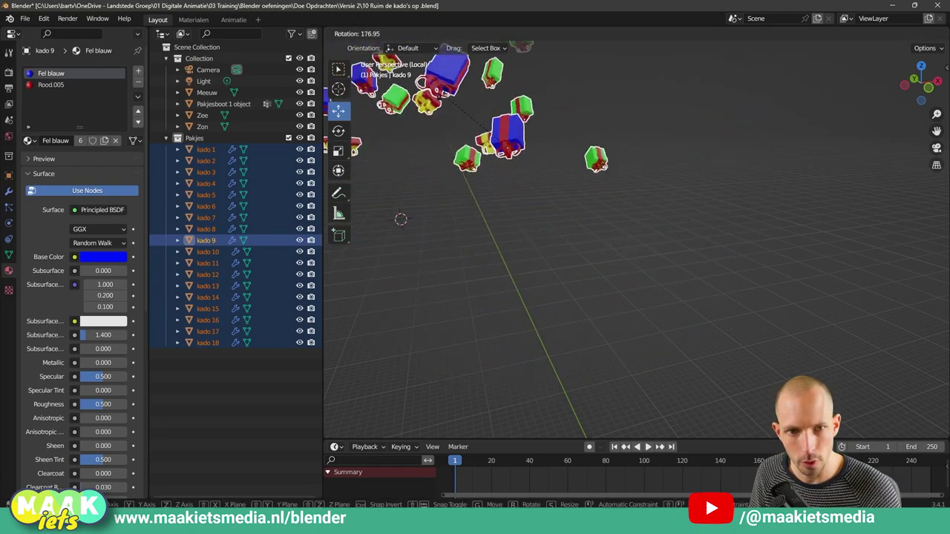
pyautogui.click(562, 193)
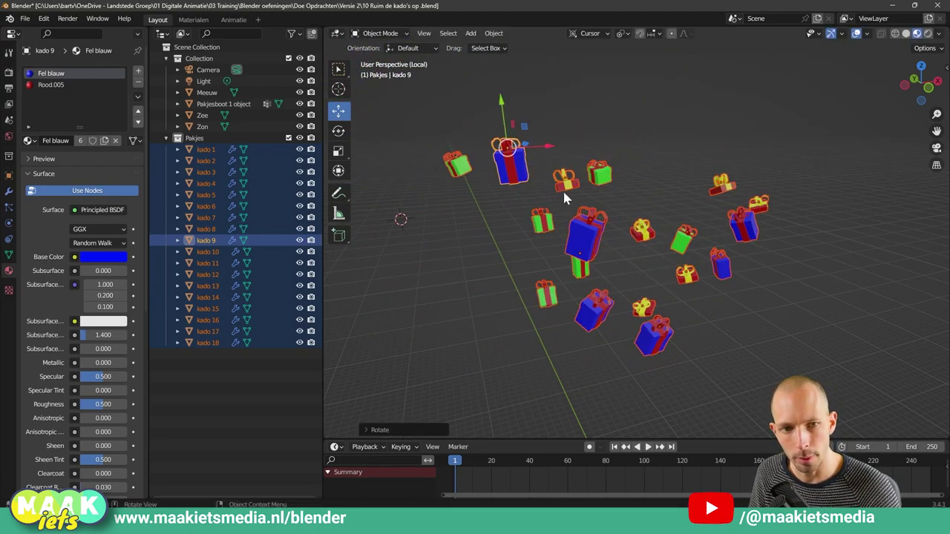
# Step: Make the middle blue gift active and rotate the group around it
pyautogui.keyDown('shift'); pyautogui.click(583, 239); pyautogui.keyUp('shift')
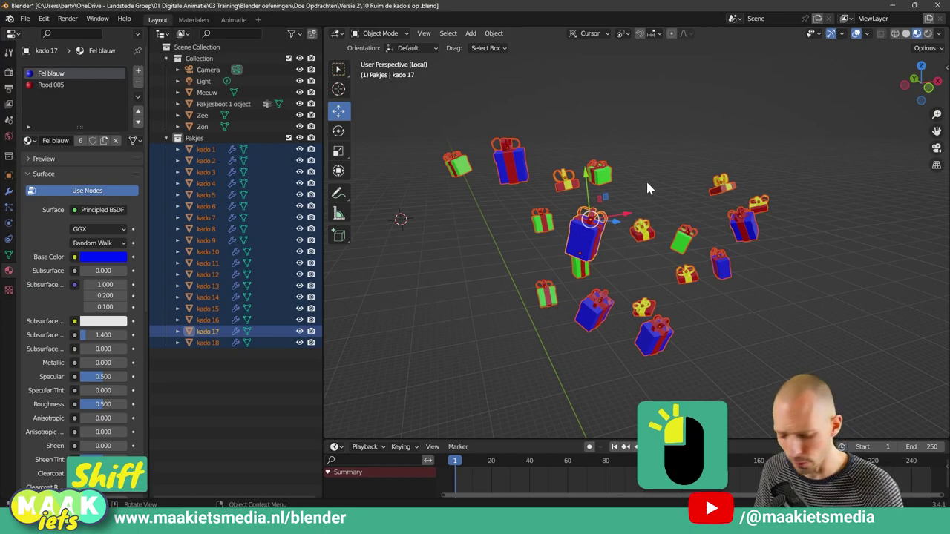
pyautogui.press('r')
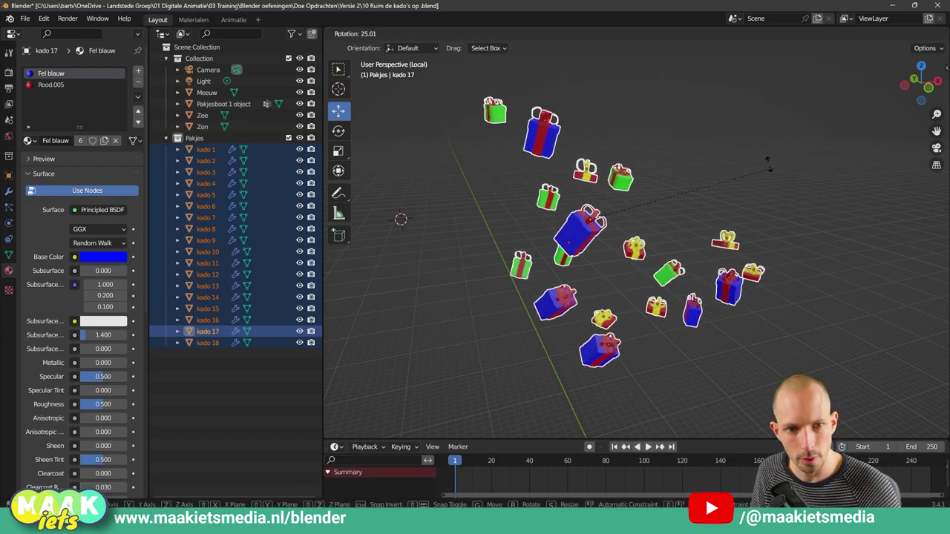
pyautogui.click(456, 187)
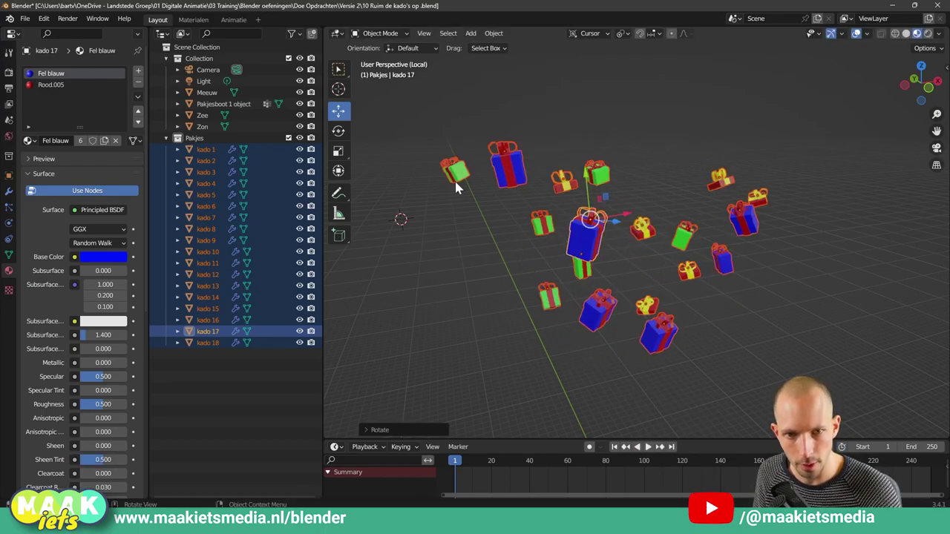
pyautogui.keyDown('shift'); pyautogui.click(455, 171); pyautogui.keyUp('shift')
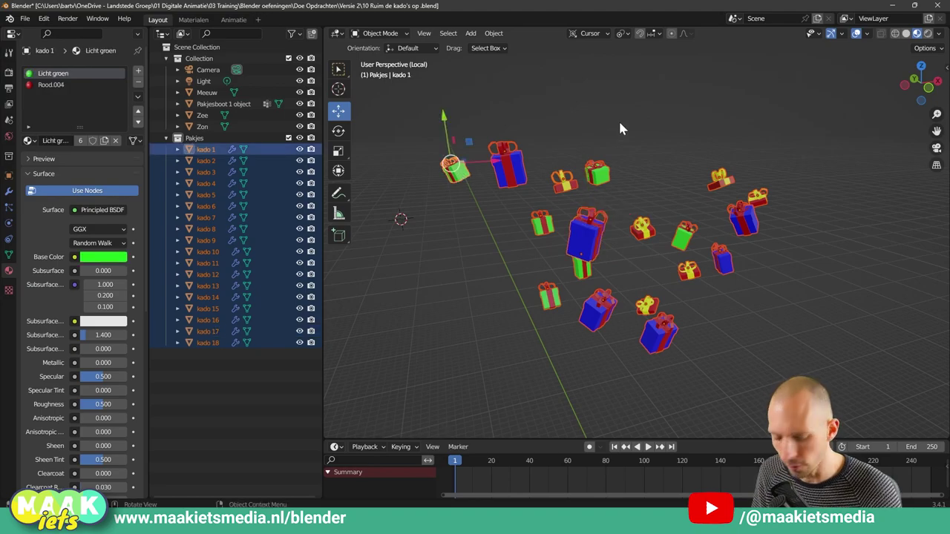
# Step: Rotate the gifts around the active green gift, then box-select all of them
pyautogui.press('r')
pyautogui.click(573, 204)
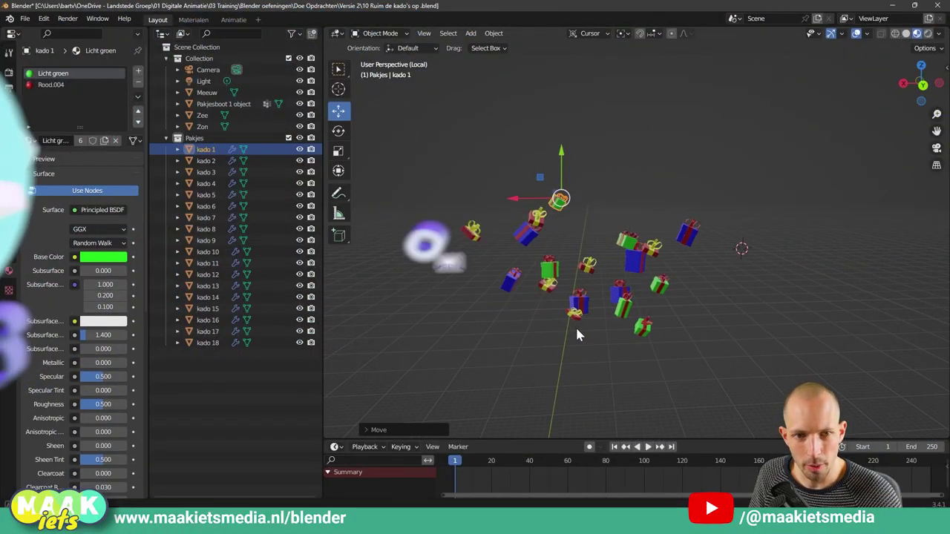
pyautogui.moveTo(750, 161); pyautogui.dragTo(417, 363)
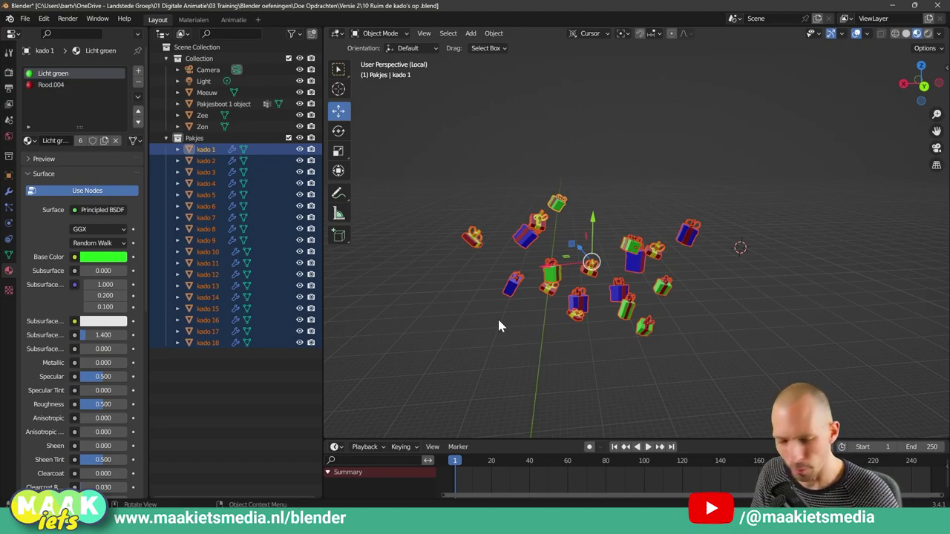
# Step: Set the pivot to Median Point, then to Bounding Box Center, orbiting around the gifts
pyautogui.press('.')
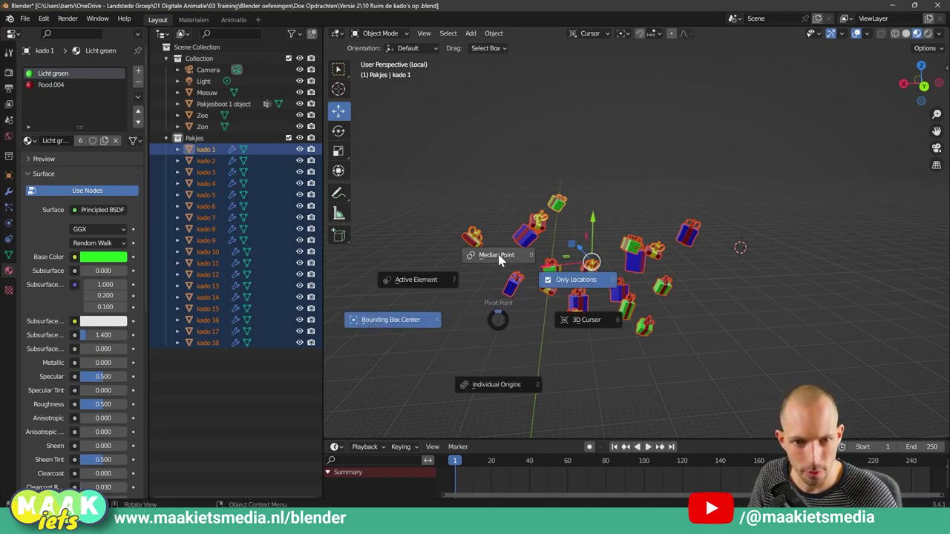
pyautogui.click(499, 254)
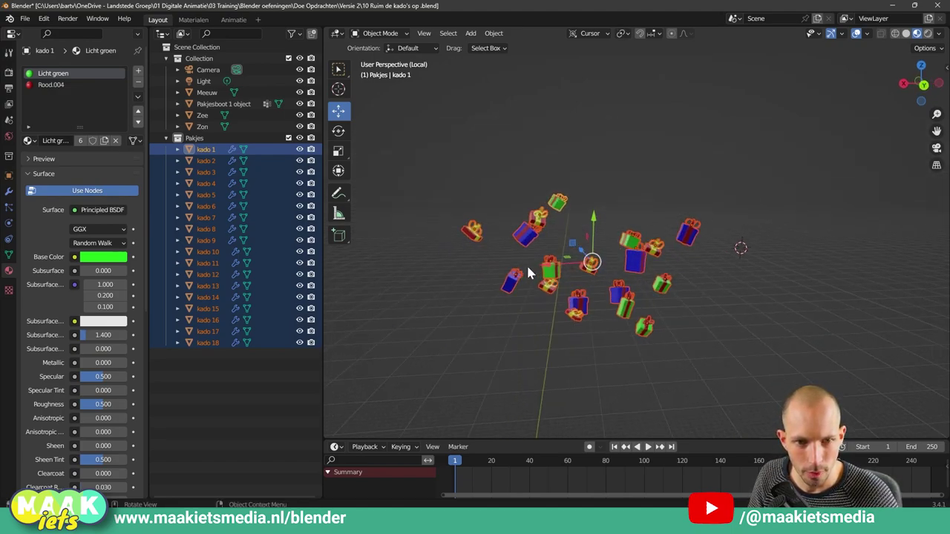
pyautogui.press('.')
pyautogui.click(444, 267)
pyautogui.moveTo(542, 279); pyautogui.dragTo(592, 265, button='middle')
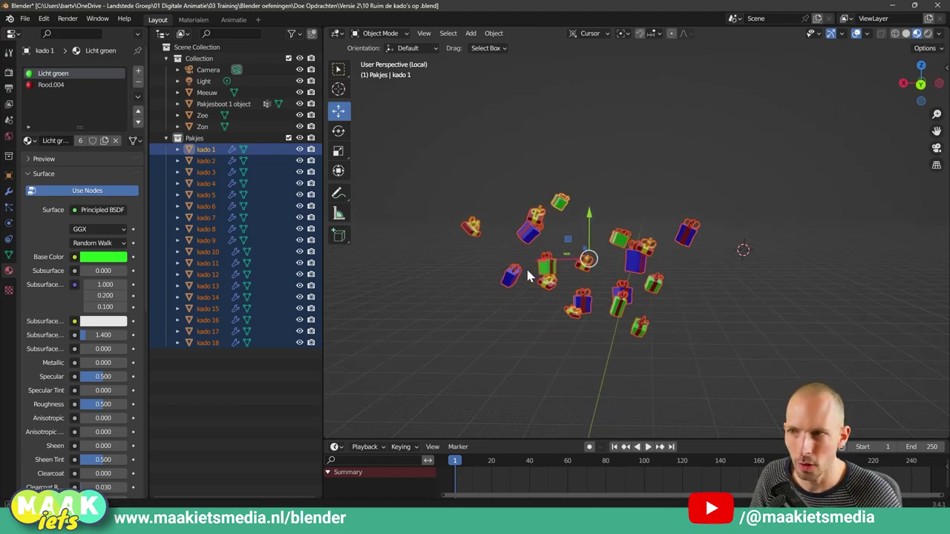
pyautogui.press('.')
pyautogui.click(569, 210)
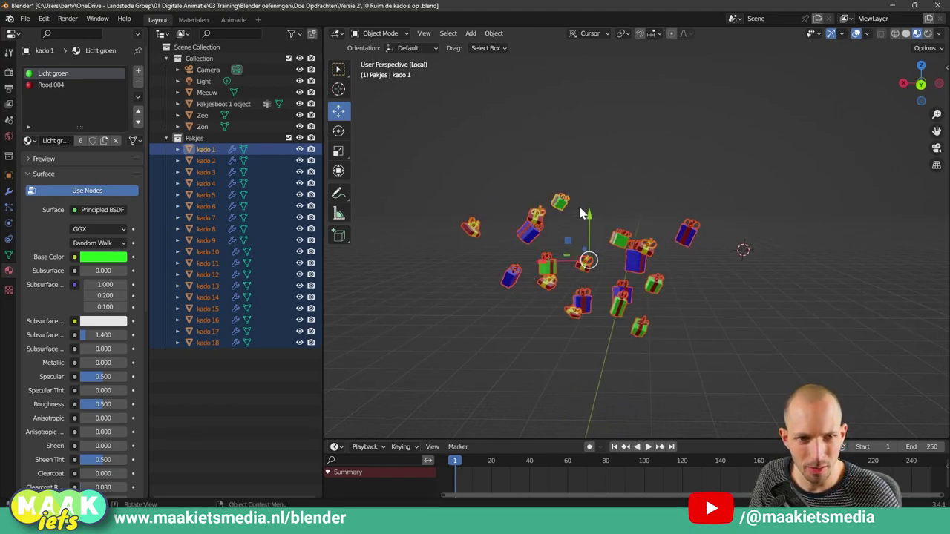
pyautogui.press('.')
pyautogui.click(488, 215)
pyautogui.moveTo(488, 214); pyautogui.dragTo(490, 224, button='middle')
pyautogui.scroll(-4, 490, 224)
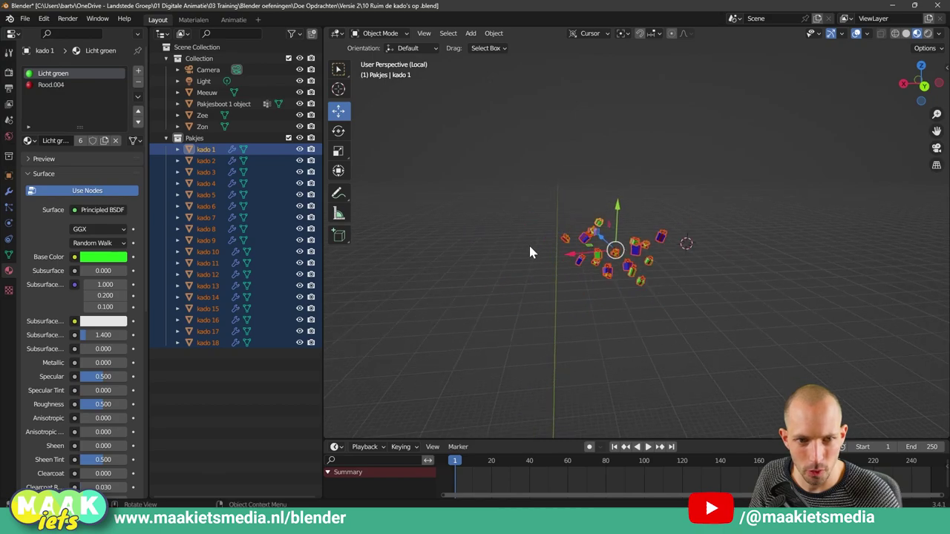
pyautogui.moveTo(530, 250); pyautogui.dragTo(556, 263, button='middle')
# Step: Select kado 9 and move it away to the left of the cluster
pyautogui.click(578, 266)
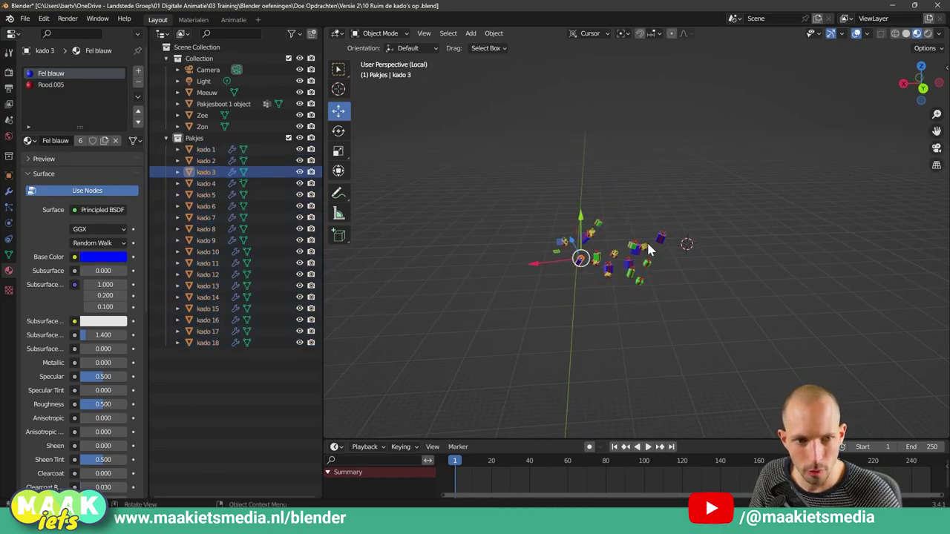
pyautogui.click(659, 238)
pyautogui.moveTo(658, 238); pyautogui.dragTo(334, 268)
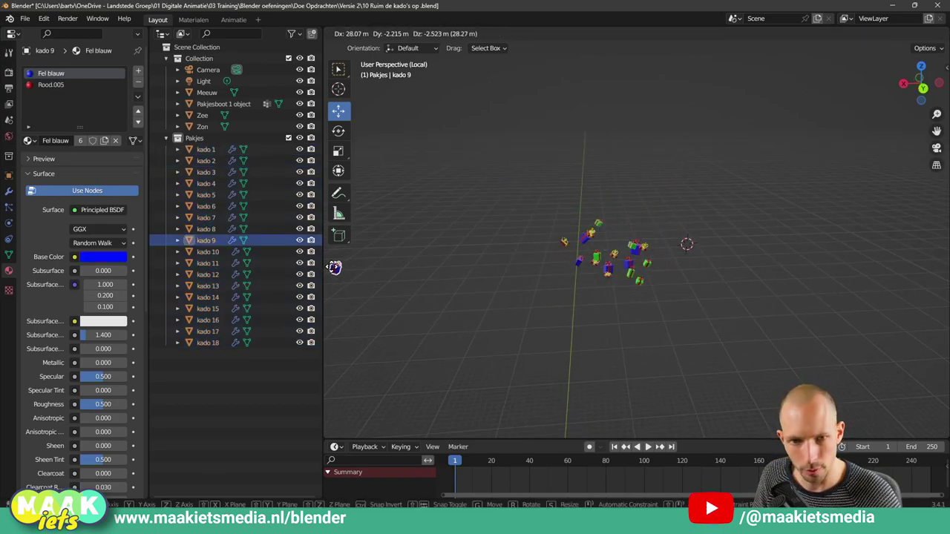
pyautogui.moveTo(397, 255); pyautogui.dragTo(399, 254)
pyautogui.moveTo(482, 261); pyautogui.dragTo(522, 266, button='middle')
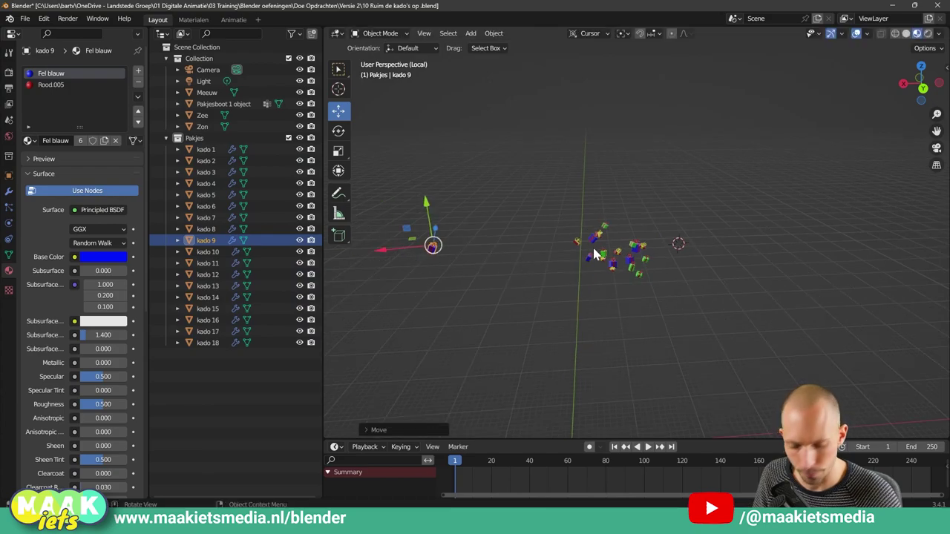
# Step: Select all the gifts and snap them using the Shift+S snap menu
pyautogui.moveTo(691, 192); pyautogui.dragTo(385, 326)
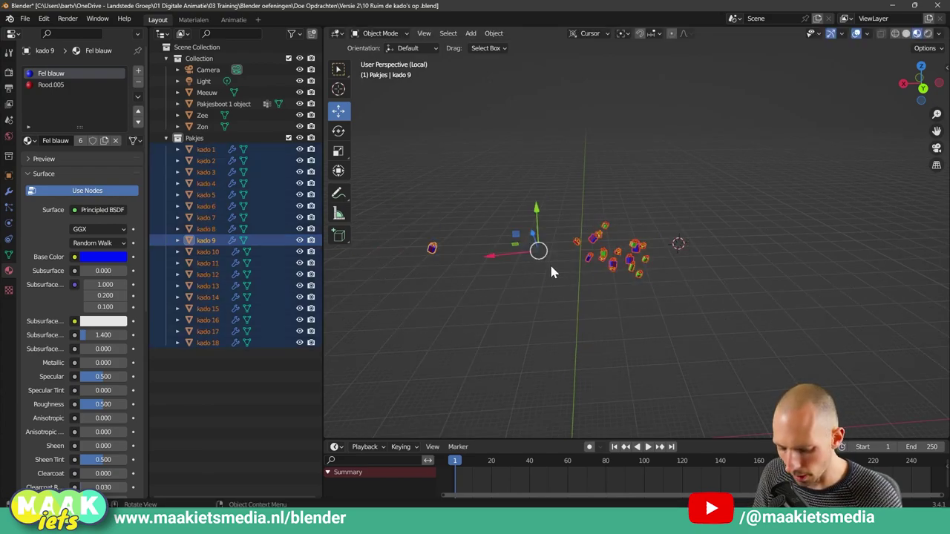
pyautogui.hotkey('shift', 's')
pyautogui.click(549, 202)
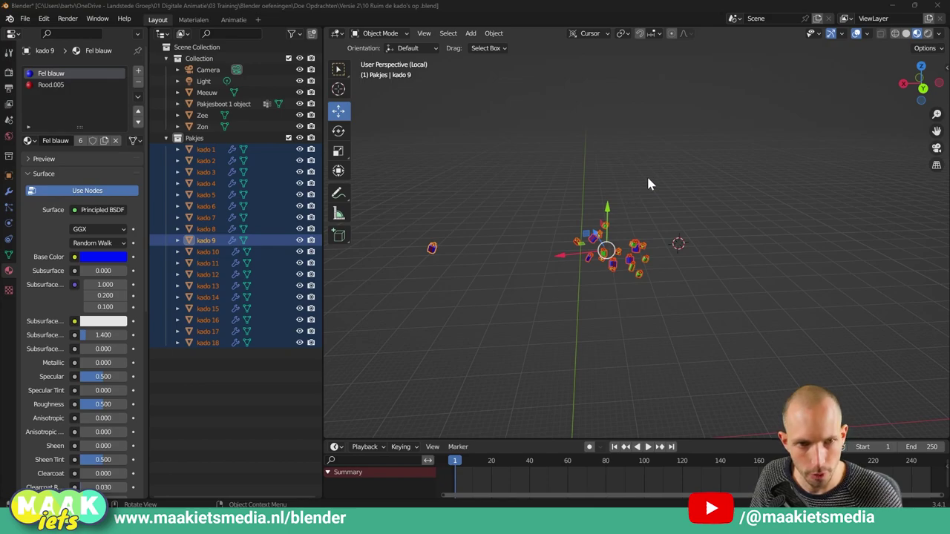
pyautogui.press('.')
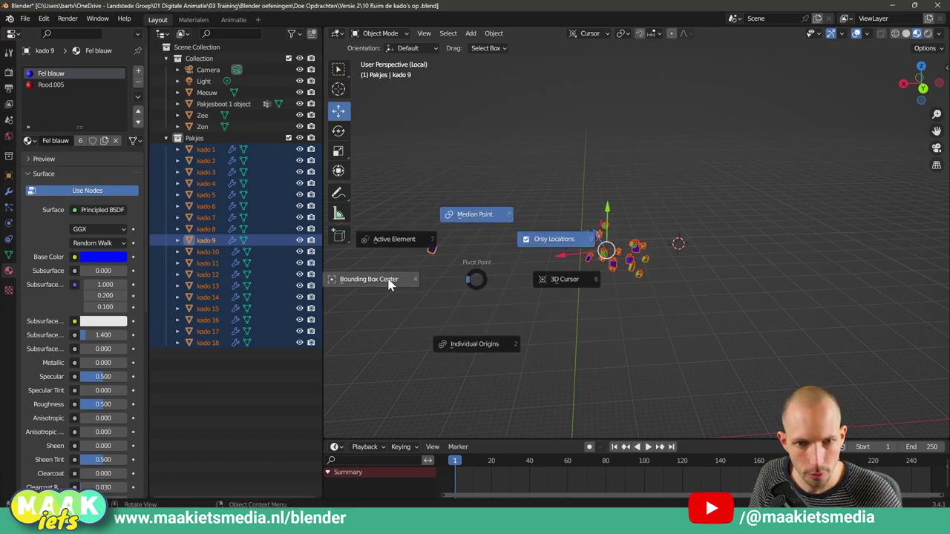
# Step: Set the pivot to Bounding Box Center and orbit to check it against the gift cluster
pyautogui.click(389, 282)
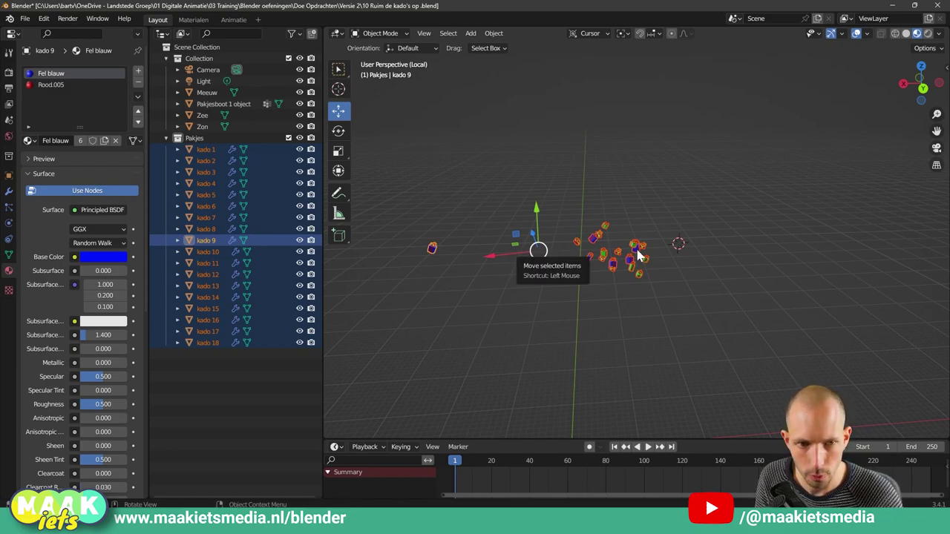
pyautogui.moveTo(650, 214); pyautogui.dragTo(425, 292)
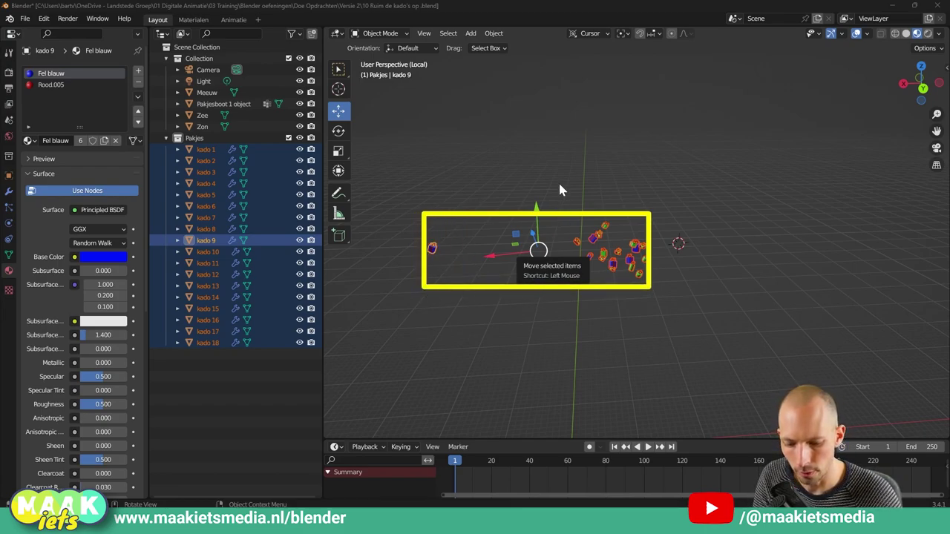
pyautogui.moveTo(587, 119)
pyautogui.mouseDown()
pyautogui.moveTo(412, 256)
pyautogui.moveTo(721, 223)
pyautogui.moveTo(540, 238)
pyautogui.moveTo(532, 256)
pyautogui.mouseUp()
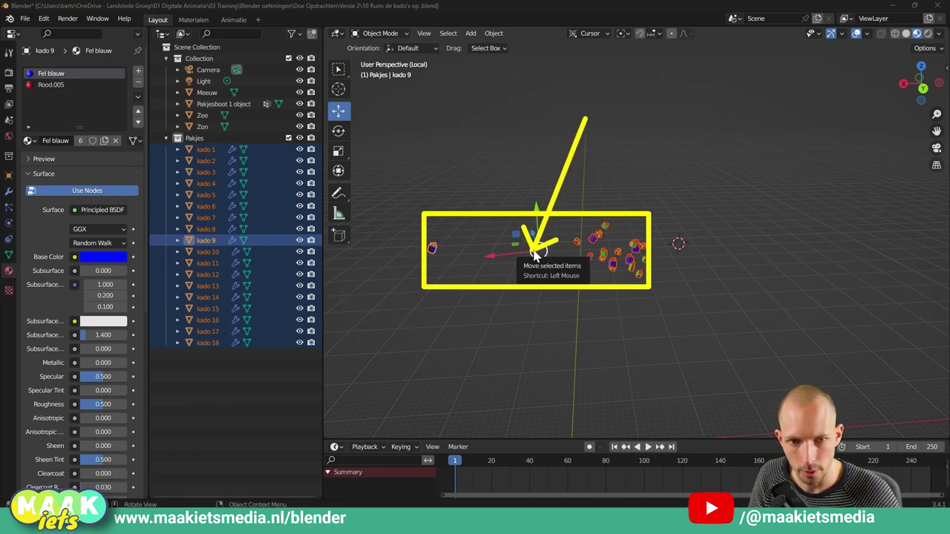
pyautogui.press('Escape')
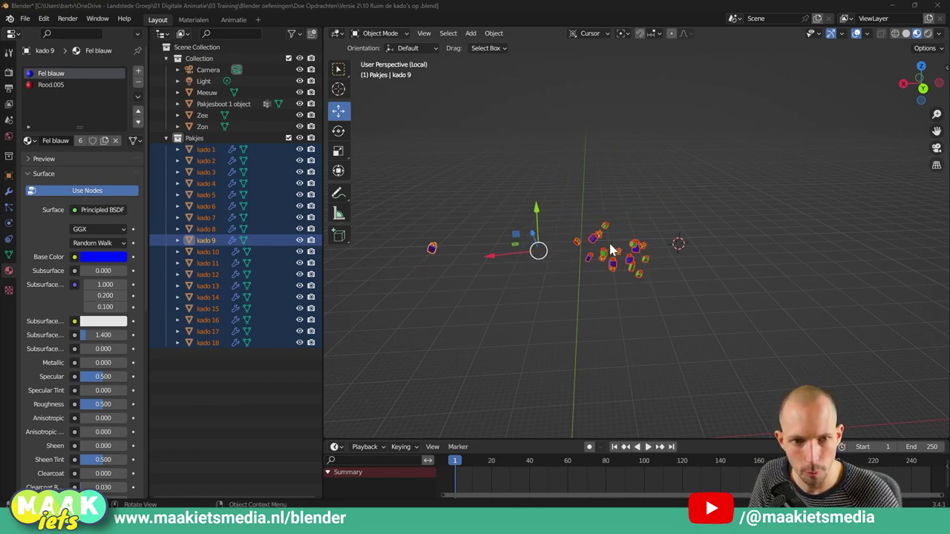
pyautogui.moveTo(610, 252)
pyautogui.mouseDown(button='middle')
pyautogui.moveTo(562, 248)
pyautogui.moveTo(581, 246)
pyautogui.moveTo(592, 260)
pyautogui.moveTo(601, 254)
pyautogui.mouseUp(button='middle')
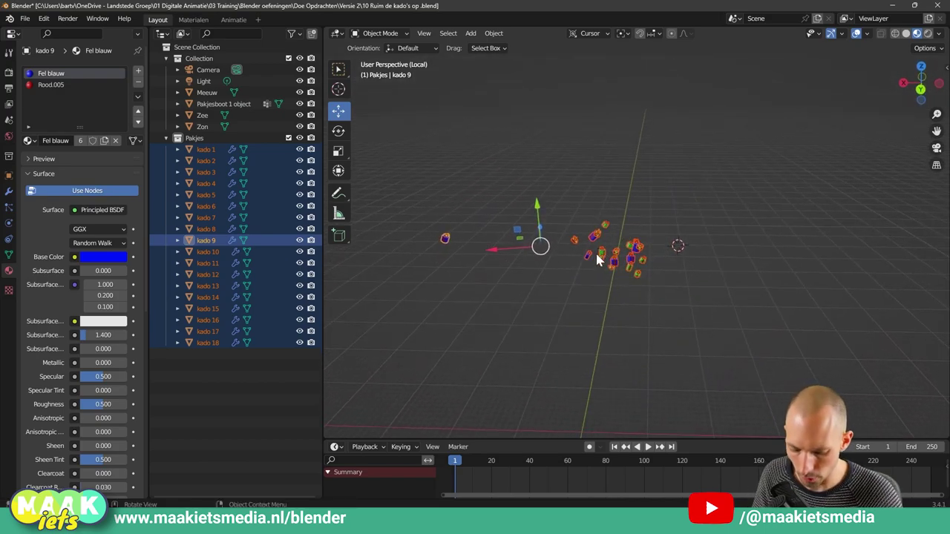
pyautogui.press('.')
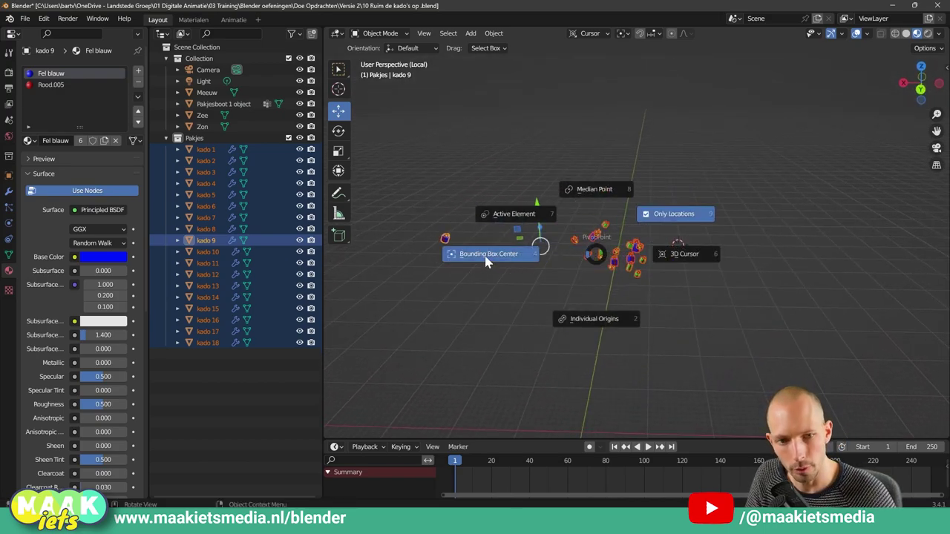
# Step: Keep Bounding Box Center as pivot and switch to Front Orthographic view with numpad 1
pyautogui.click(485, 257)
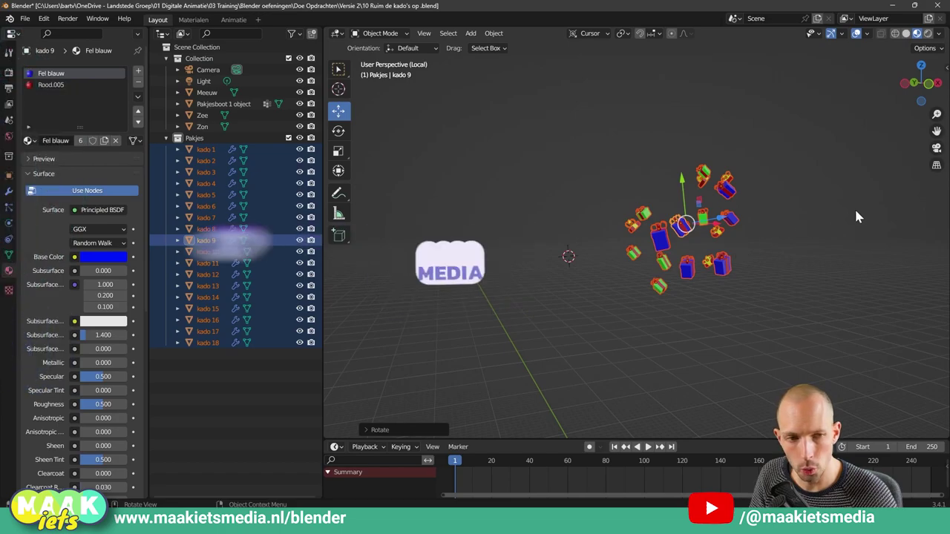
pyautogui.moveTo(744, 247); pyautogui.dragTo(775, 166, button='middle')
pyautogui.moveTo(776, 143); pyautogui.dragTo(536, 325)
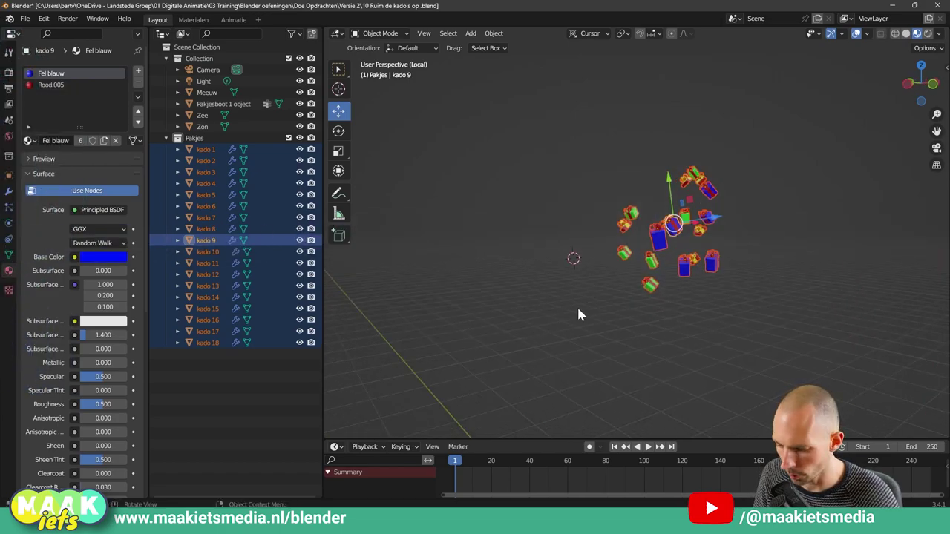
pyautogui.press('KP_1')
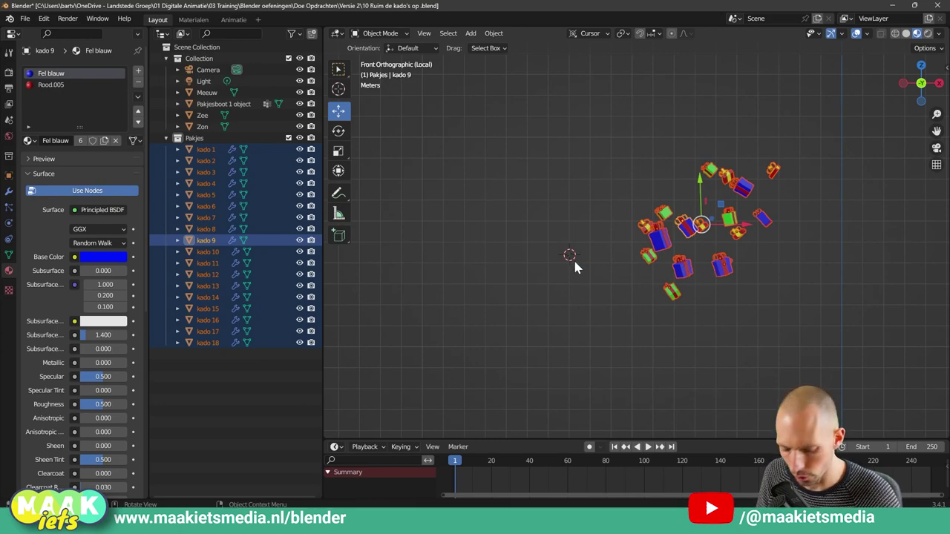
pyautogui.press('.')
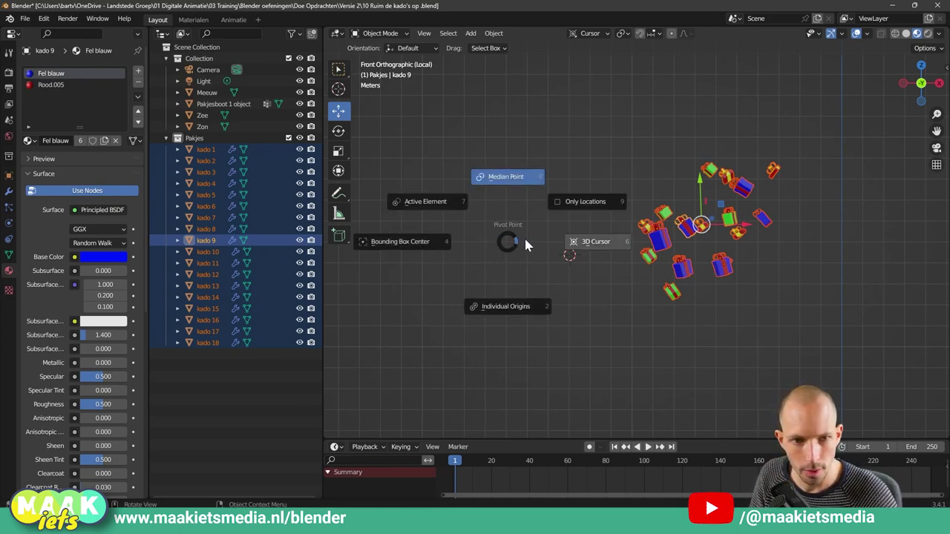
# Step: Set the pivot to the 3D Cursor and rotate the gift boxes around it
pyautogui.click(594, 246)
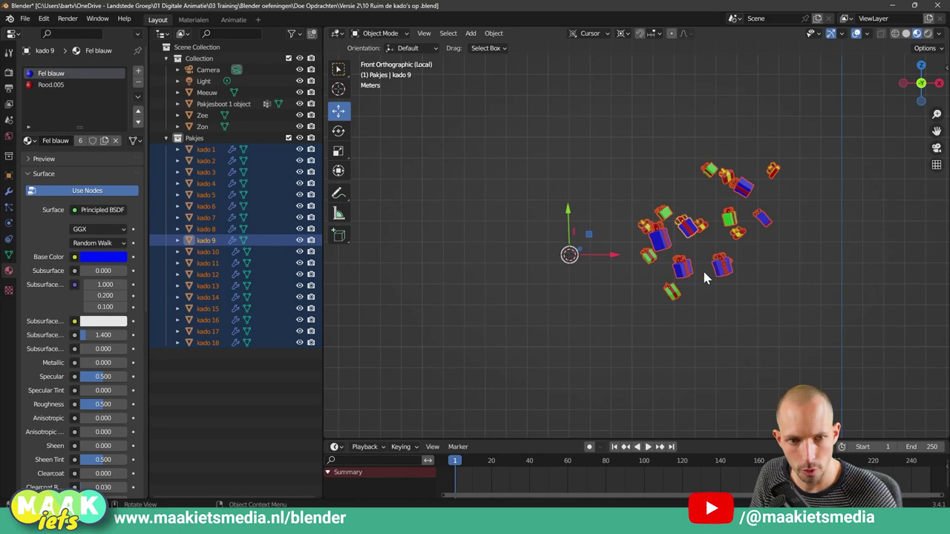
pyautogui.press('r')
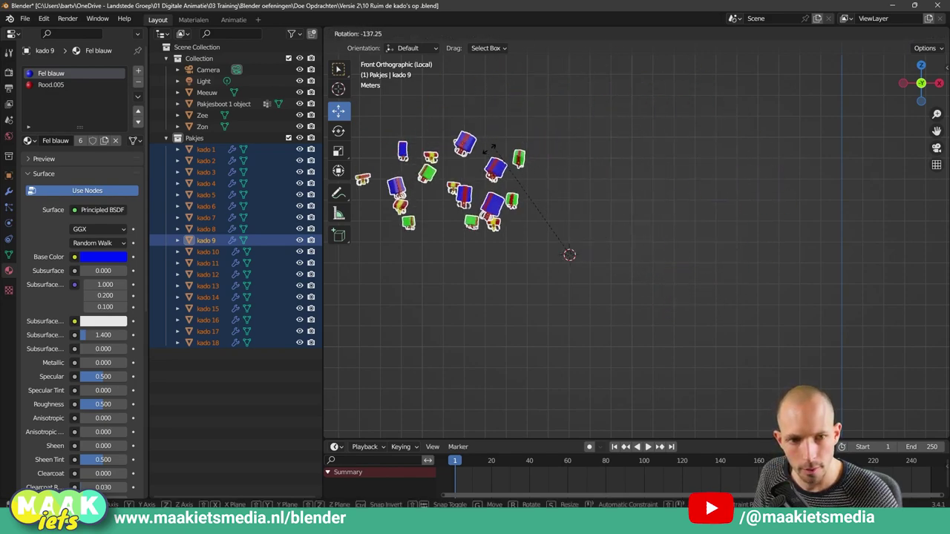
pyautogui.click(615, 263)
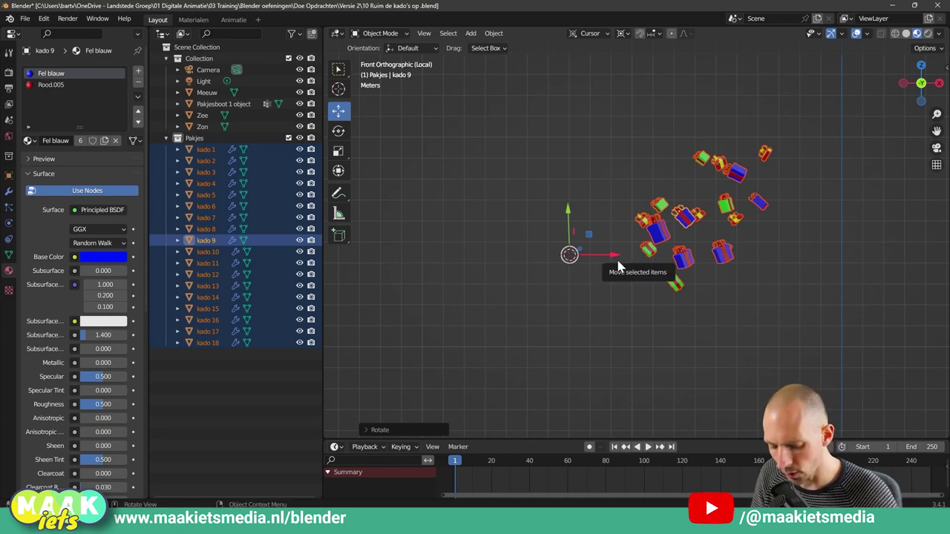
# Step: Enable Only Locations with the 3D Cursor pivot and start rotating the boxes again
pyautogui.press('.')
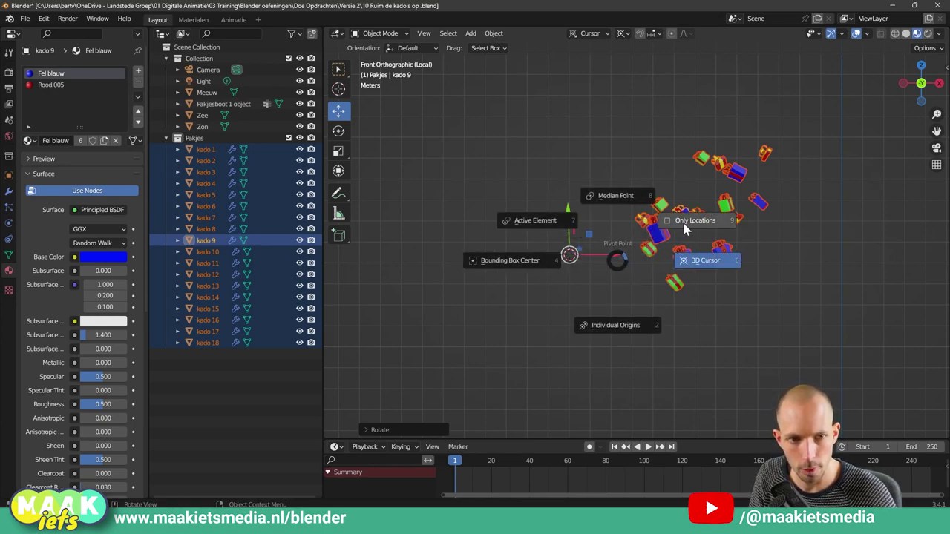
pyautogui.click(682, 228)
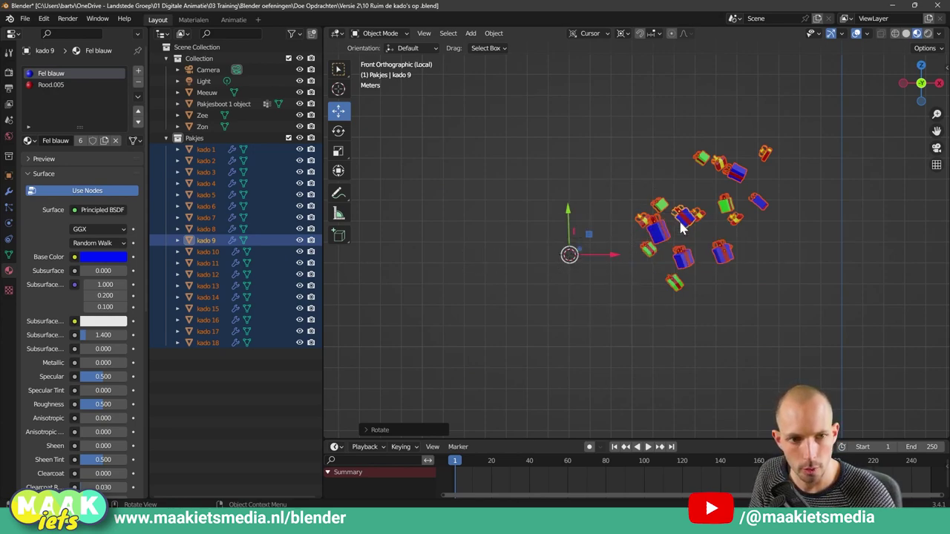
pyautogui.press('.')
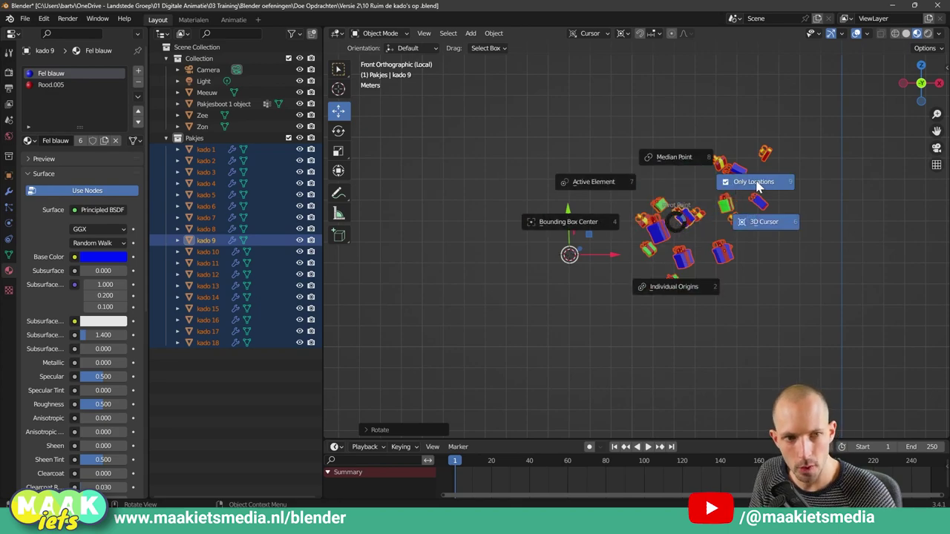
pyautogui.click(763, 225)
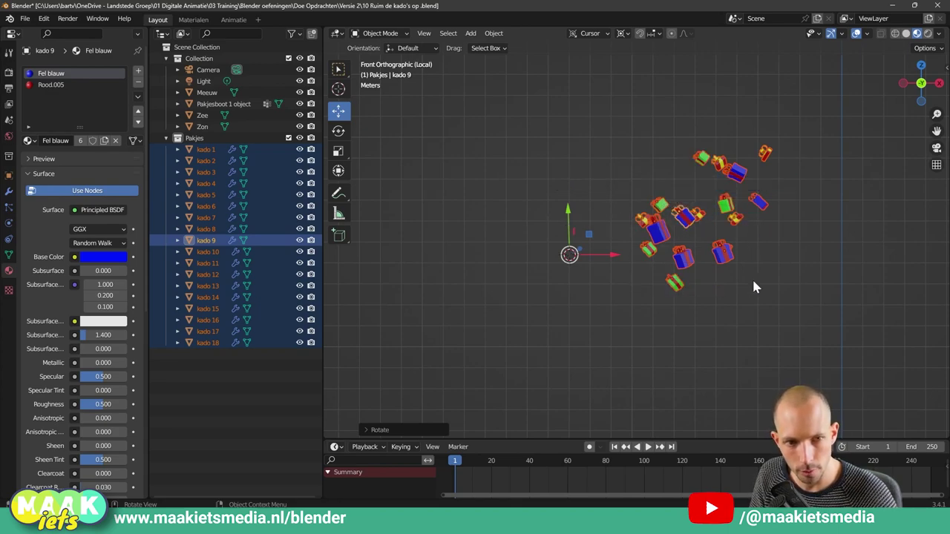
pyautogui.press('r')
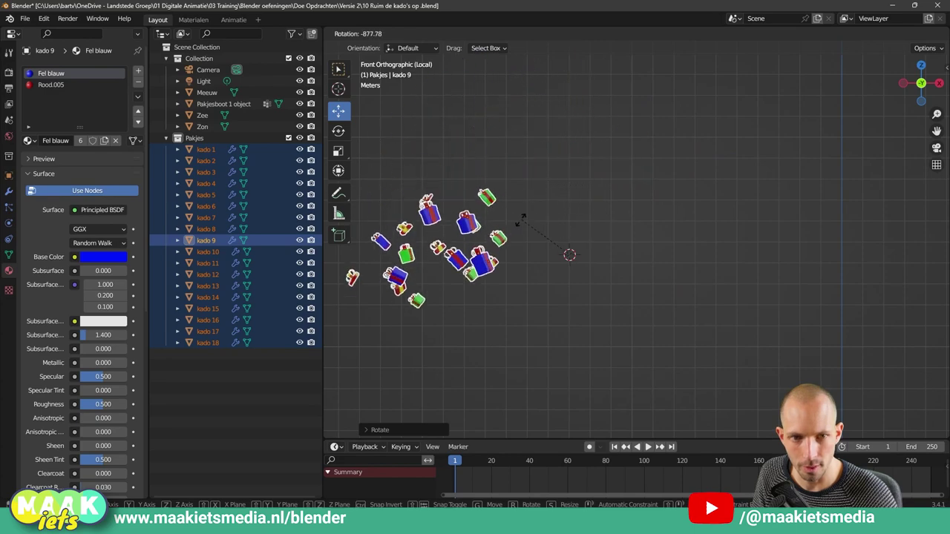
# Step: Select all the gift boxes and rotate them slightly further around the 3D cursor
pyautogui.click(677, 255)
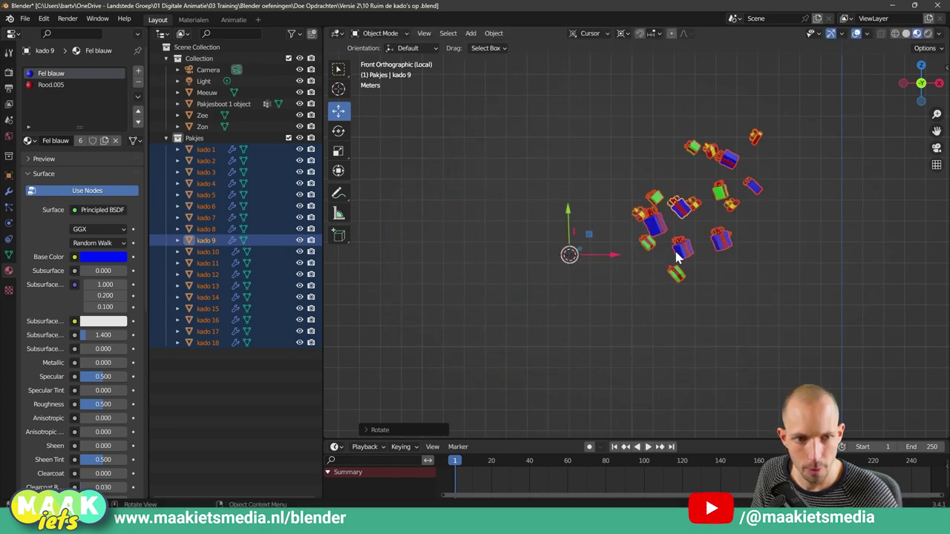
pyautogui.click(677, 249)
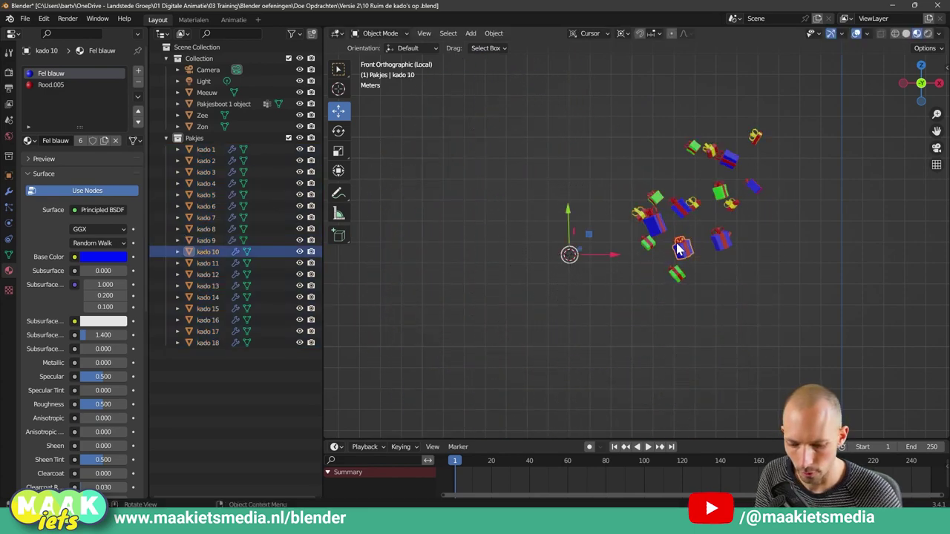
pyautogui.moveTo(679, 243); pyautogui.dragTo(626, 124)
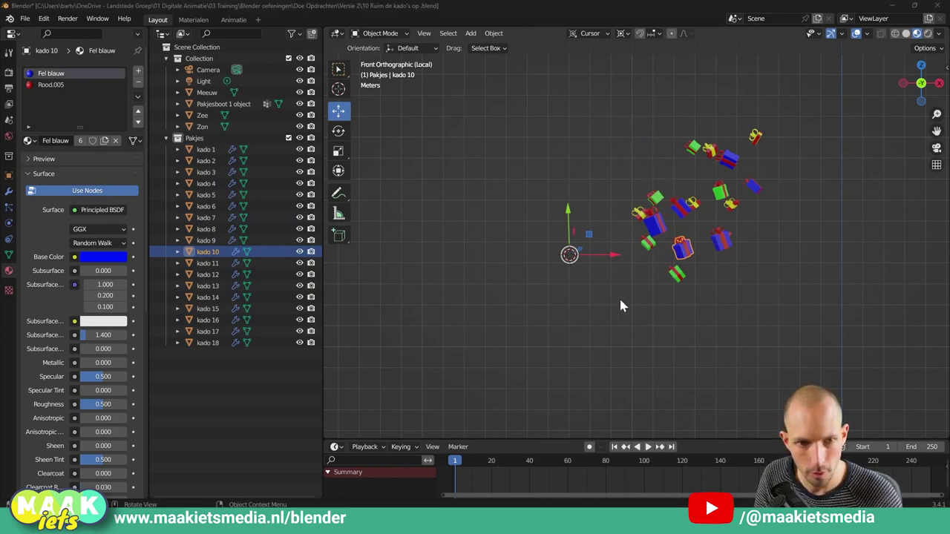
pyautogui.press('a')
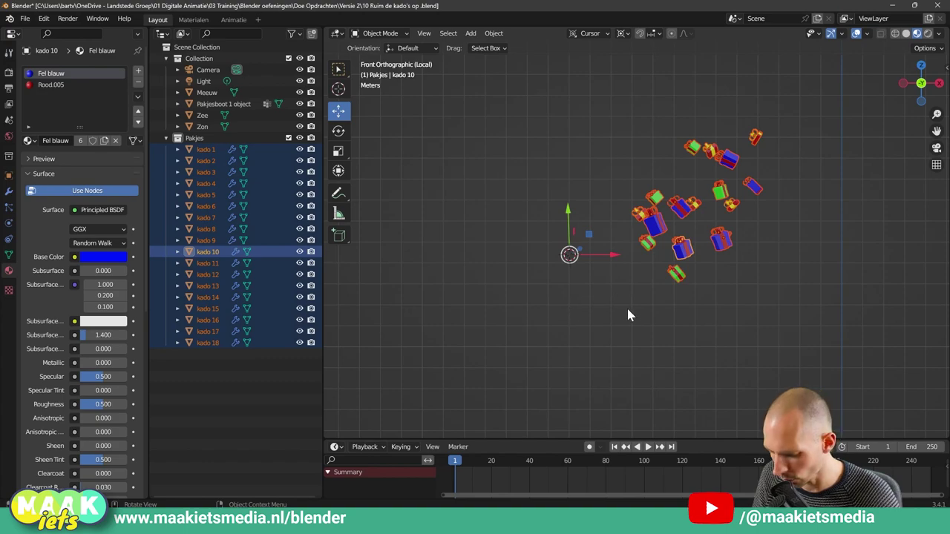
pyautogui.press('r')
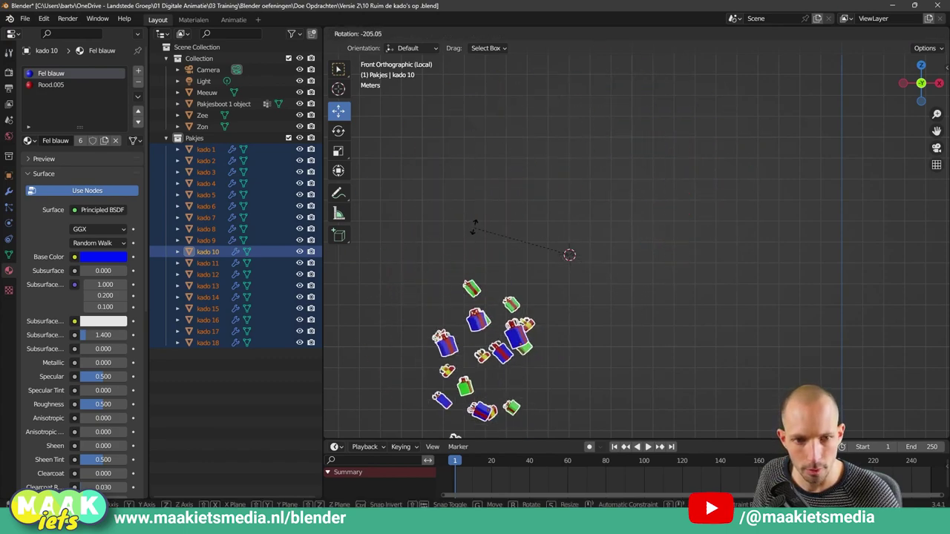
pyautogui.click(633, 339)
# Step: Toggle the Only Locations pivot option and start another rotation around the 3D cursor
pyautogui.press('.')
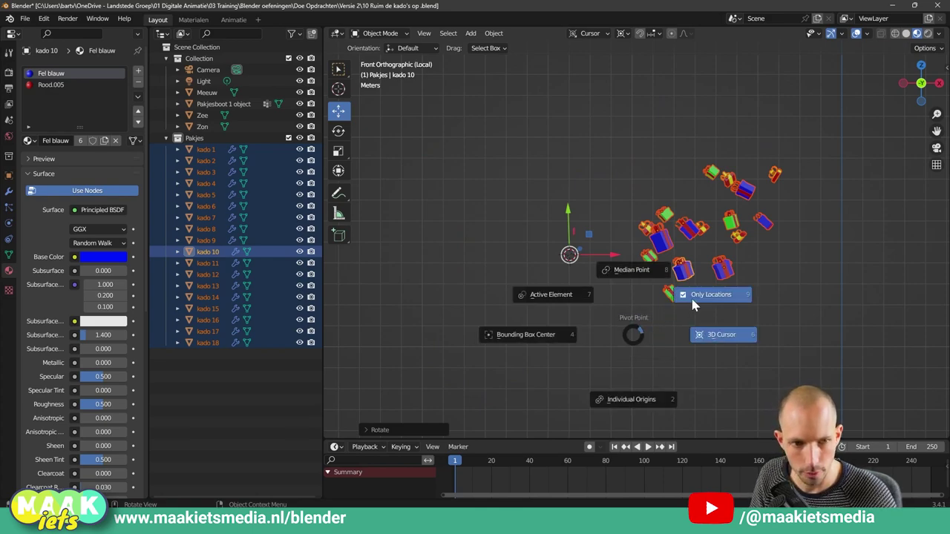
pyautogui.click(693, 301)
pyautogui.press('.')
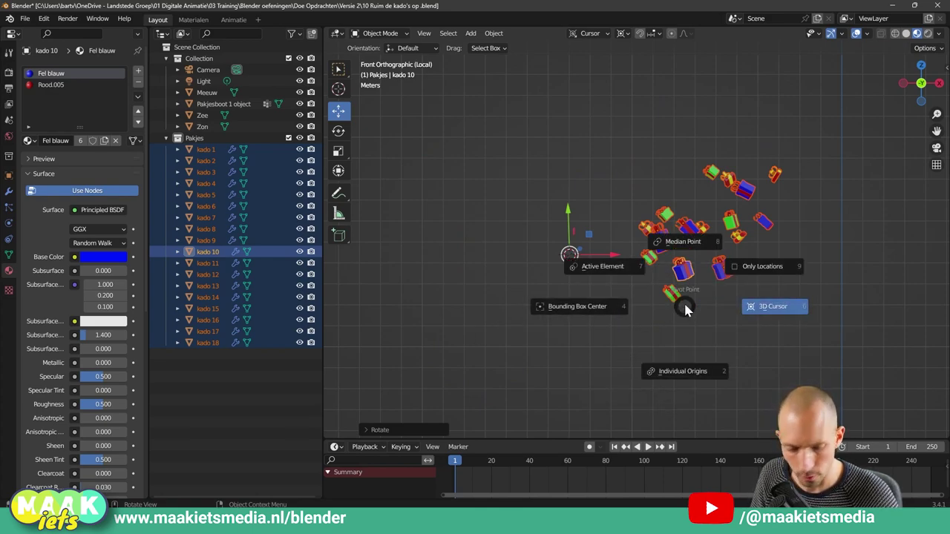
pyautogui.click(762, 269)
pyautogui.press('.')
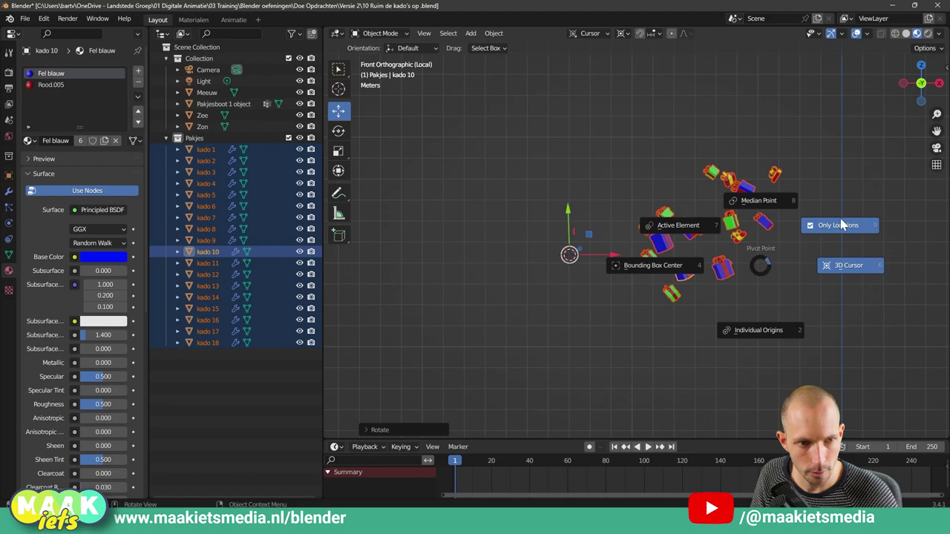
pyautogui.click(841, 225)
pyautogui.press('r')
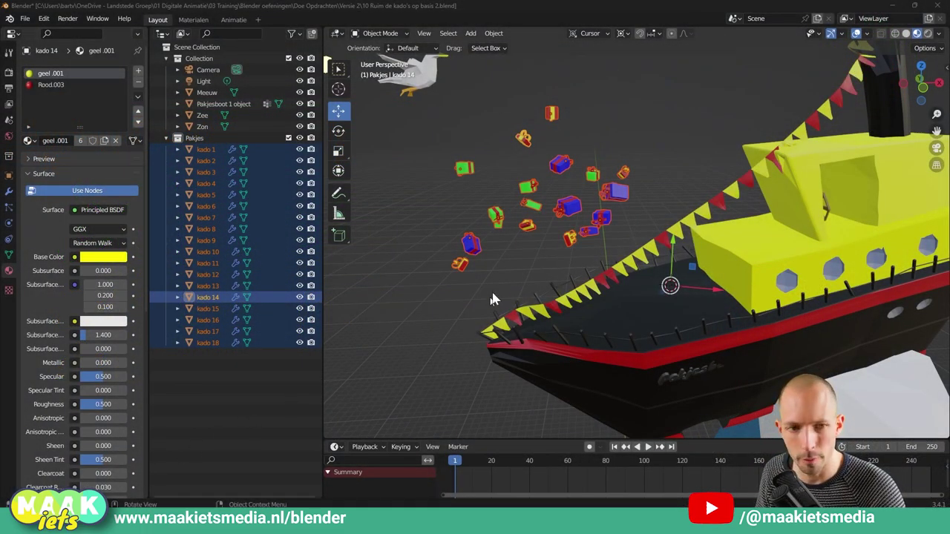
# Step: Orbit and zoom around the boat, then deselect all 18 gift boxes
pyautogui.moveTo(494, 299)
pyautogui.mouseDown(button='middle')
pyautogui.moveTo(643, 141)
pyautogui.moveTo(642, 165)
pyautogui.moveTo(603, 150)
pyautogui.moveTo(550, 254)
pyautogui.mouseUp(button='middle')
pyautogui.scroll(-5, 641, 171)
pyautogui.scroll(5, 637, 184)
pyautogui.click(544, 258)
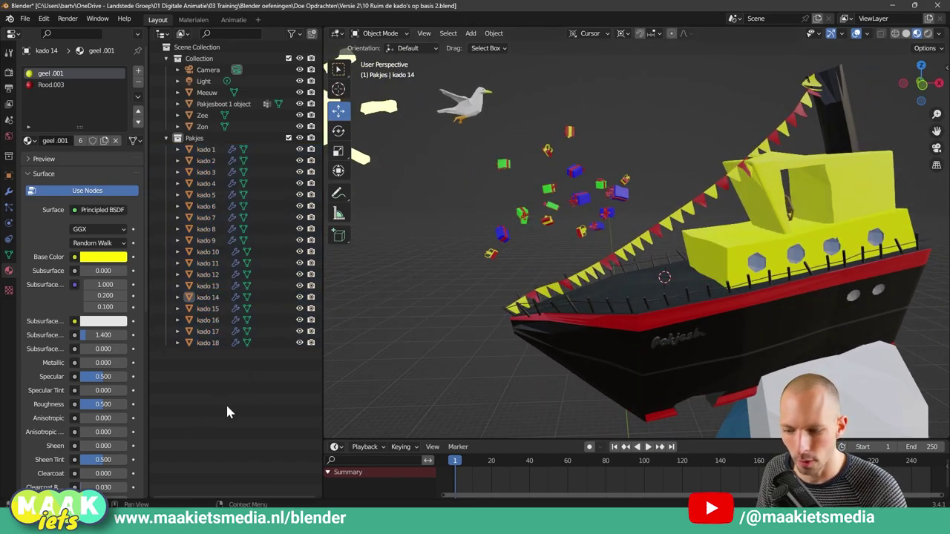
pyautogui.press('c')
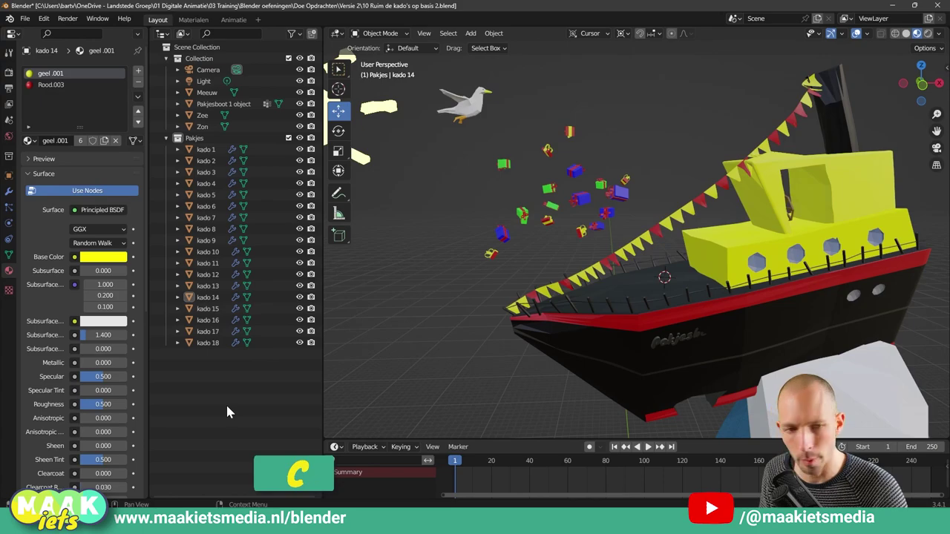
# Step: Box-select kado 1–18 in the Outliner and show their values in the Transform sidebar
pyautogui.press('b')
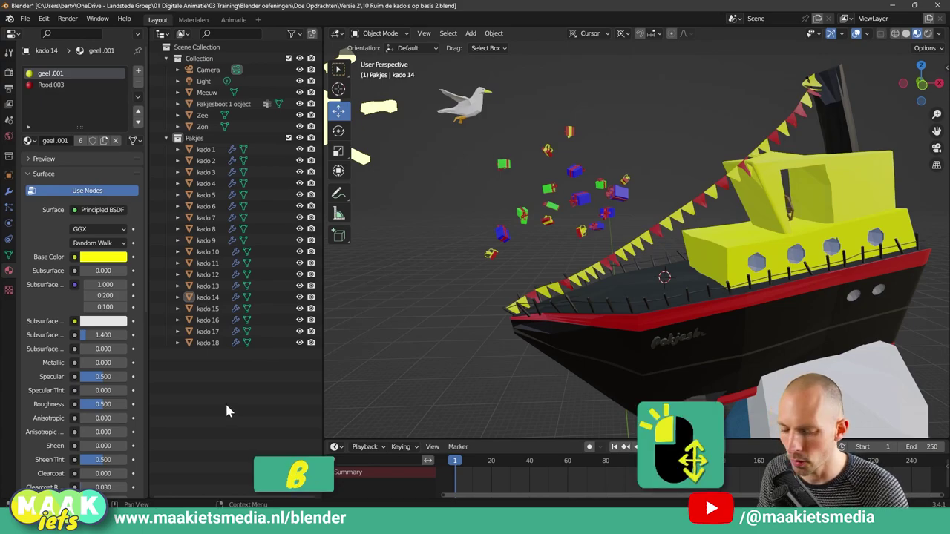
pyautogui.moveTo(228, 420); pyautogui.dragTo(195, 149)
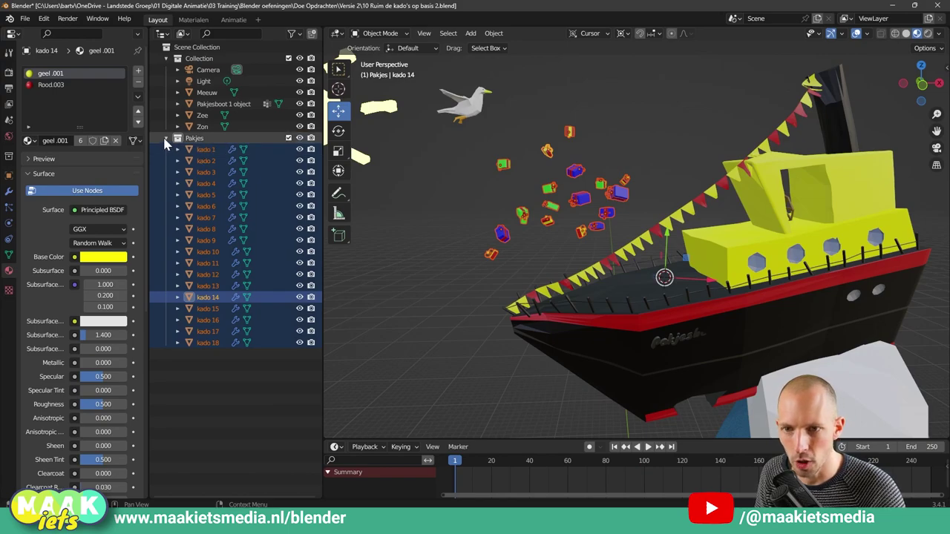
pyautogui.click(167, 139)
pyautogui.click(166, 138)
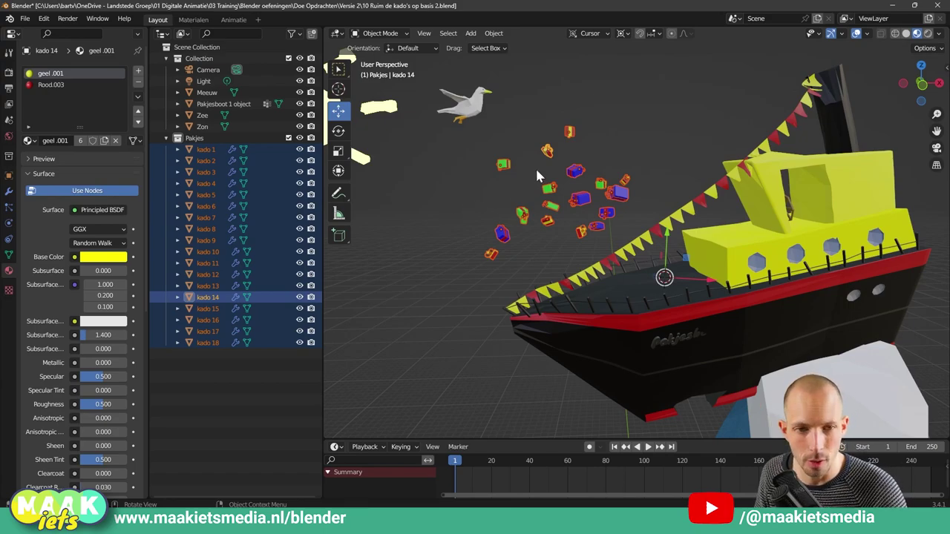
pyautogui.moveTo(535, 166)
pyautogui.mouseDown(button='middle')
pyautogui.moveTo(509, 236)
pyautogui.moveTo(543, 254)
pyautogui.moveTo(531, 251)
pyautogui.mouseUp(button='middle')
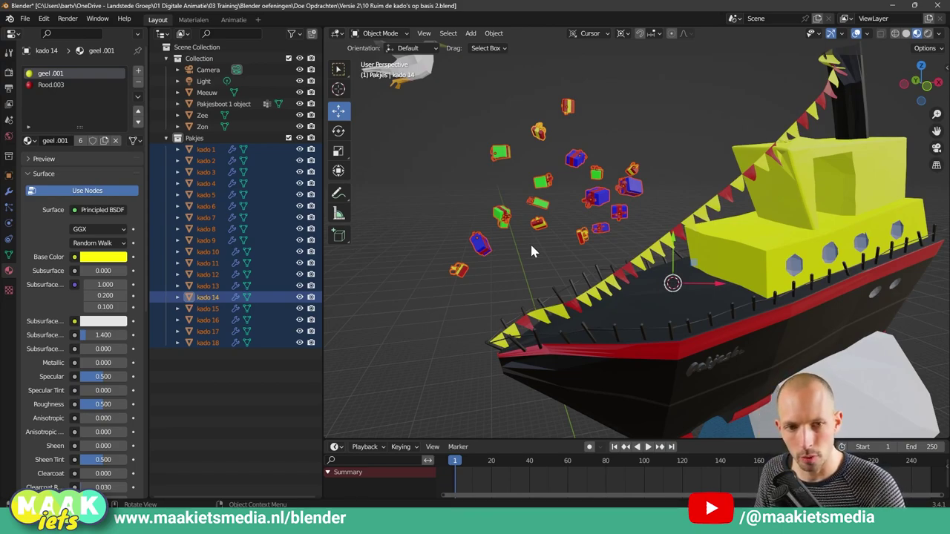
pyautogui.press('n')
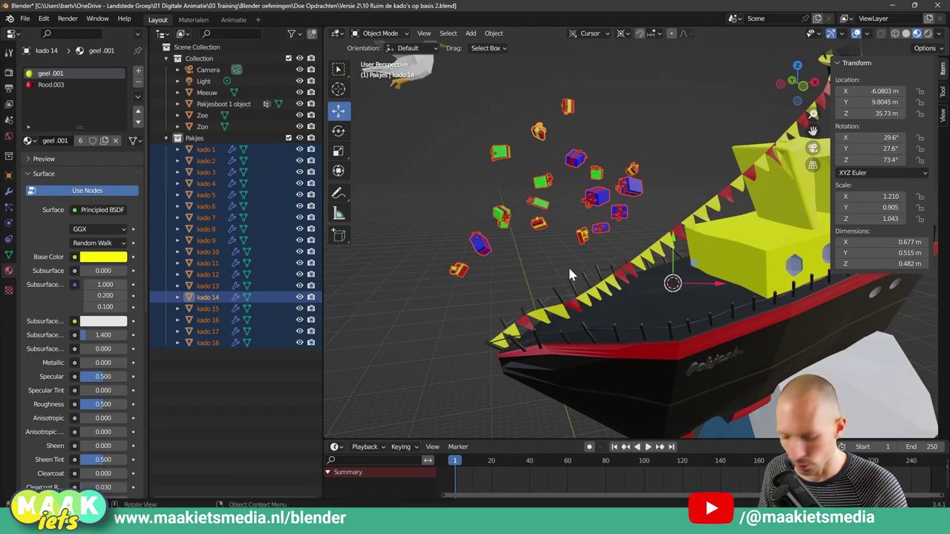
# Step: Clear the gifts' rotation to 0°, 0°, 0° and switch to Front Orthographic view
pyautogui.hotkey('alt', 'r')
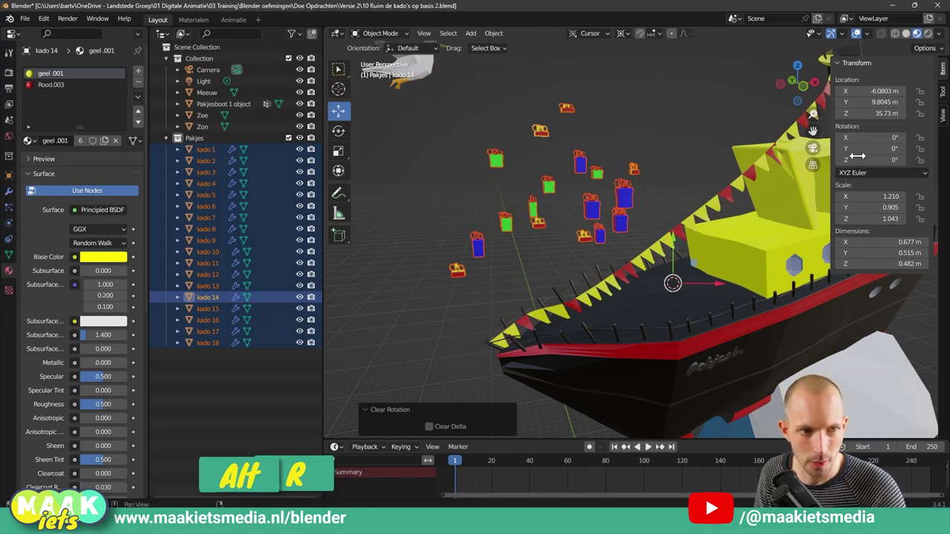
pyautogui.moveTo(698, 170); pyautogui.dragTo(689, 174, button='middle')
pyautogui.press('KP_1')
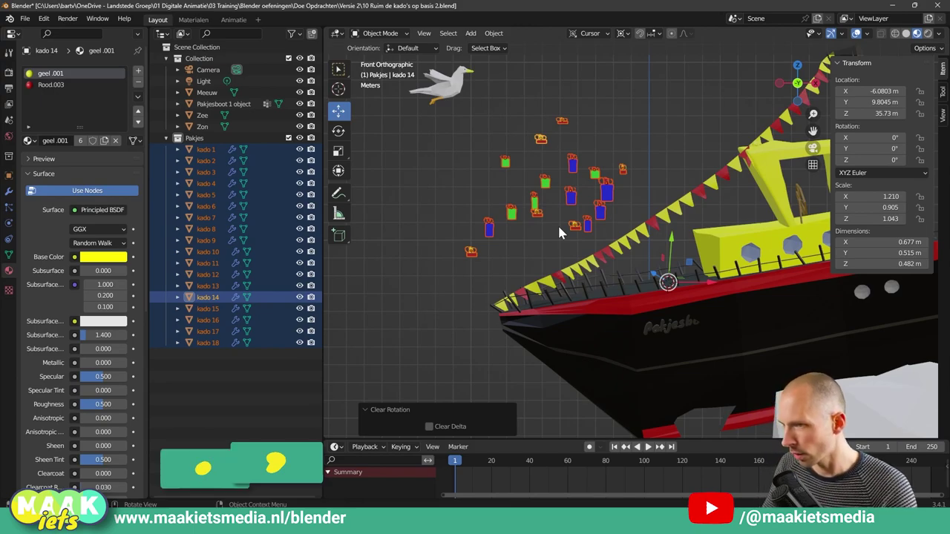
# Step: Set the pivot to Median Point, tilt the gifts by -11.3°, and hide the sidebar
pyautogui.press('.')
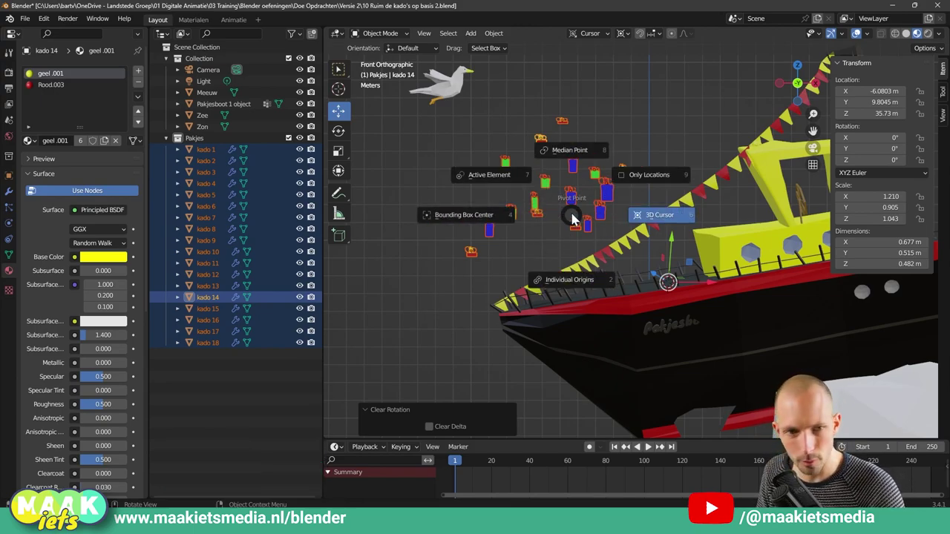
pyautogui.click(571, 158)
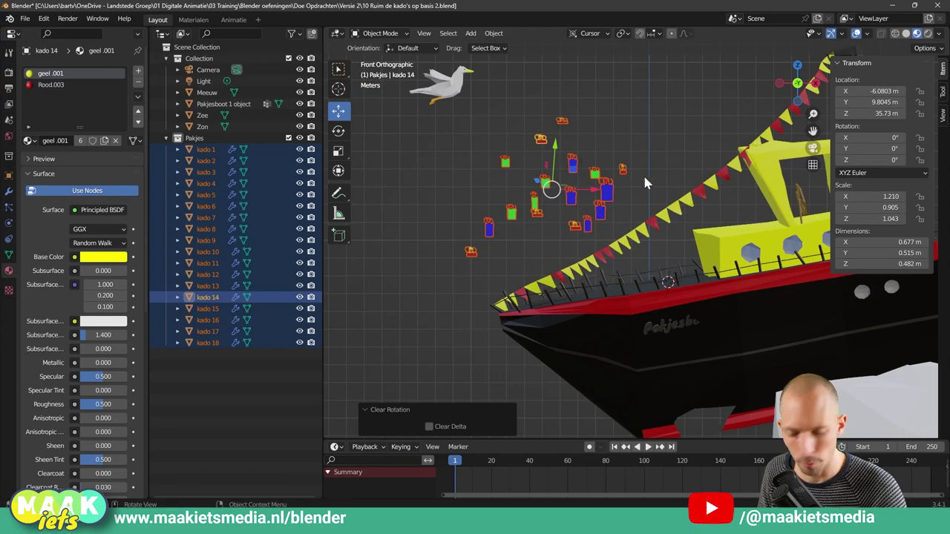
pyautogui.press('r')
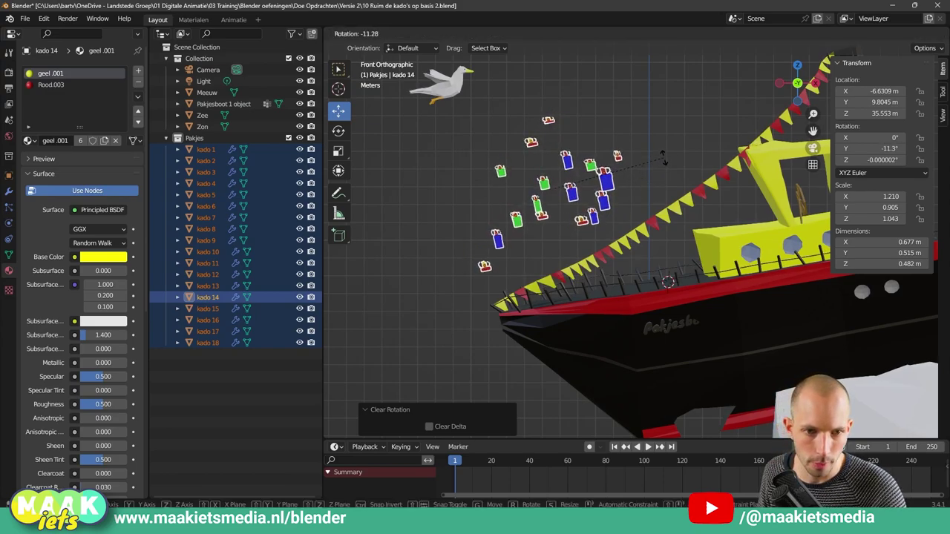
pyautogui.click(663, 158)
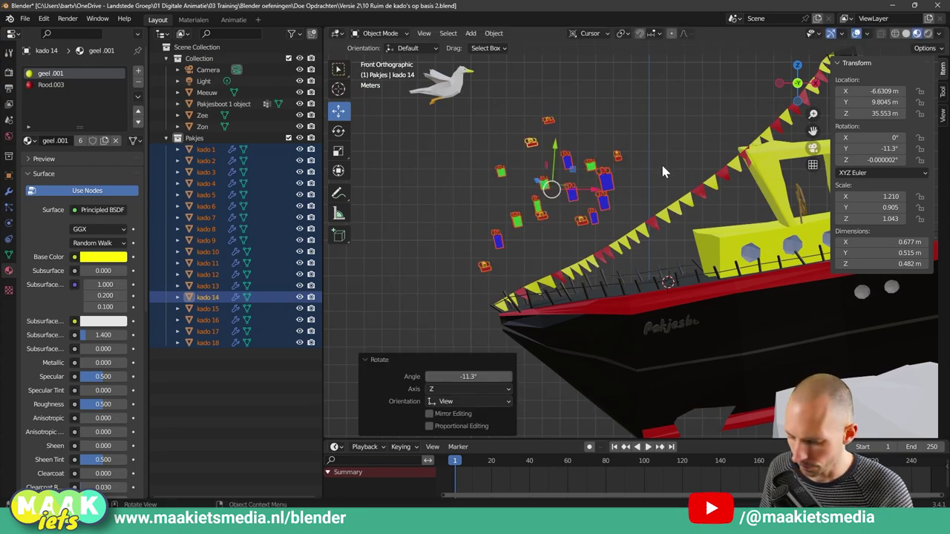
pyautogui.press('n')
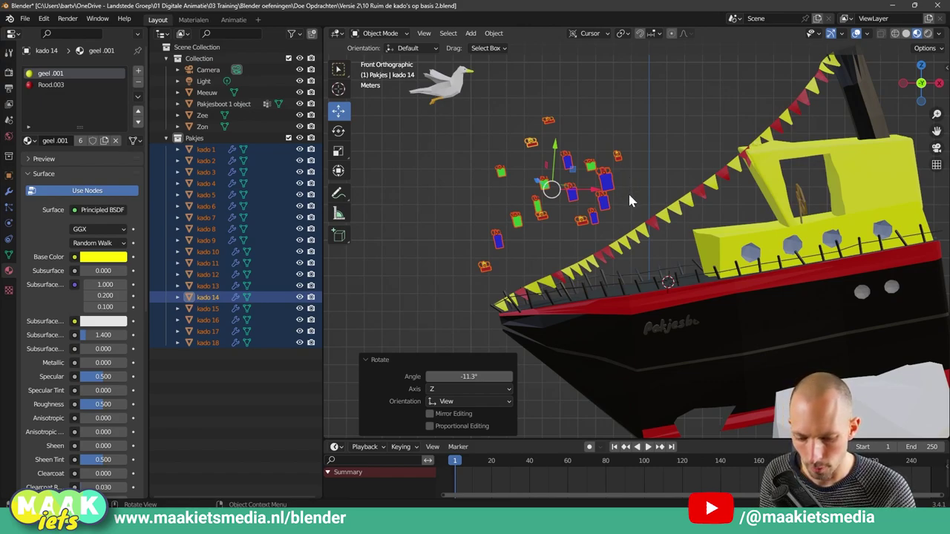
# Step: Sketch guide lines along the deck and gift slopes to compare them, then erase them
pyautogui.moveTo(882, 236); pyautogui.dragTo(394, 332)
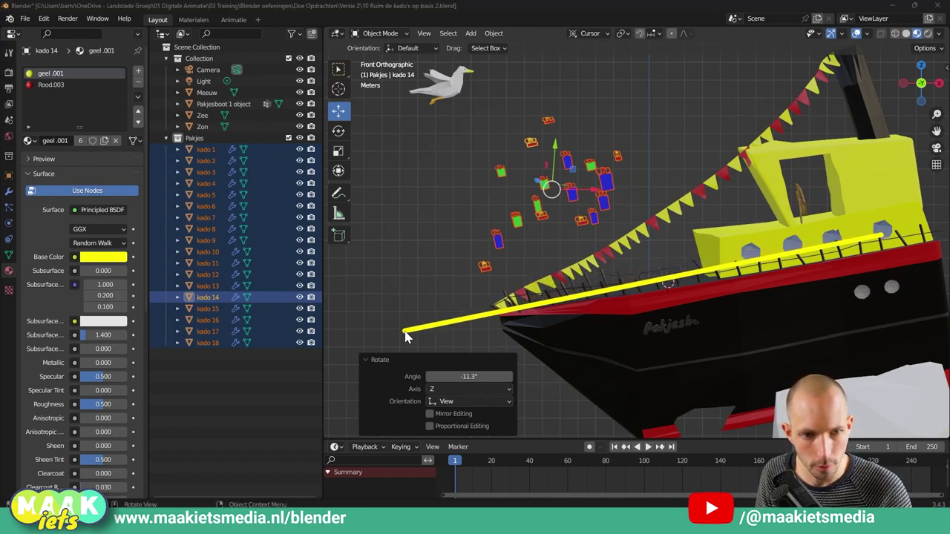
pyautogui.moveTo(369, 281); pyautogui.dragTo(797, 187)
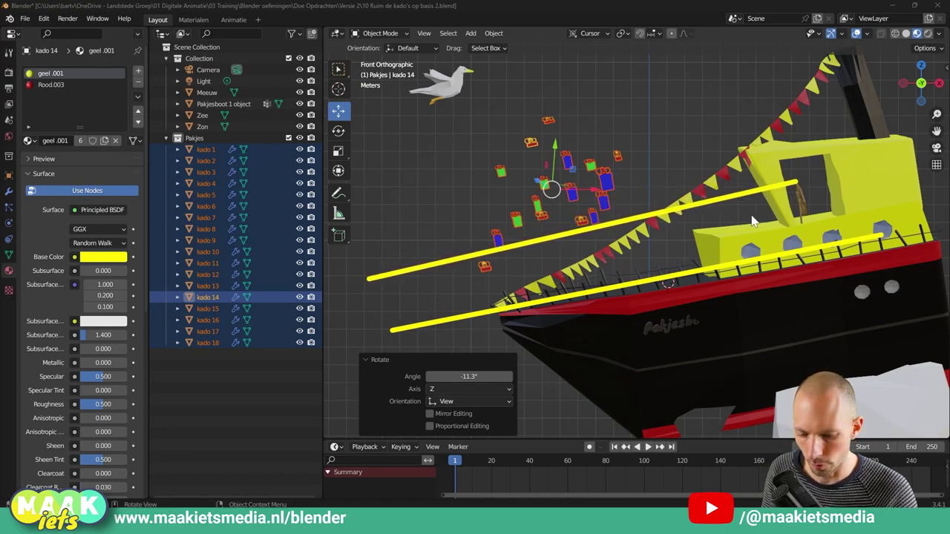
pyautogui.press('Escape')
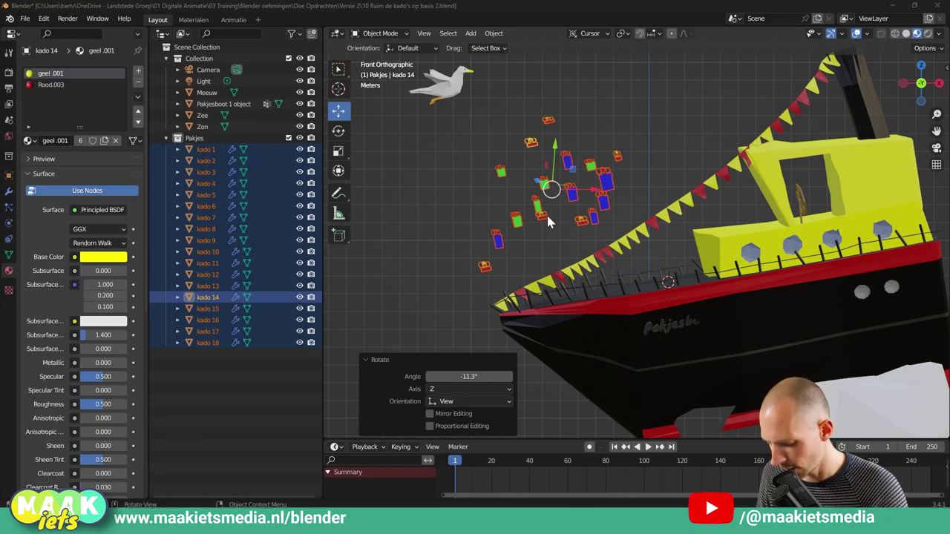
pyautogui.press('g')
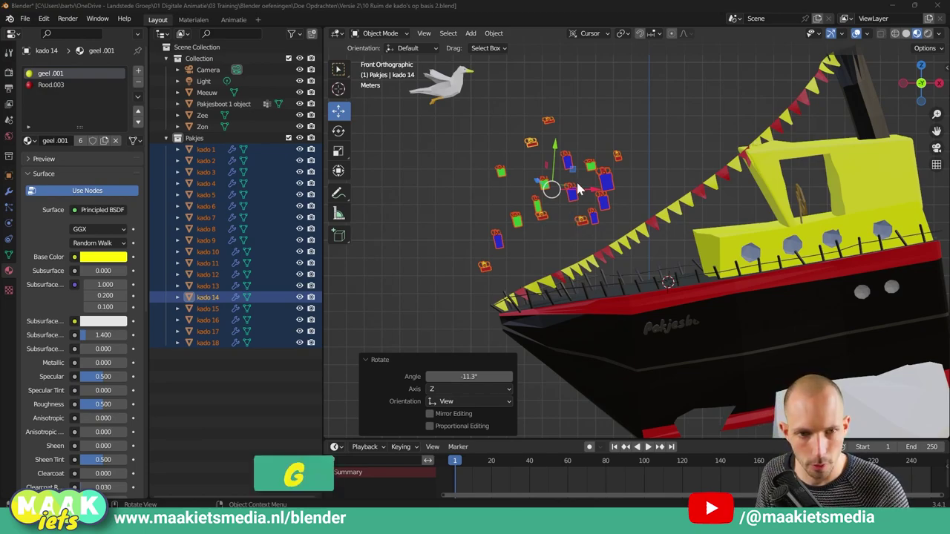
# Step: Reselect kado 1–18 and move them about 2.7 m right and 1.9 m down onto the deck
pyautogui.click(224, 401)
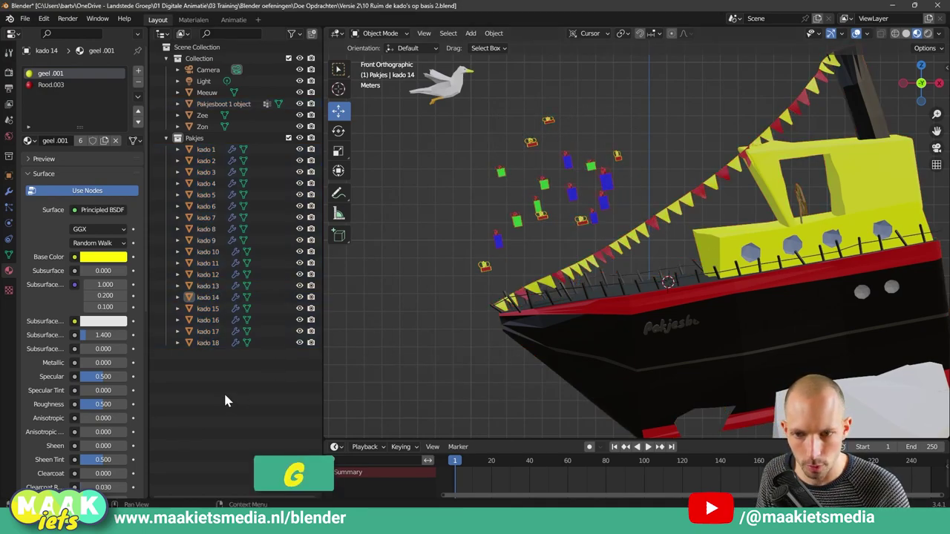
pyautogui.moveTo(226, 400); pyautogui.dragTo(194, 148)
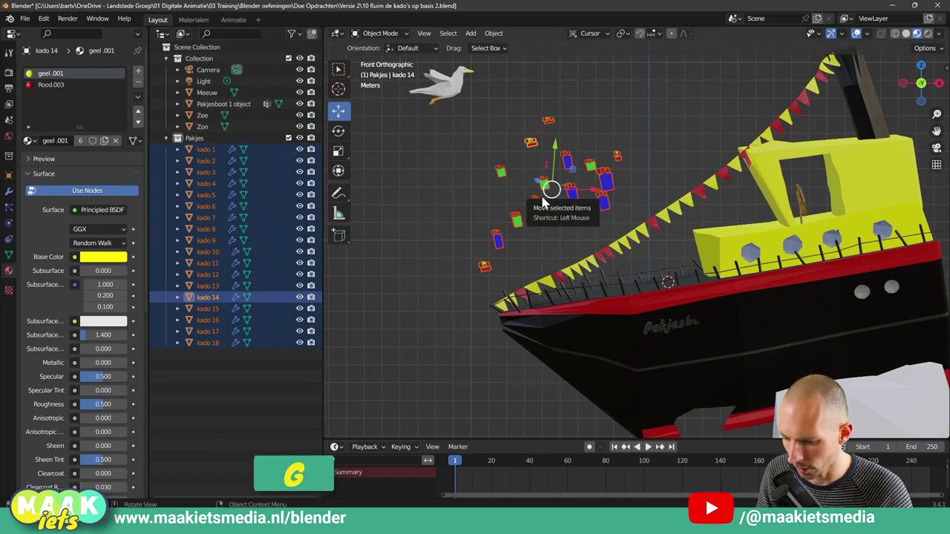
pyautogui.moveTo(546, 200); pyautogui.dragTo(591, 230)
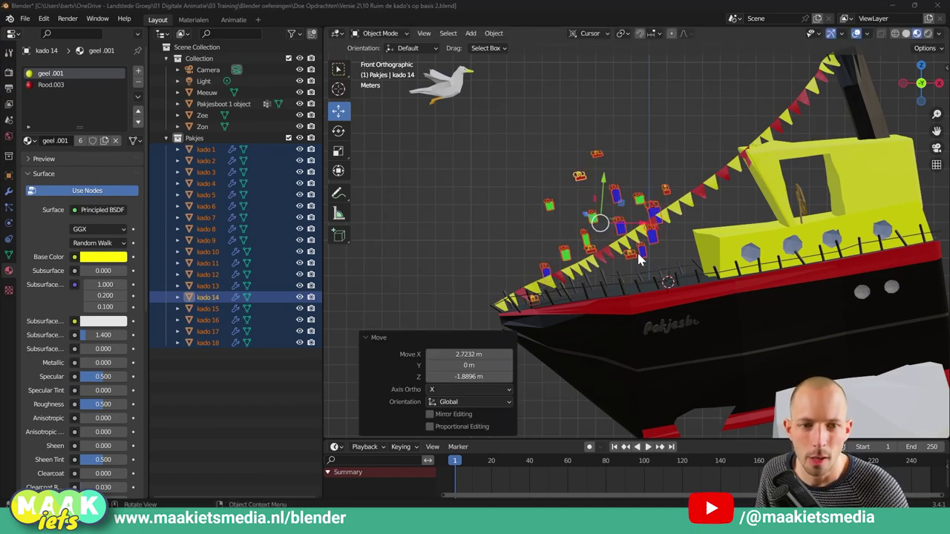
pyautogui.click(369, 339)
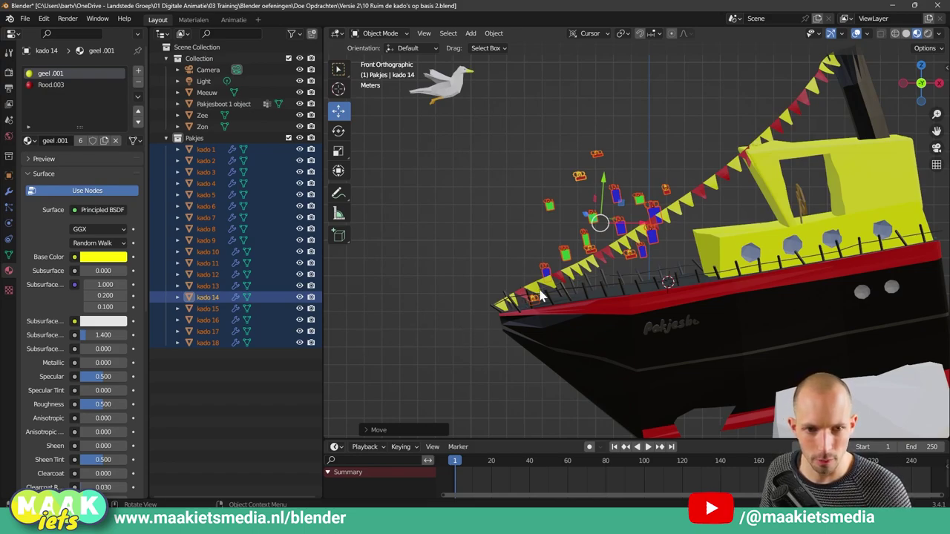
pyautogui.scroll(1, 557, 293)
pyautogui.scroll(1, 573, 289)
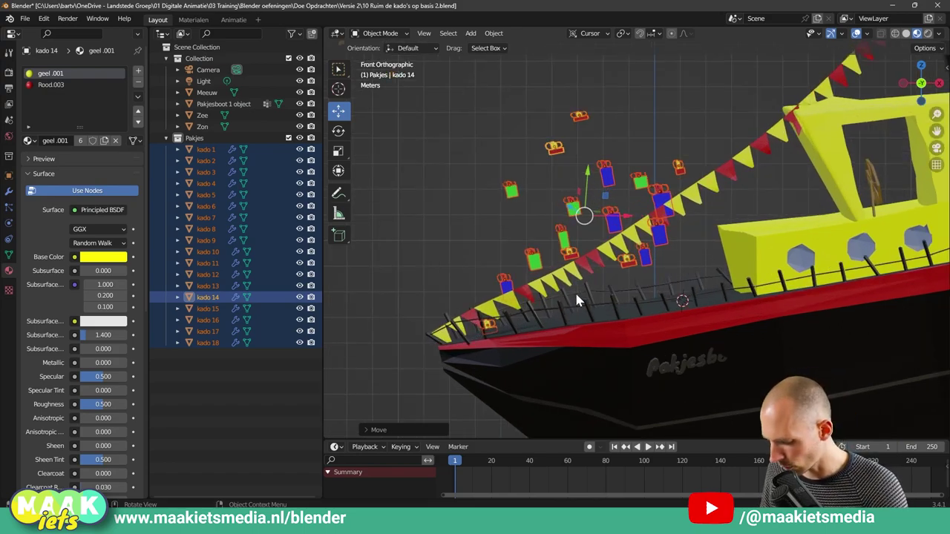
pyautogui.press('z')
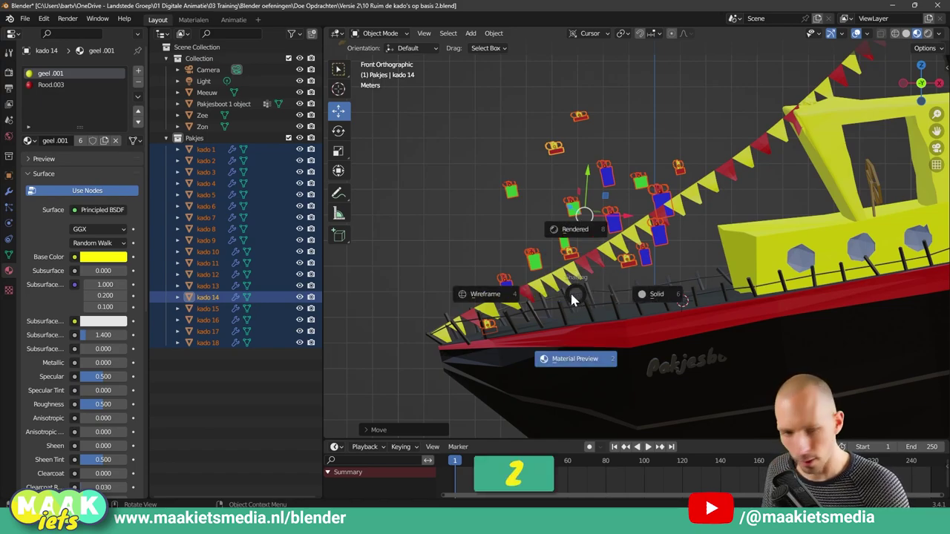
pyautogui.click(487, 299)
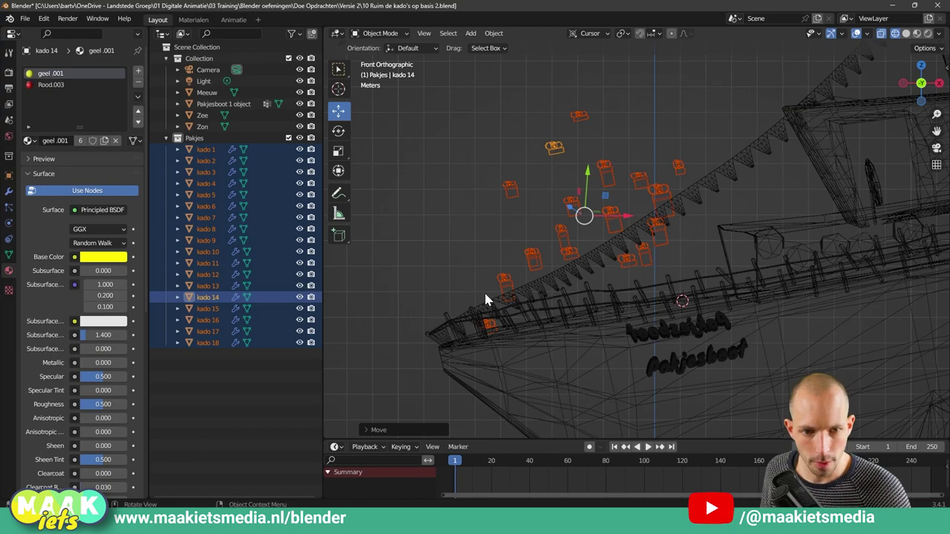
pyautogui.moveTo(577, 309); pyautogui.dragTo(568, 299, button='middle')
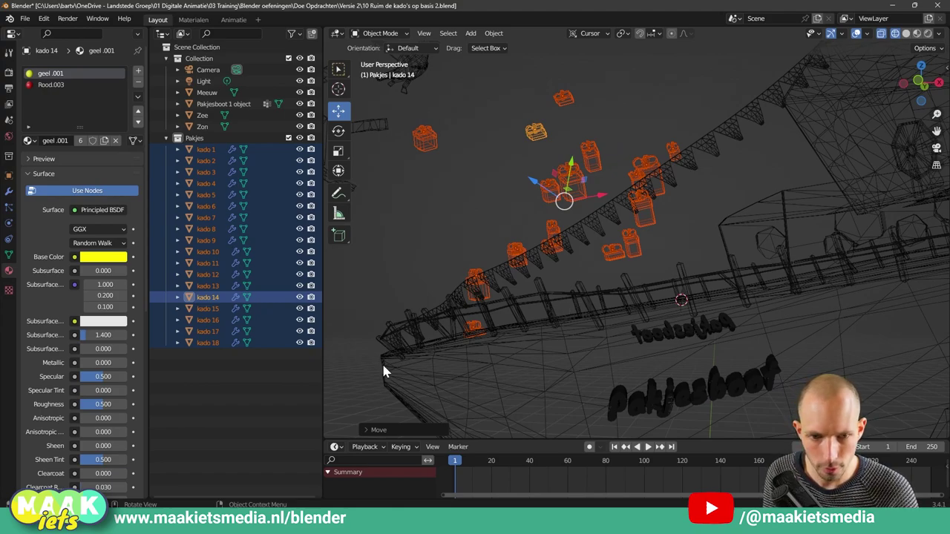
pyautogui.moveTo(381, 364)
pyautogui.mouseDown()
pyautogui.moveTo(732, 312)
pyautogui.moveTo(802, 282)
pyautogui.mouseUp()
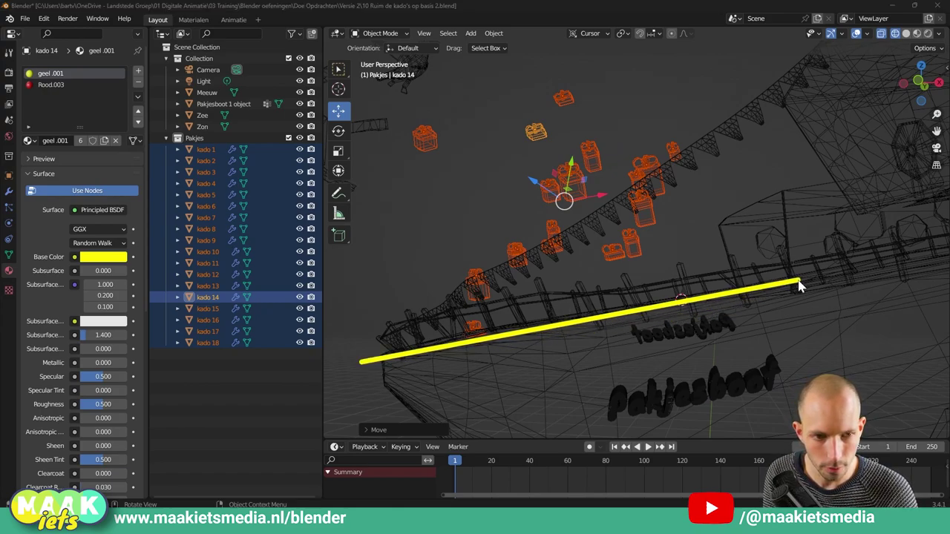
pyautogui.moveTo(651, 327); pyautogui.dragTo(658, 315, button='middle')
pyautogui.click(658, 317)
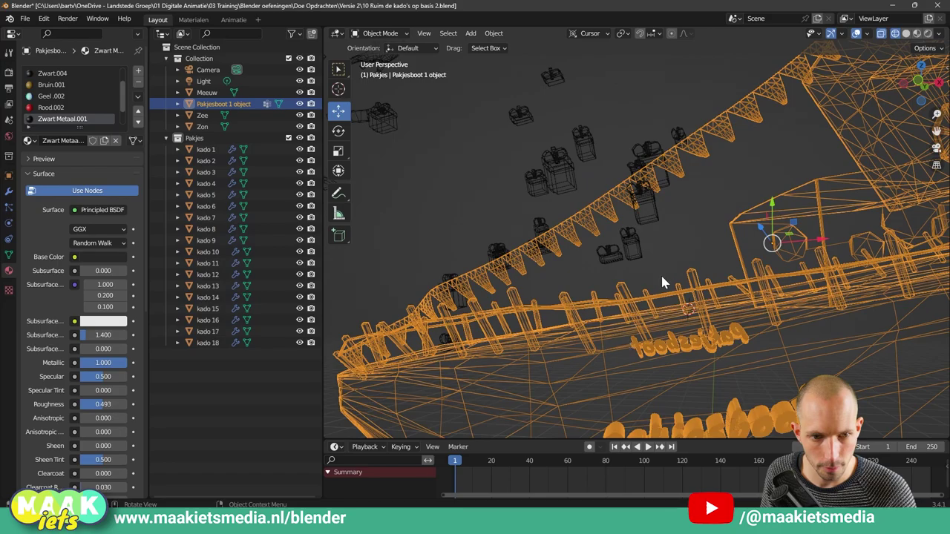
pyautogui.hotkey('alt', 'a')
pyautogui.moveTo(677, 268)
pyautogui.mouseDown(button='middle')
pyautogui.moveTo(687, 256)
pyautogui.moveTo(683, 274)
pyautogui.mouseUp(button='middle')
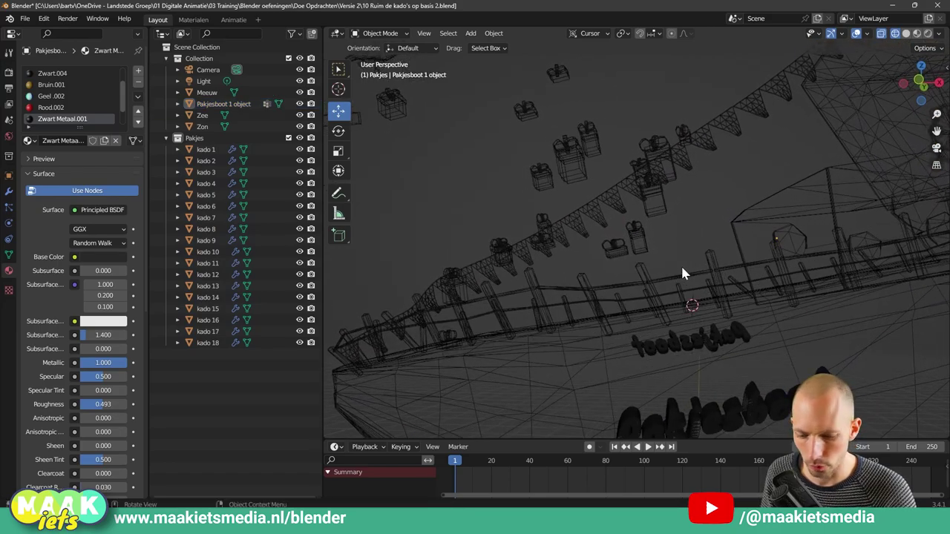
pyautogui.press('KP_5')
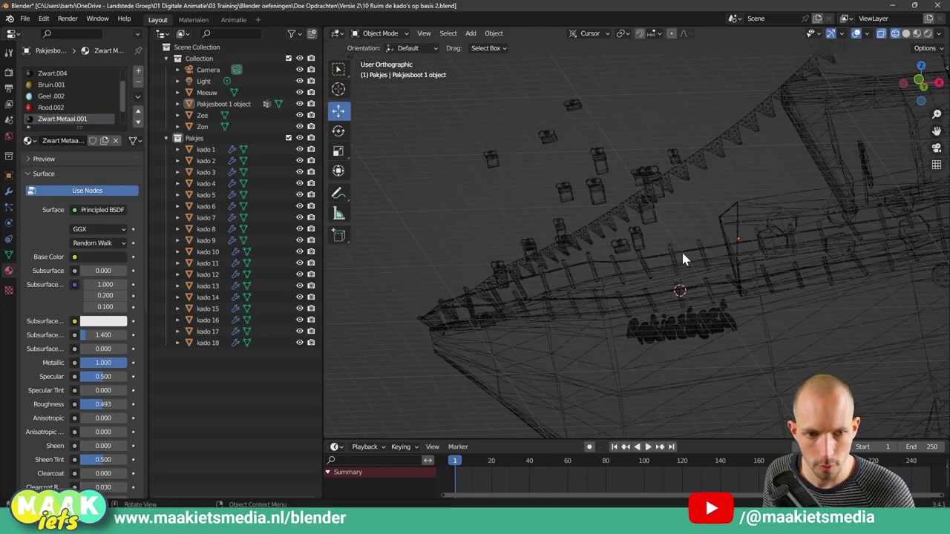
pyautogui.moveTo(683, 254)
pyautogui.mouseDown(button='middle')
pyautogui.moveTo(671, 272)
pyautogui.moveTo(663, 253)
pyautogui.mouseUp(button='middle')
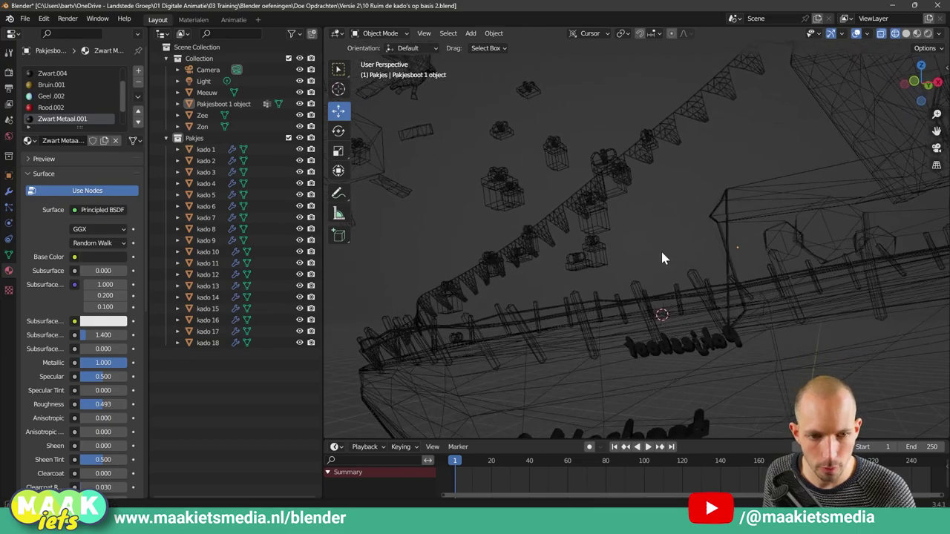
pyautogui.click(586, 320)
pyautogui.keyDown('shift'); pyautogui.click(626, 318); pyautogui.keyUp('shift')
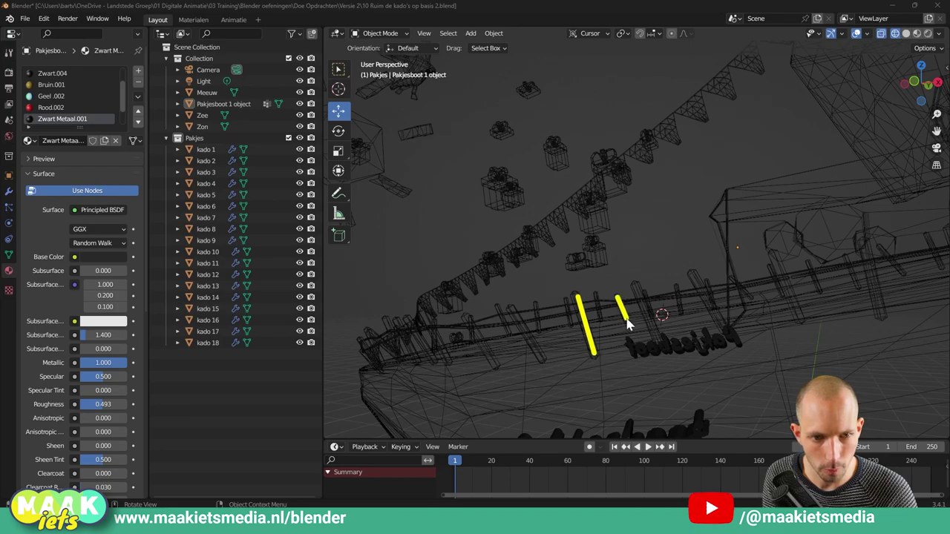
pyautogui.hotkey('alt', 'a')
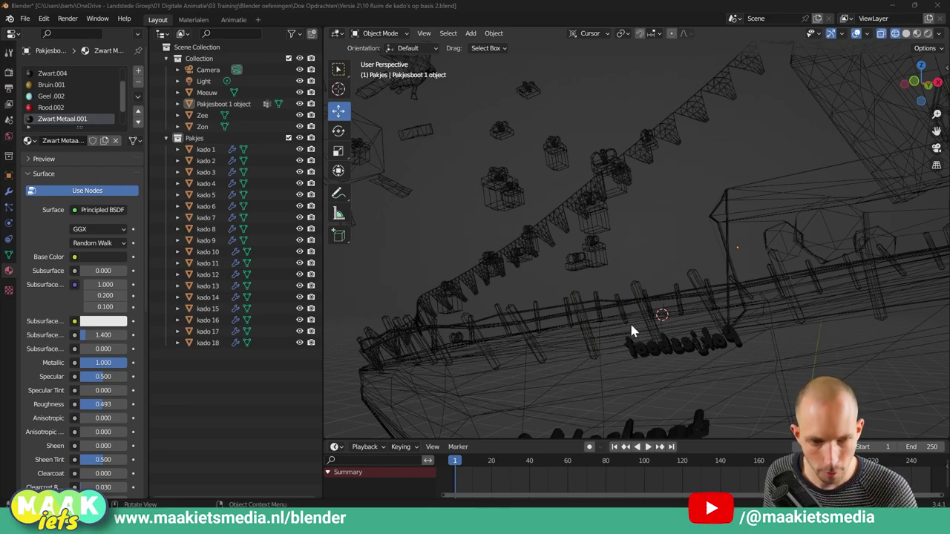
pyautogui.click(626, 291)
pyautogui.moveTo(630, 284); pyautogui.dragTo(641, 286, button='middle')
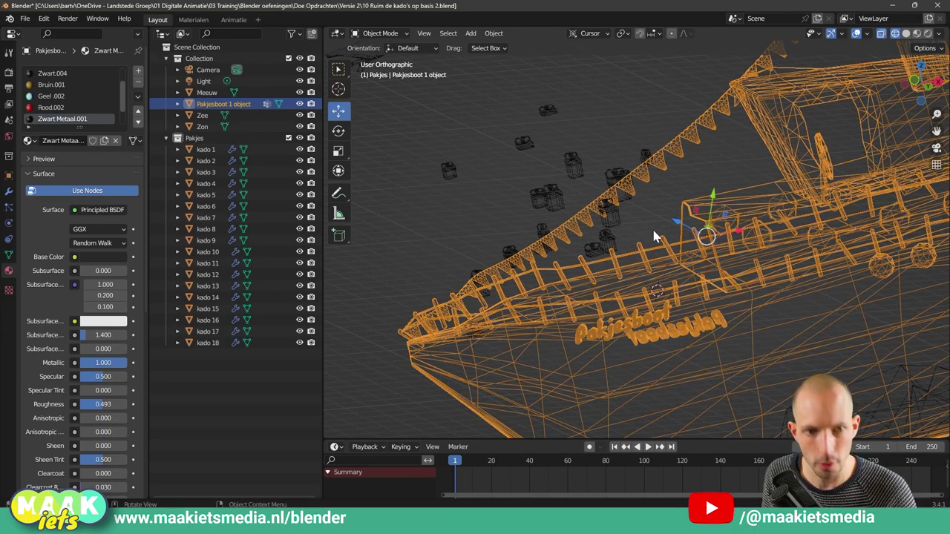
pyautogui.moveTo(642, 238); pyautogui.dragTo(632, 258, button='middle')
pyautogui.hotkey('alt', 'a')
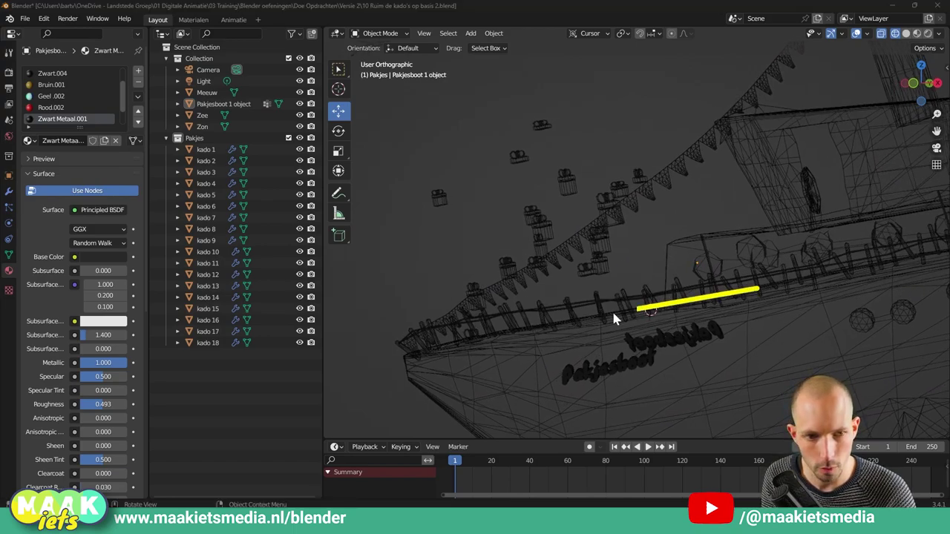
# Step: Move kado 1, 7 and 6 down onto the deck beside the railing
pyautogui.click(439, 196)
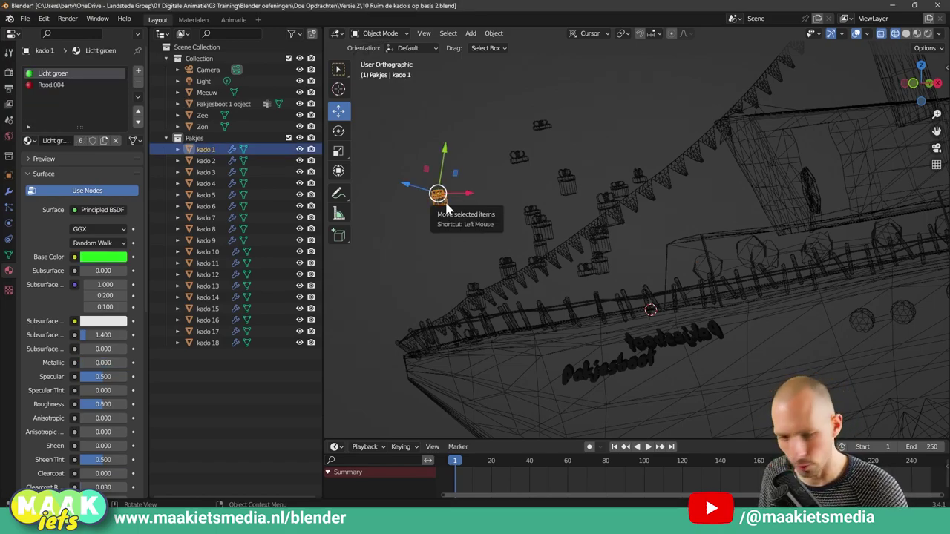
pyautogui.moveTo(443, 198)
pyautogui.mouseDown()
pyautogui.moveTo(469, 327)
pyautogui.moveTo(484, 311)
pyautogui.mouseUp()
pyautogui.moveTo(502, 265); pyautogui.dragTo(520, 313)
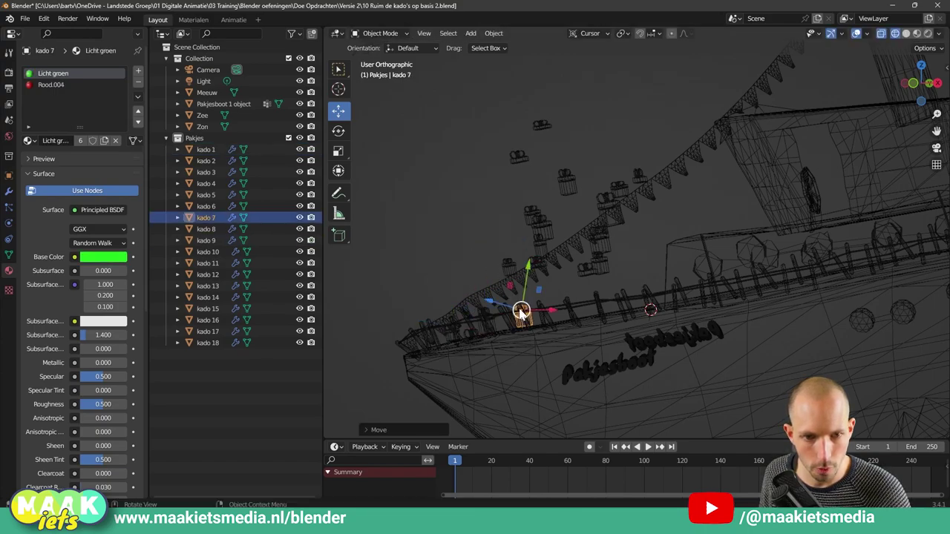
pyautogui.moveTo(517, 269); pyautogui.dragTo(544, 317)
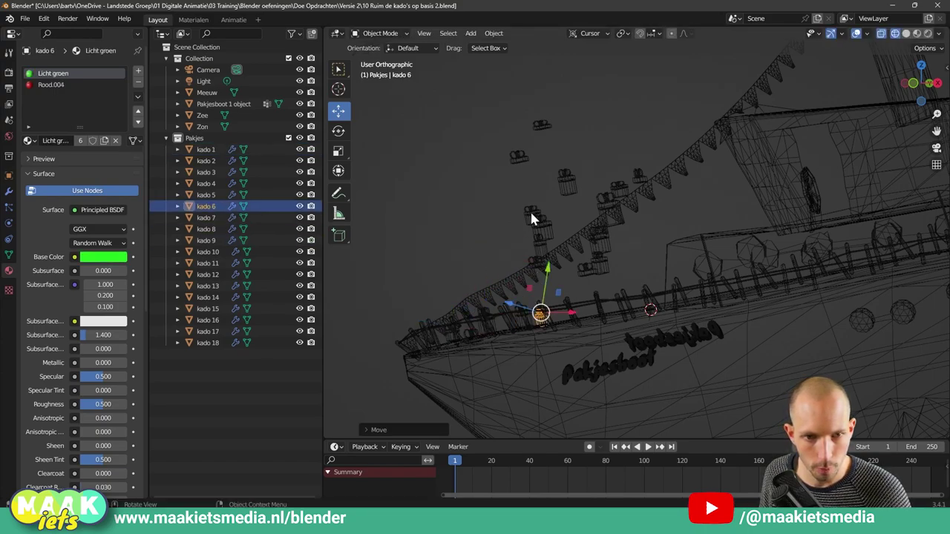
# Step: Move kado 10, 4, 14, 11 and other gifts down onto the railing
pyautogui.moveTo(536, 221); pyautogui.dragTo(566, 304)
pyautogui.hotkey('ctrl', 'z')
pyautogui.moveTo(543, 226); pyautogui.dragTo(586, 304)
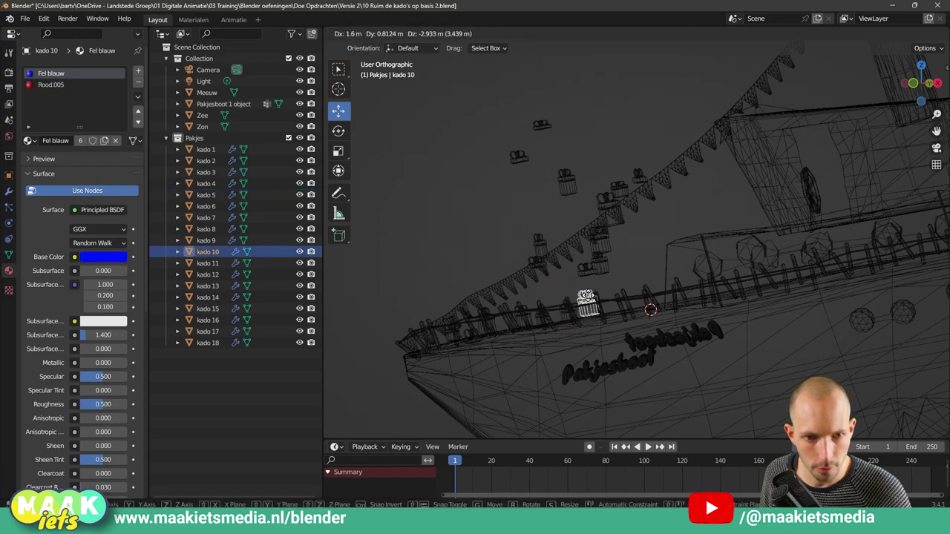
pyautogui.moveTo(554, 252); pyautogui.dragTo(562, 312)
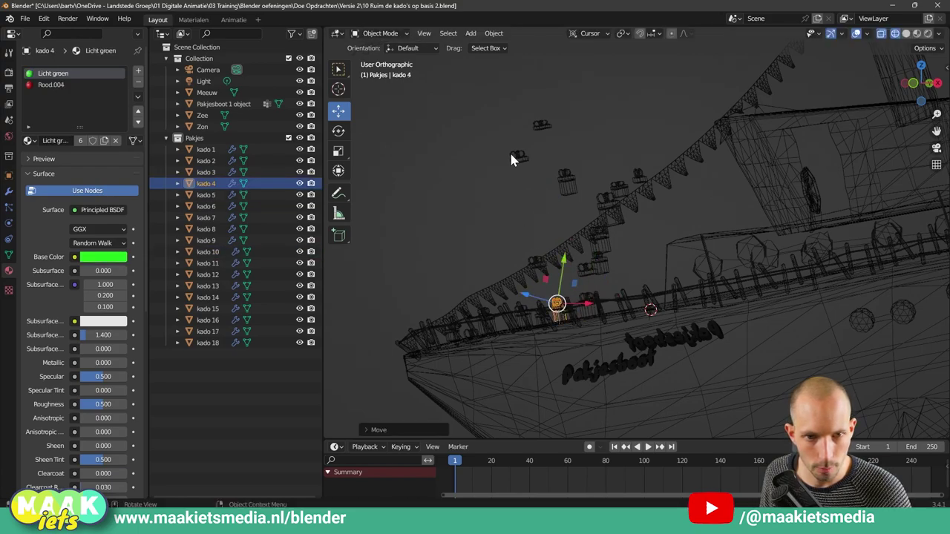
pyautogui.moveTo(509, 150)
pyautogui.mouseDown()
pyautogui.moveTo(602, 301)
pyautogui.moveTo(613, 264)
pyautogui.moveTo(576, 271)
pyautogui.moveTo(556, 314)
pyautogui.mouseUp()
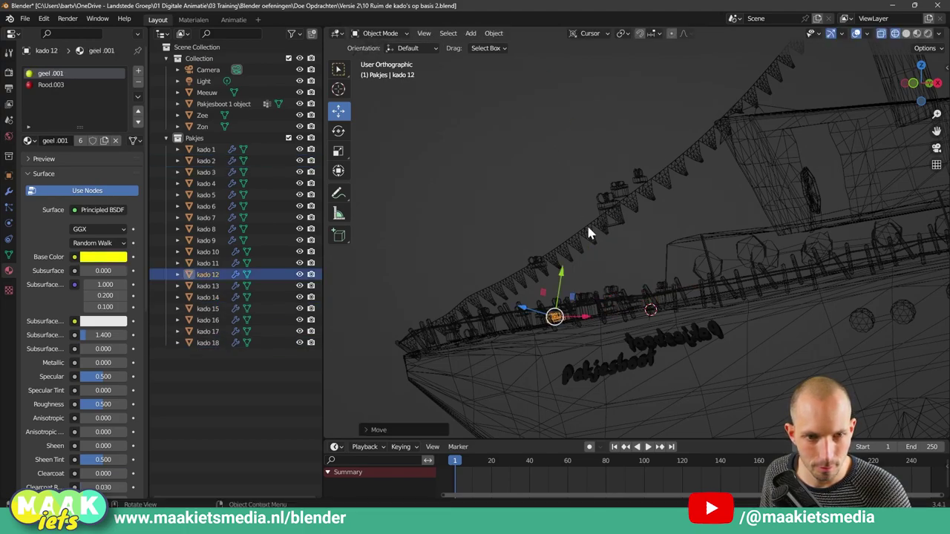
pyautogui.moveTo(589, 233)
pyautogui.mouseDown()
pyautogui.moveTo(636, 238)
pyautogui.moveTo(661, 302)
pyautogui.mouseUp()
pyautogui.click(536, 263)
pyautogui.moveTo(536, 262); pyautogui.dragTo(549, 314)
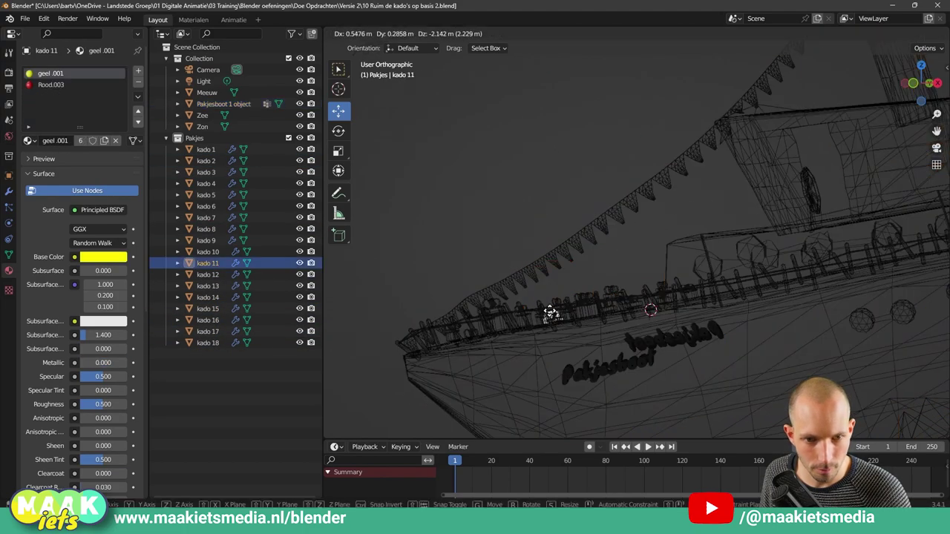
pyautogui.moveTo(498, 204)
pyautogui.mouseDown(button='middle')
pyautogui.moveTo(518, 237)
pyautogui.moveTo(599, 293)
pyautogui.moveTo(618, 259)
pyautogui.mouseUp(button='middle')
# Step: Switch to Material Preview shading and zoom in on the gift cluster on deck
pyautogui.press('z')
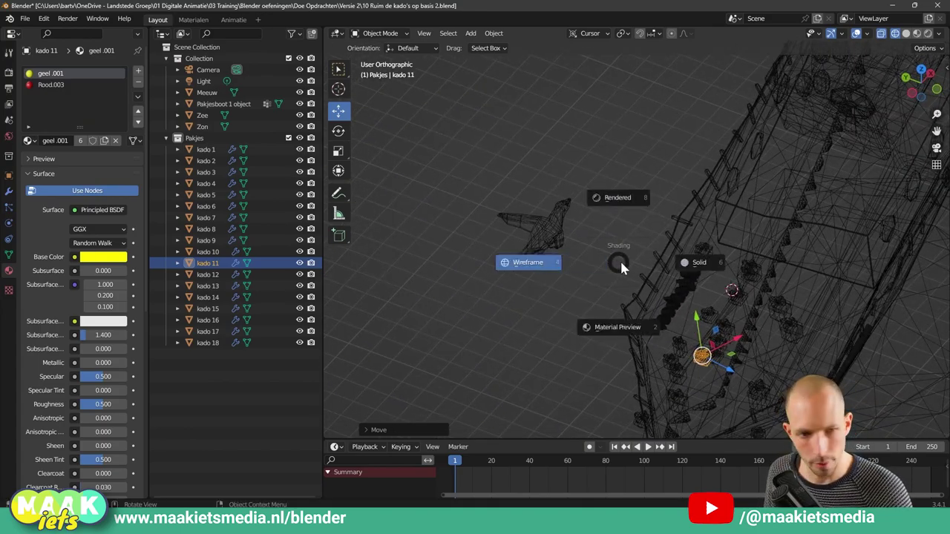
pyautogui.click(632, 329)
pyautogui.keyDown('shift'); pyautogui.moveTo(669, 326); pyautogui.dragTo(579, 245, button='middle'); pyautogui.keyUp('shift')
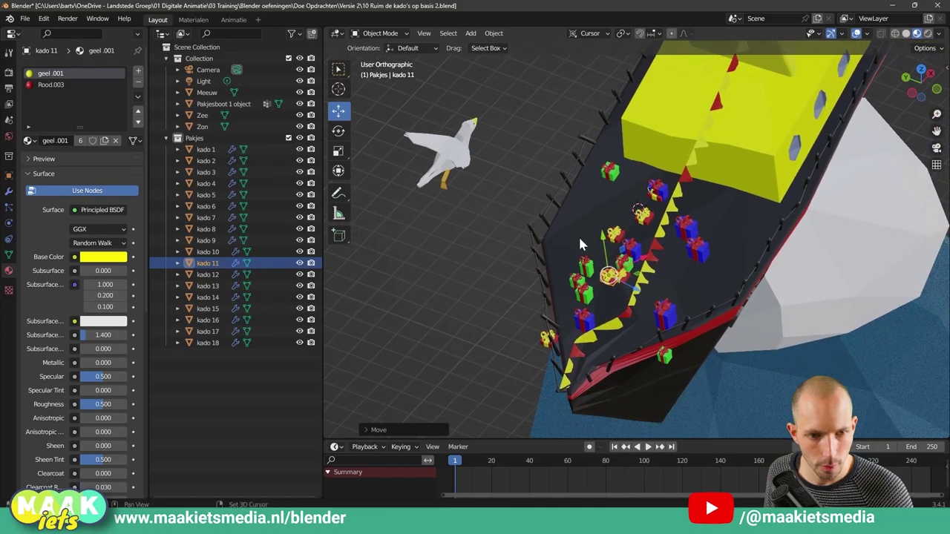
pyautogui.scroll(2, 583, 253)
pyautogui.scroll(2, 594, 268)
pyautogui.moveTo(550, 265)
pyautogui.mouseDown(button='middle')
pyautogui.moveTo(524, 219)
pyautogui.moveTo(707, 288)
pyautogui.moveTo(613, 245)
pyautogui.moveTo(650, 250)
pyautogui.moveTo(649, 223)
pyautogui.mouseUp(button='middle')
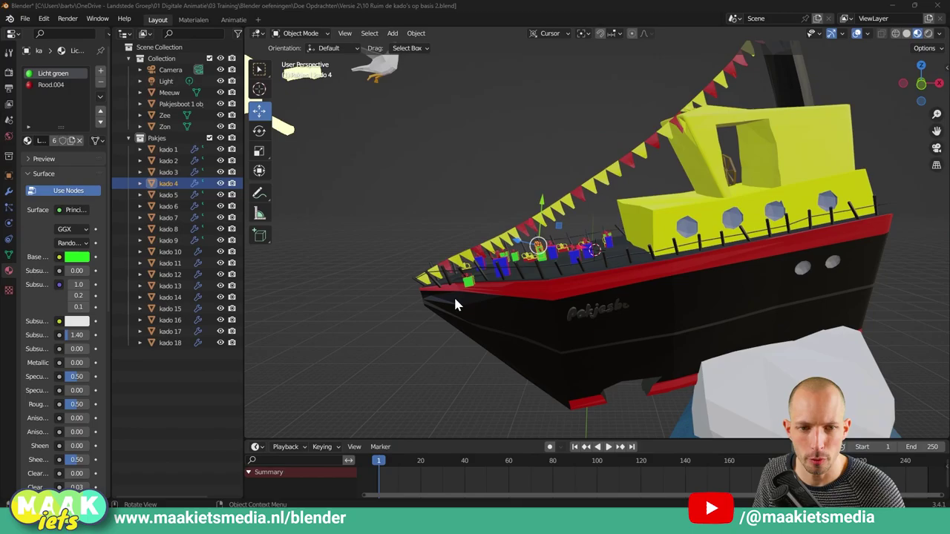
pyautogui.moveTo(456, 304)
pyautogui.mouseDown(button='middle')
pyautogui.moveTo(502, 323)
pyautogui.moveTo(549, 306)
pyautogui.moveTo(565, 312)
pyautogui.moveTo(534, 319)
pyautogui.moveTo(499, 308)
pyautogui.moveTo(492, 382)
pyautogui.mouseUp(button='middle')
pyautogui.scroll(5, 549, 306)
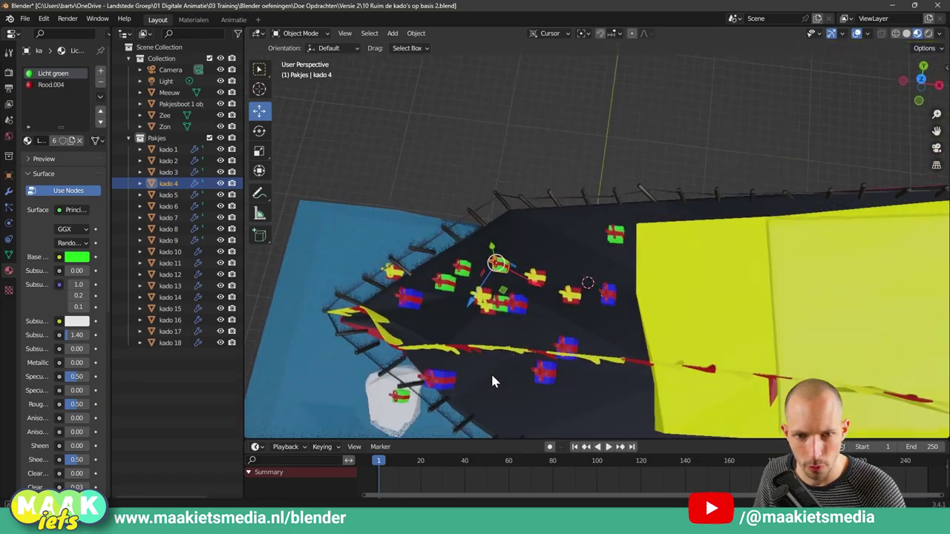
# Step: Place the green gift kado 4 higher up on the deck
pyautogui.press('g')
pyautogui.click(511, 296)
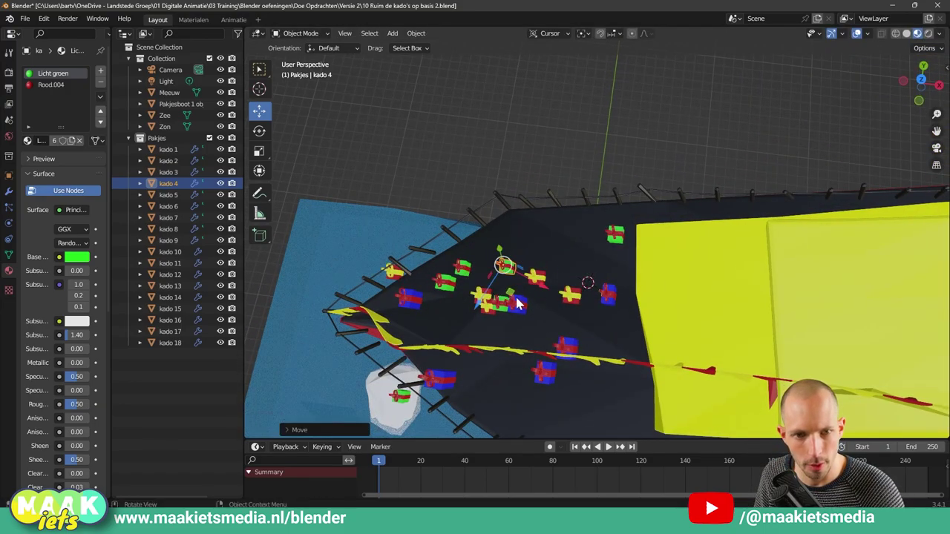
pyautogui.moveTo(511, 301)
pyautogui.mouseDown(button='middle')
pyautogui.moveTo(549, 252)
pyautogui.moveTo(519, 274)
pyautogui.mouseUp(button='middle')
pyautogui.press('g')
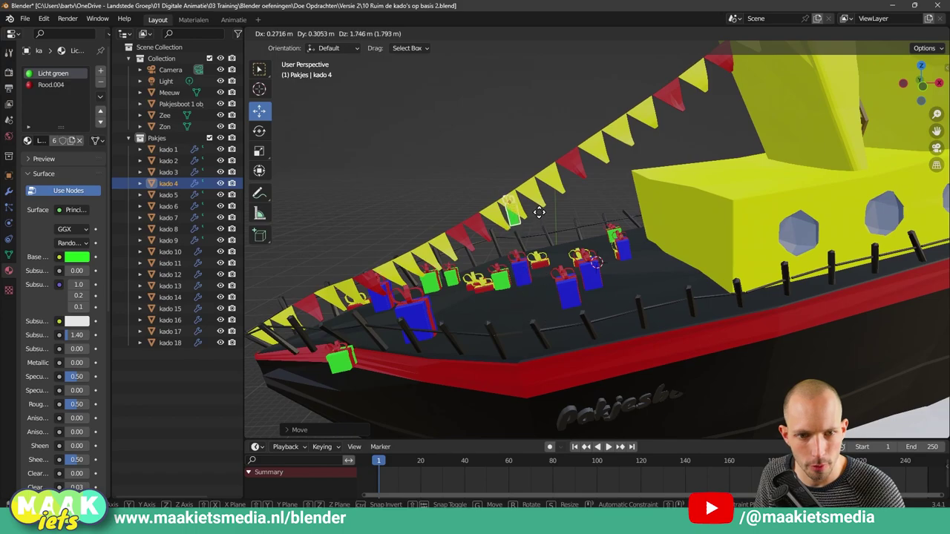
pyautogui.click(545, 295)
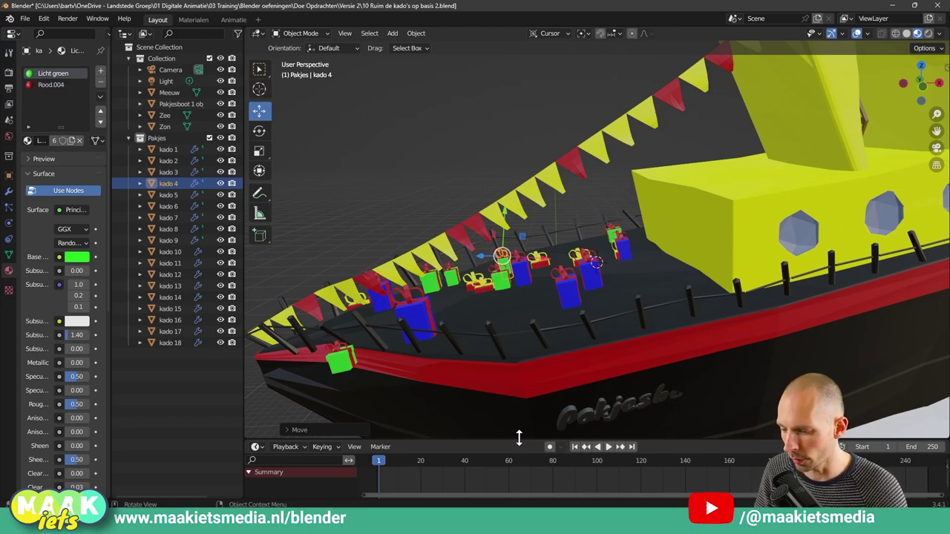
pyautogui.rightClick(519, 438)
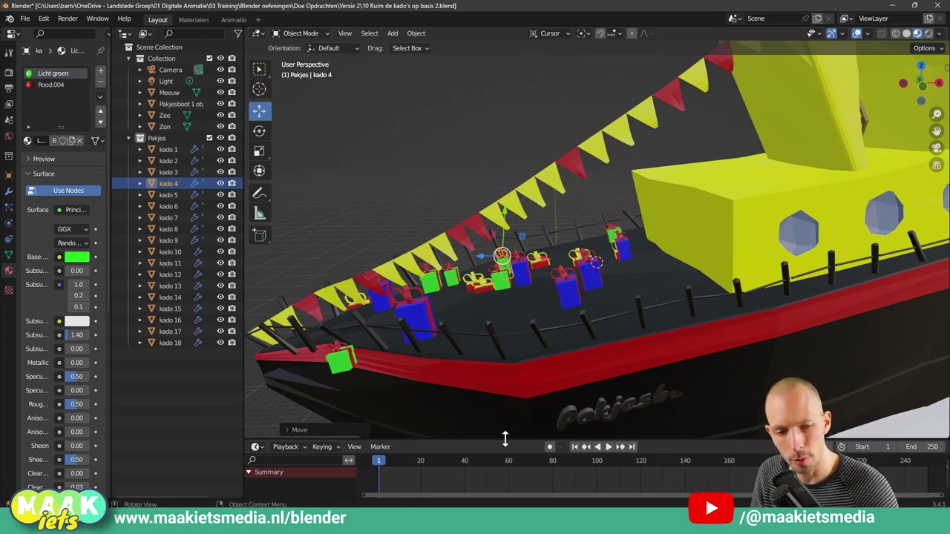
pyautogui.rightClick(504, 438)
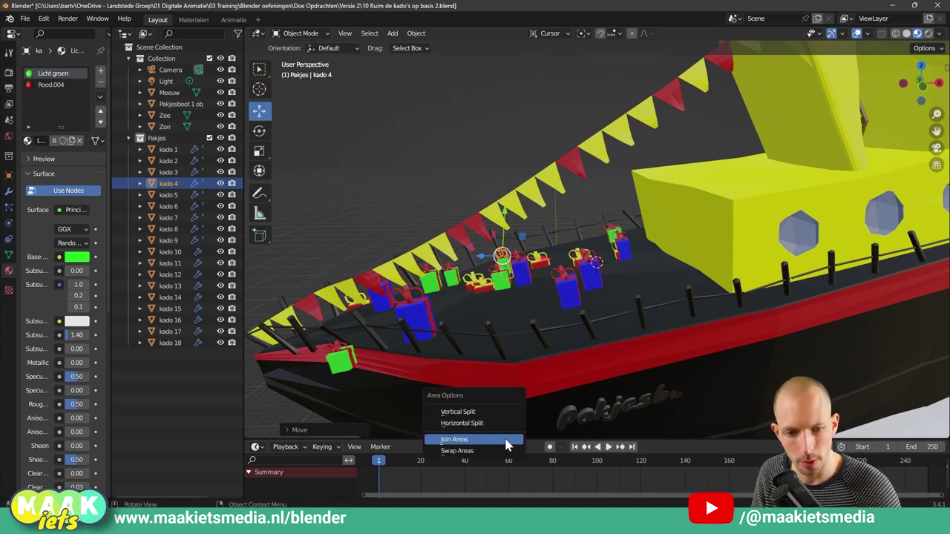
# Step: Split the 3D viewport vertically into two side-by-side views
pyautogui.click(472, 418)
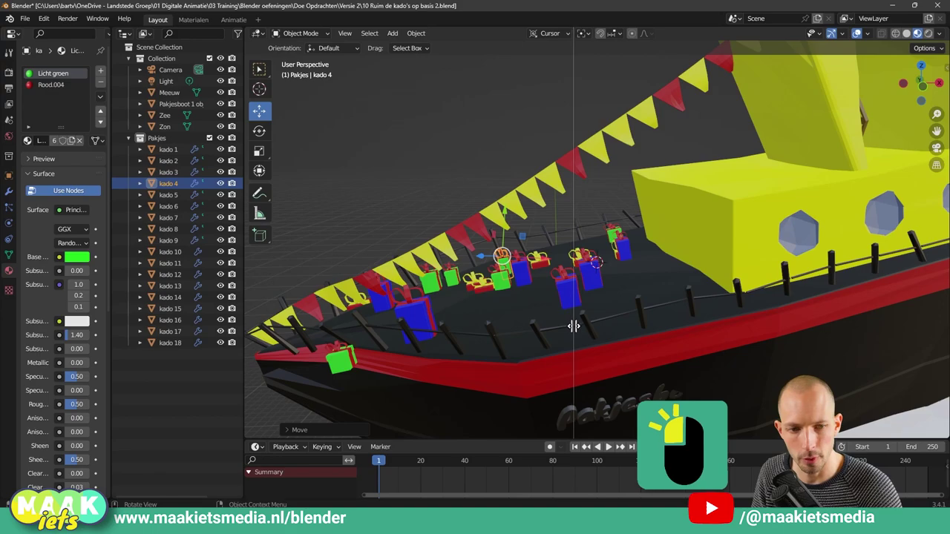
pyautogui.click(574, 325)
pyautogui.scroll(-3, 709, 278)
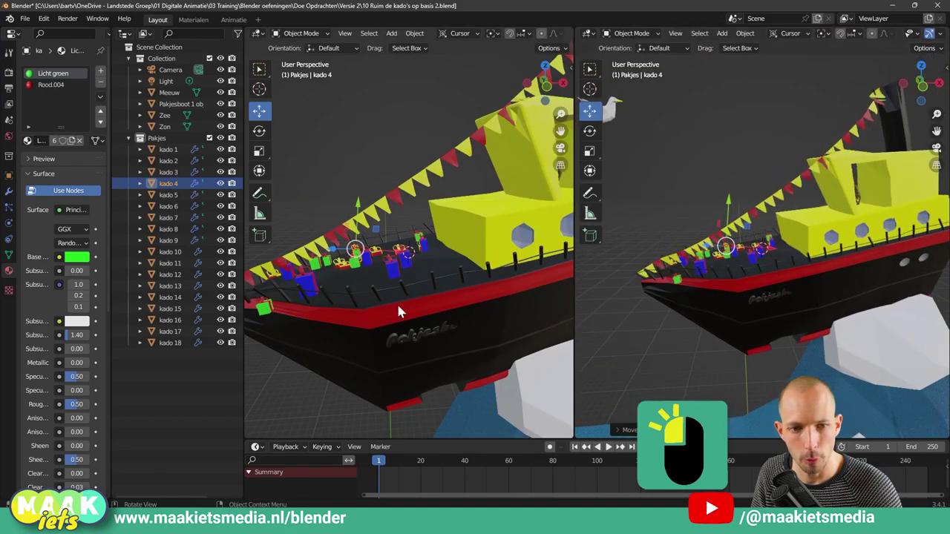
pyautogui.moveTo(396, 301); pyautogui.dragTo(445, 268, button='middle')
pyautogui.scroll(-3, 444, 268)
pyautogui.scroll(-1, 445, 280)
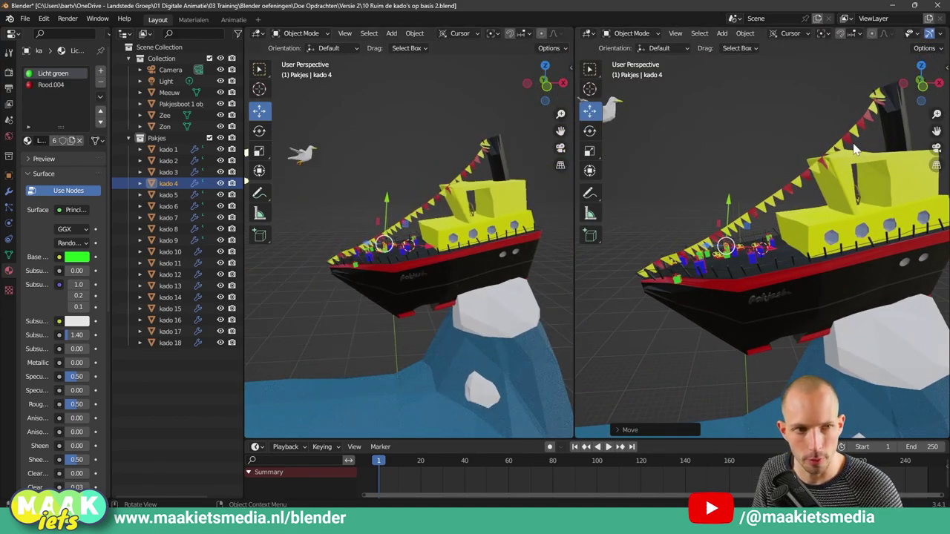
# Step: Set the right view to Front and the left to Top, zoomed in on the gifts
pyautogui.press('KP_1')
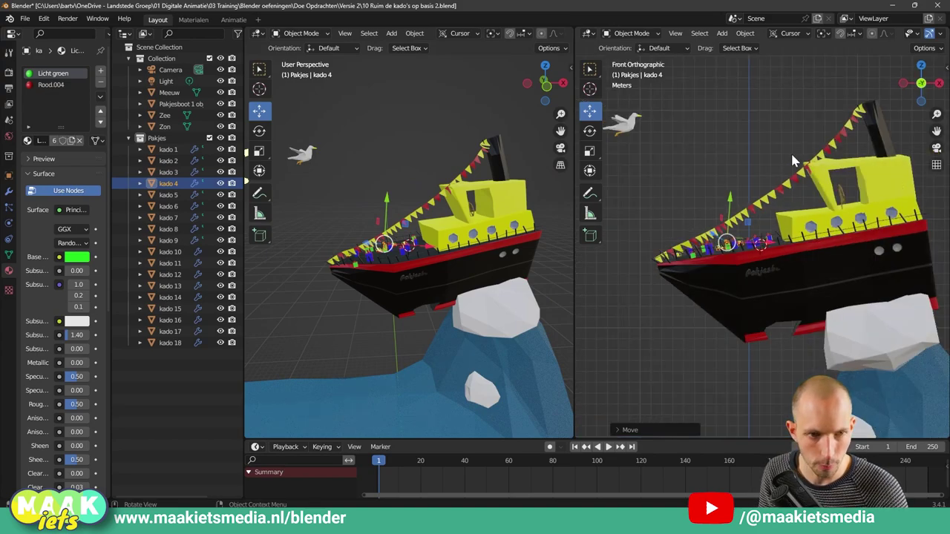
pyautogui.press('KP_7')
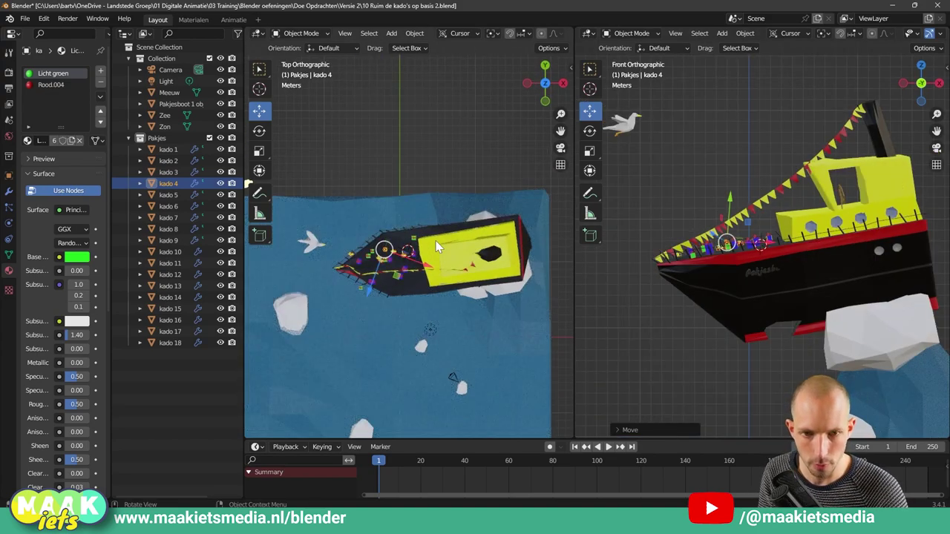
pyautogui.scroll(2, 436, 240)
pyautogui.scroll(1, 437, 241)
pyautogui.scroll(1, 437, 240)
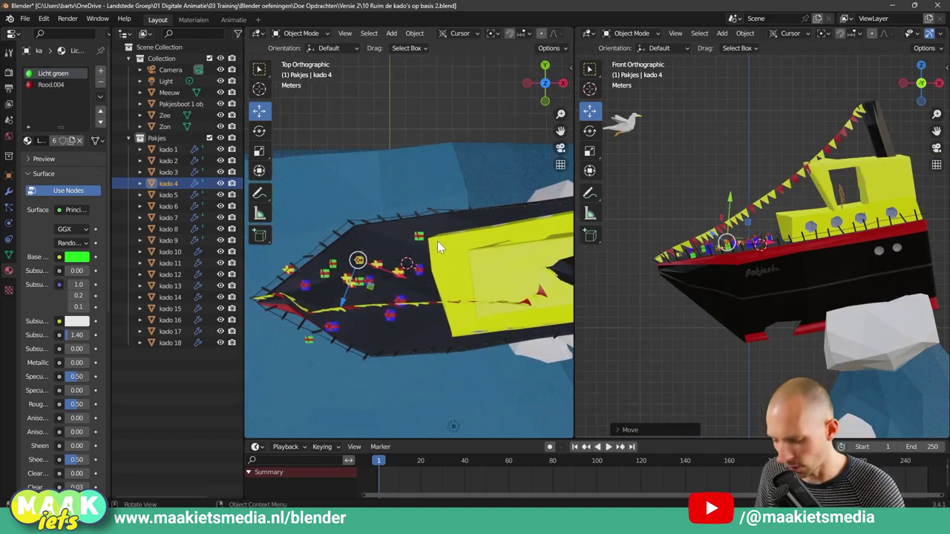
pyautogui.scroll(1, 424, 260)
pyautogui.keyDown('shift'); pyautogui.moveTo(423, 259); pyautogui.dragTo(450, 223, button='middle'); pyautogui.keyUp('shift')
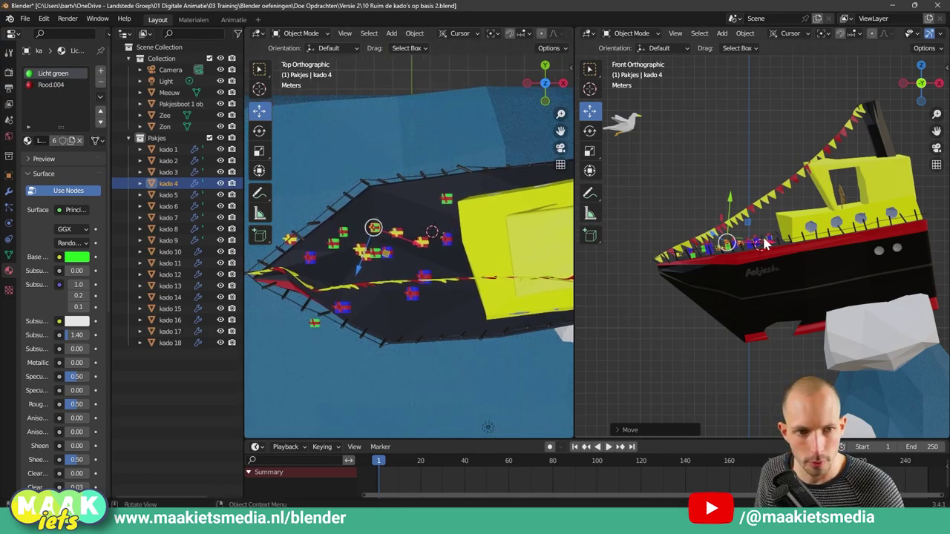
pyautogui.scroll(3, 764, 245)
pyautogui.scroll(1, 776, 233)
pyautogui.scroll(2, 786, 221)
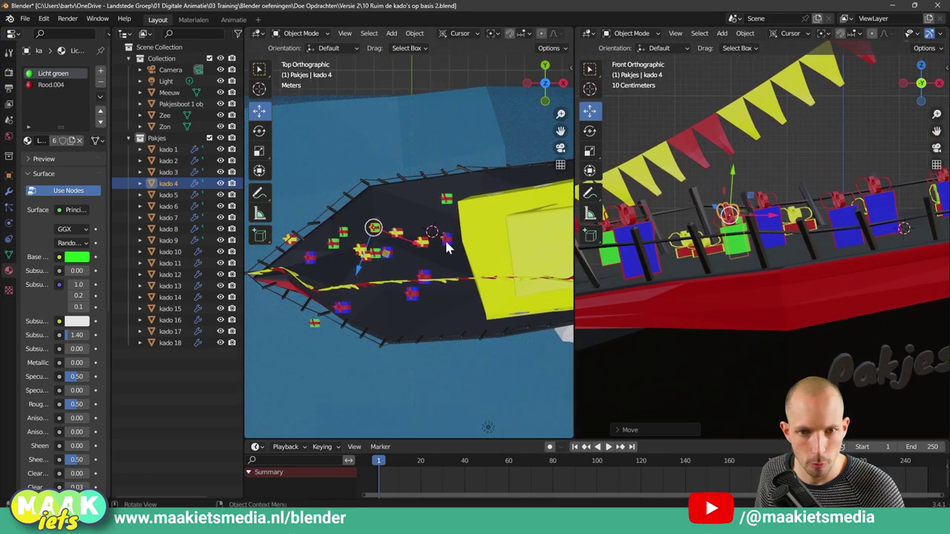
pyautogui.scroll(2, 447, 247)
pyautogui.keyDown('shift'); pyautogui.moveTo(445, 245); pyautogui.dragTo(434, 231, button='middle'); pyautogui.keyUp('shift')
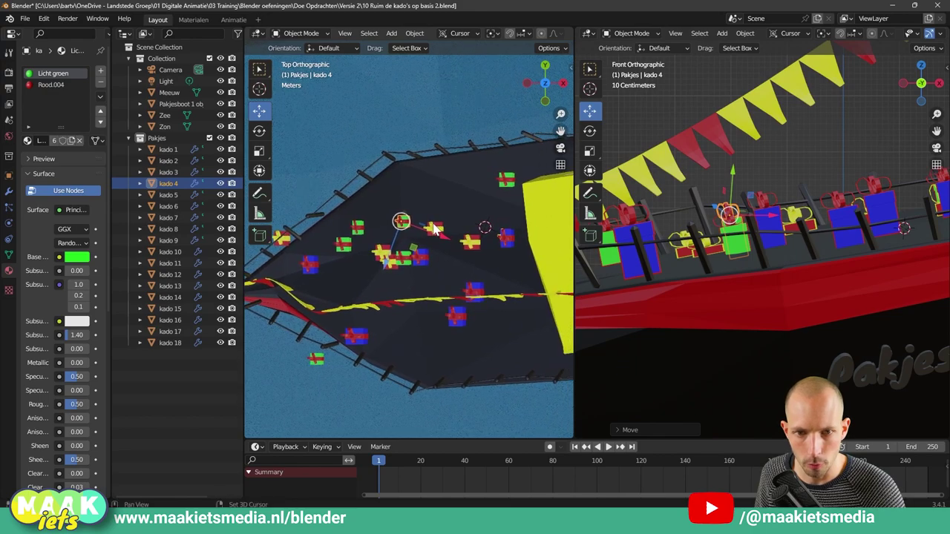
pyautogui.click(345, 246)
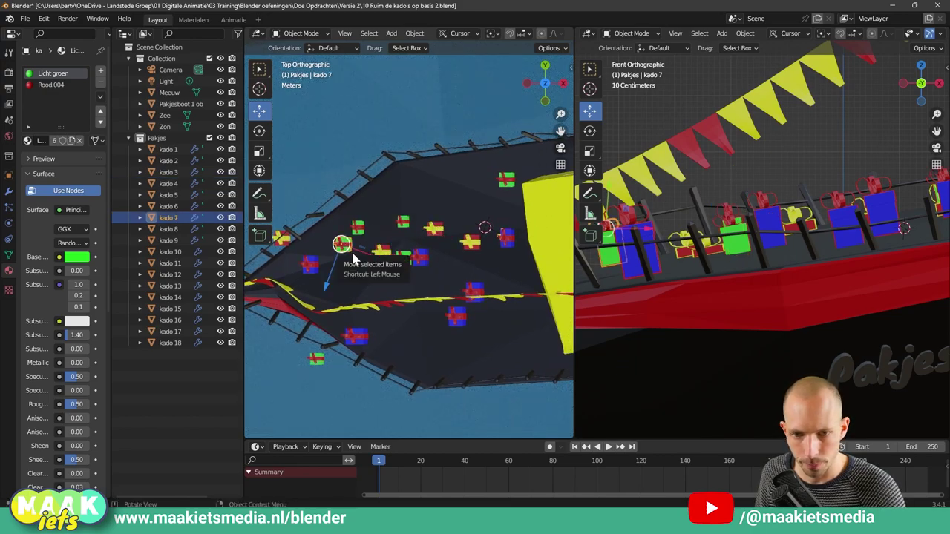
# Step: Move green kado 7 to the new spot in Top view and lift it onto the deck in Front view
pyautogui.moveTo(345, 246)
pyautogui.mouseDown()
pyautogui.moveTo(445, 196)
pyautogui.moveTo(496, 188)
pyautogui.moveTo(488, 186)
pyautogui.mouseUp()
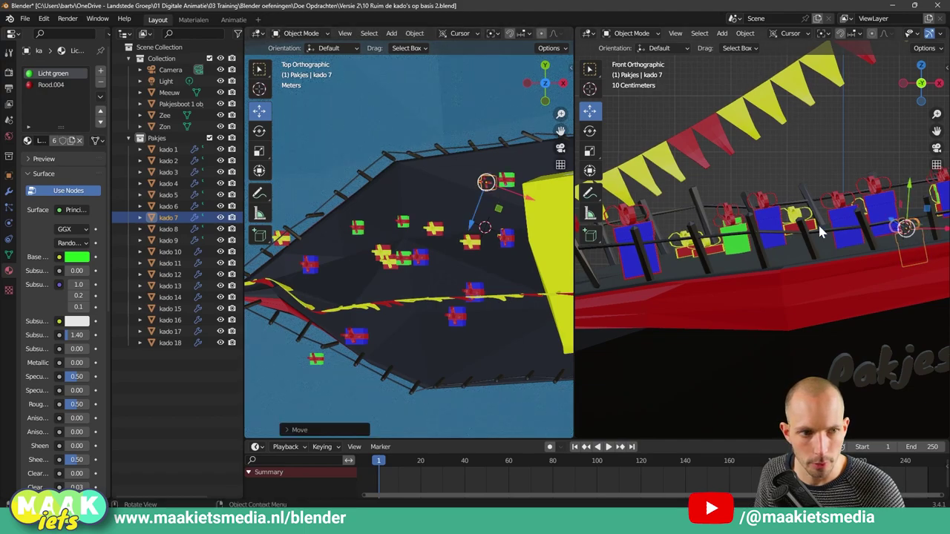
pyautogui.scroll(2, 818, 223)
pyautogui.scroll(1, 889, 235)
pyautogui.keyDown('shift'); pyautogui.moveTo(842, 237); pyautogui.dragTo(806, 232, button='middle'); pyautogui.keyUp('shift')
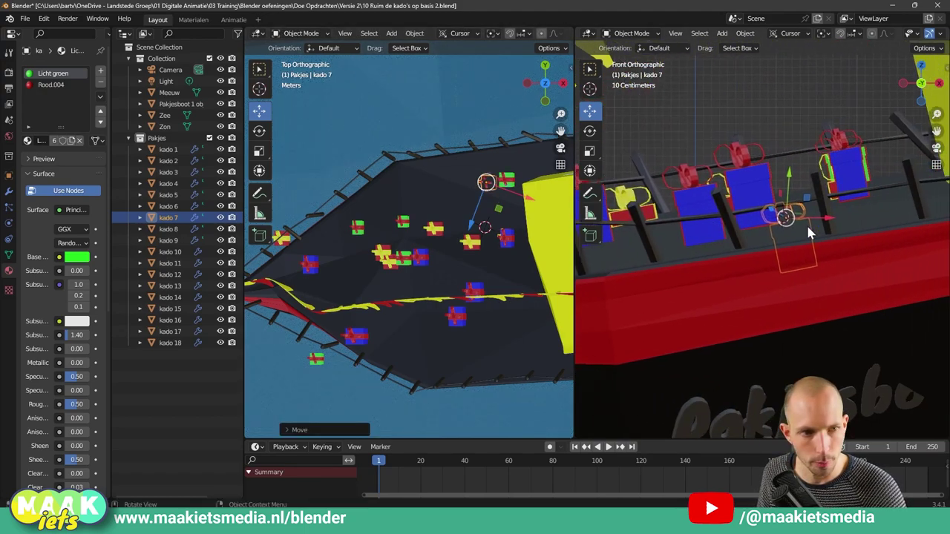
pyautogui.scroll(1, 807, 232)
pyautogui.scroll(1, 777, 234)
pyautogui.keyDown('shift'); pyautogui.moveTo(758, 252); pyautogui.dragTo(751, 265, button='middle'); pyautogui.keyUp('shift')
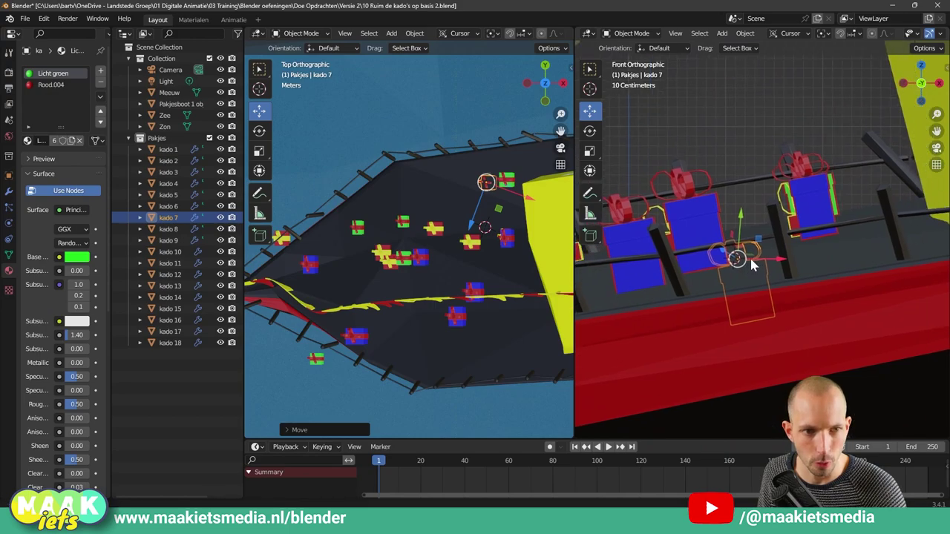
pyautogui.moveTo(742, 219); pyautogui.dragTo(748, 142)
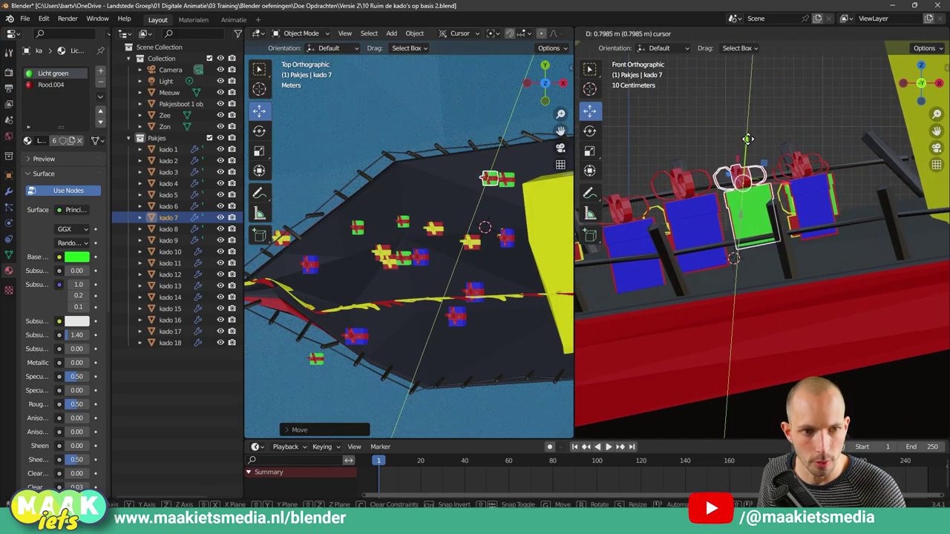
pyautogui.moveTo(747, 143); pyautogui.dragTo(746, 145)
# Step: Gather kado 6, 5 and 4 beside the green group and raise each onto the sloped deck
pyautogui.click(359, 232)
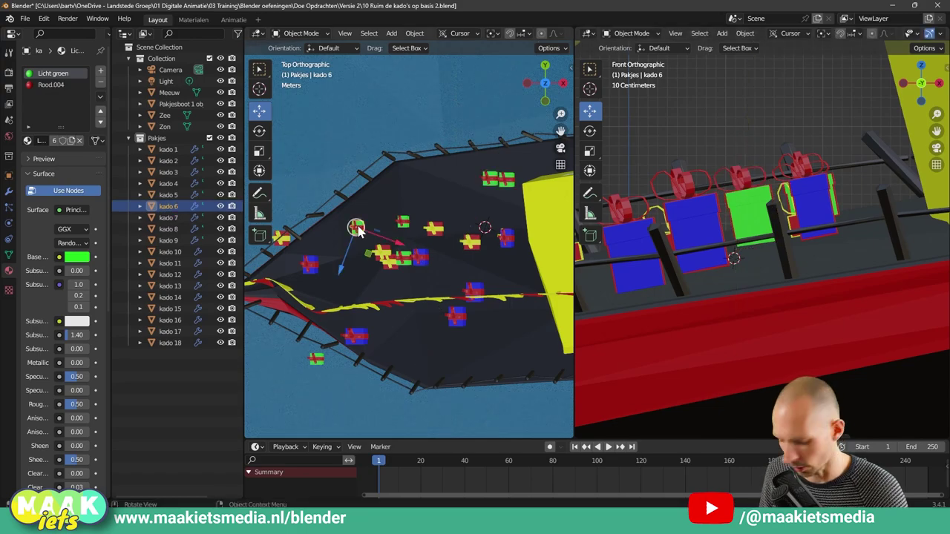
pyautogui.moveTo(358, 232); pyautogui.dragTo(484, 174)
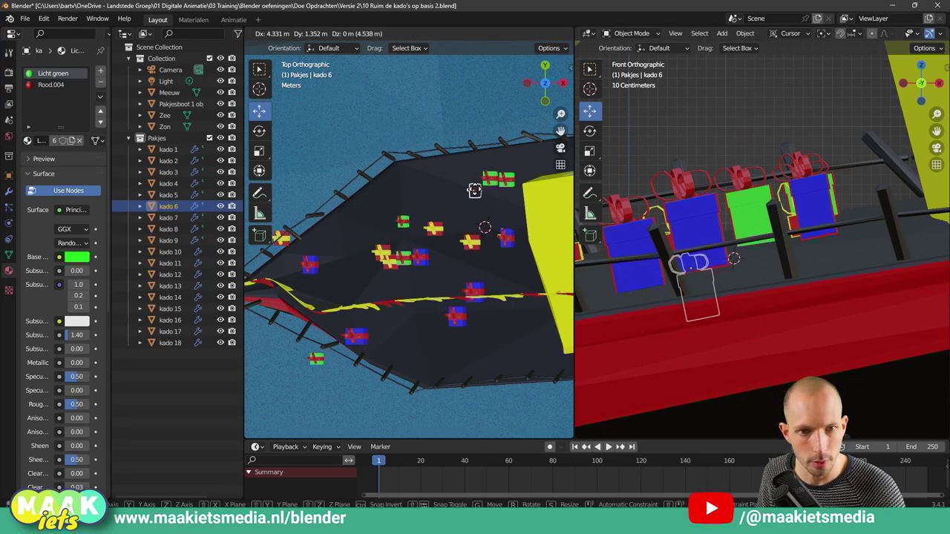
pyautogui.moveTo(485, 175); pyautogui.dragTo(486, 195)
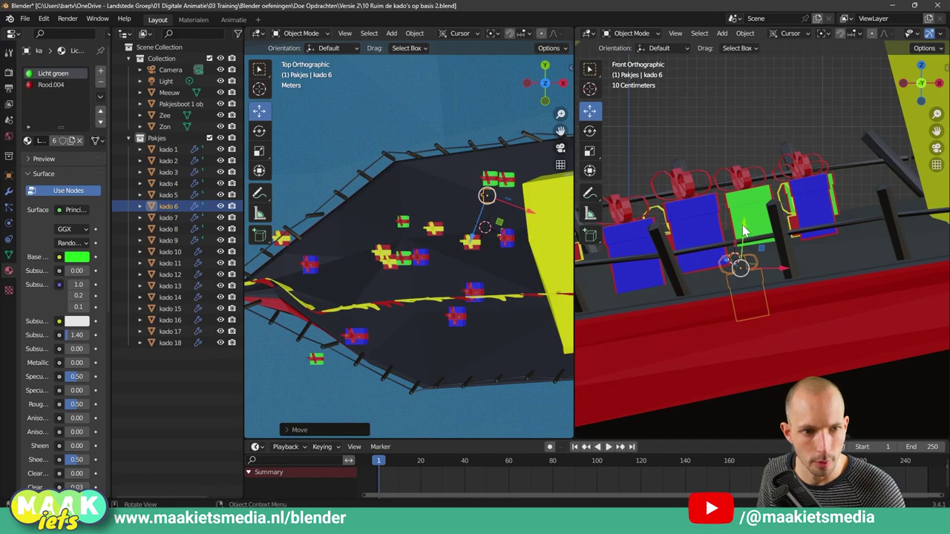
pyautogui.moveTo(744, 232); pyautogui.dragTo(721, 174)
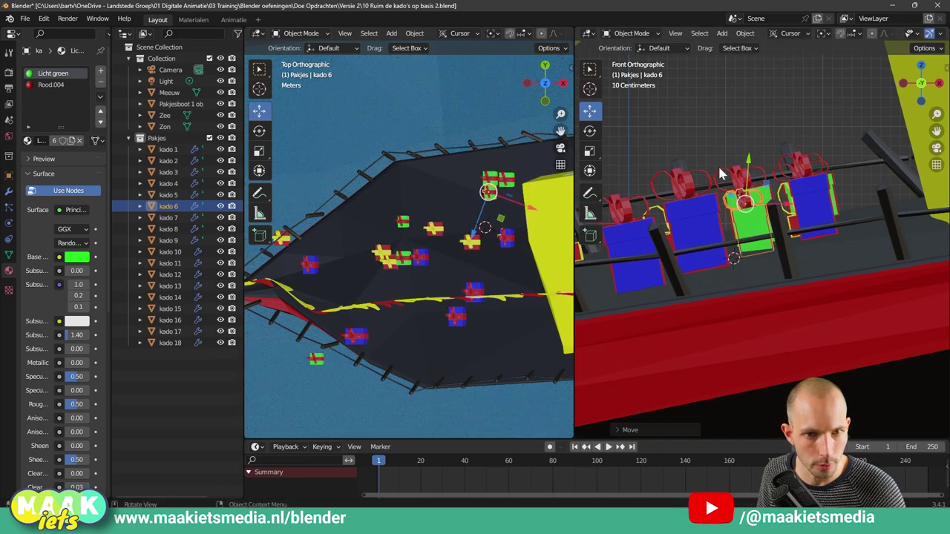
pyautogui.moveTo(404, 258); pyautogui.dragTo(503, 203)
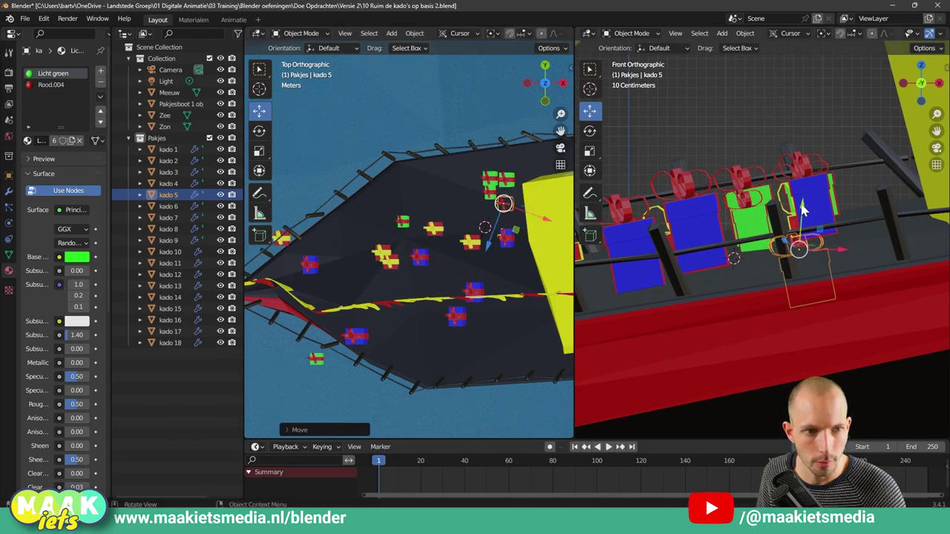
pyautogui.moveTo(802, 212); pyautogui.dragTo(794, 152)
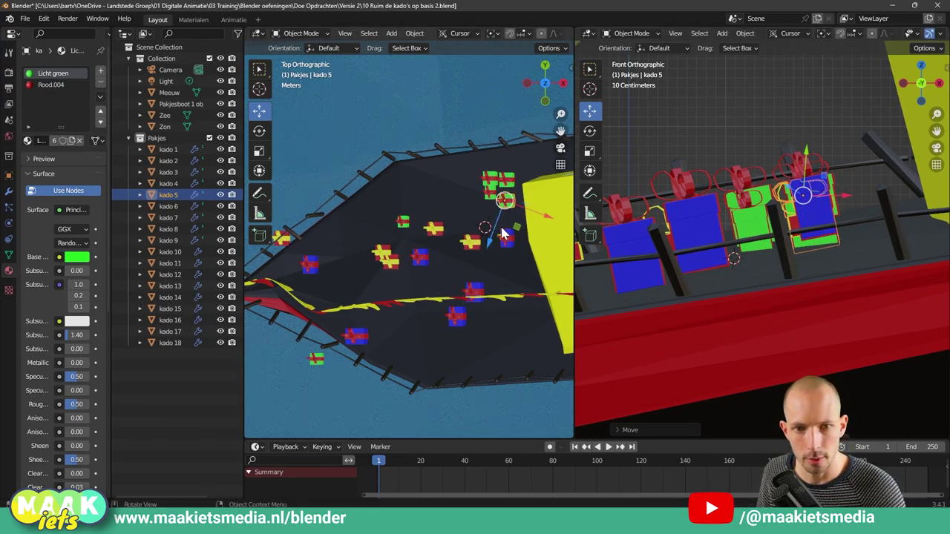
pyautogui.moveTo(401, 223); pyautogui.dragTo(483, 210)
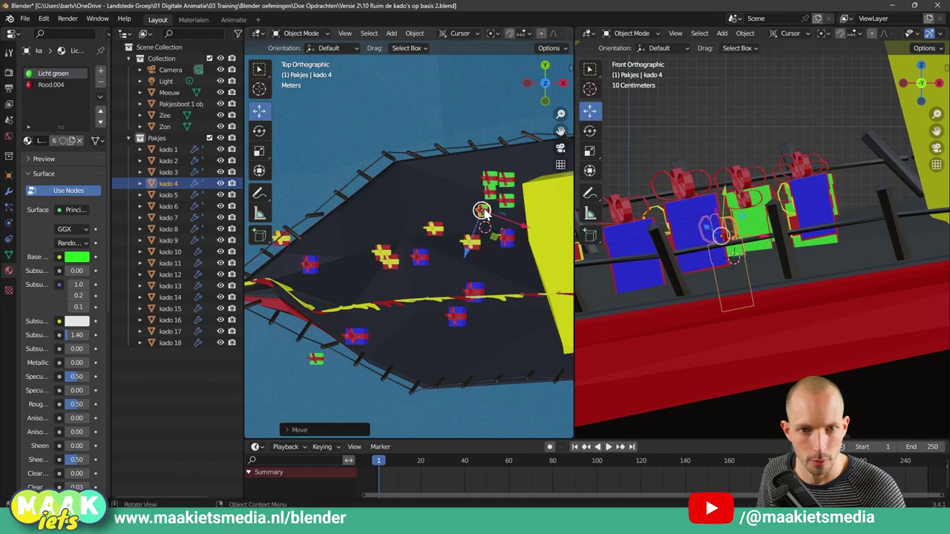
pyautogui.moveTo(726, 197); pyautogui.dragTo(729, 148)
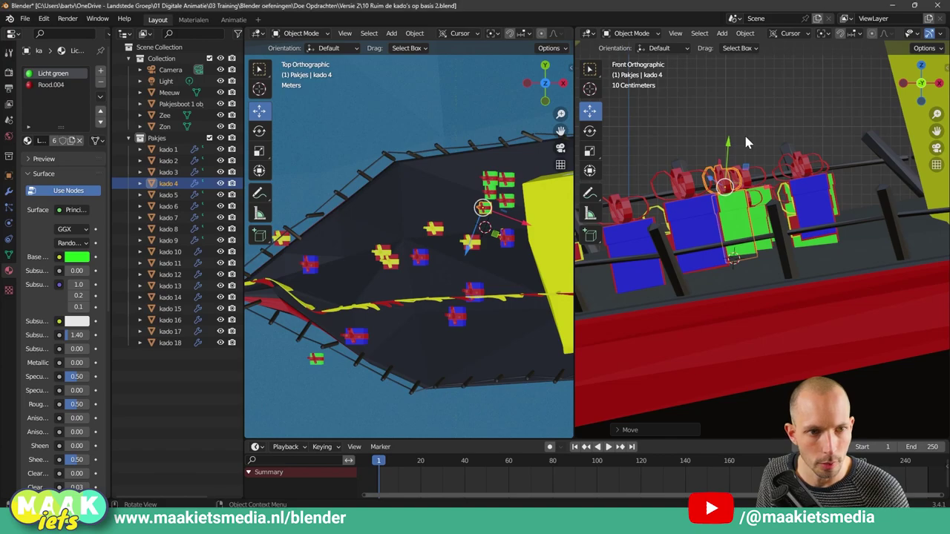
pyautogui.press(',')
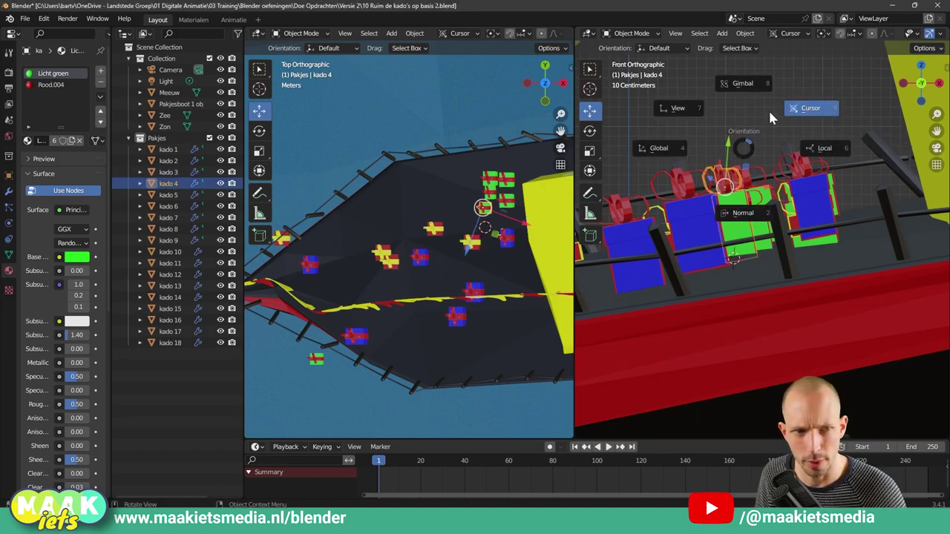
# Step: Switch transform orientation to Global and raise kado 4 slightly along Z
pyautogui.click(653, 155)
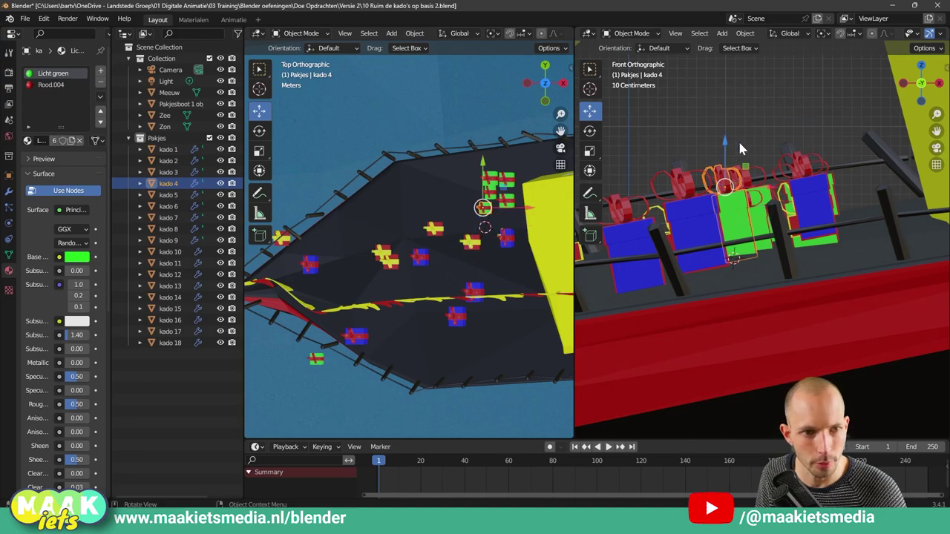
pyautogui.press('g')
pyautogui.press('z')
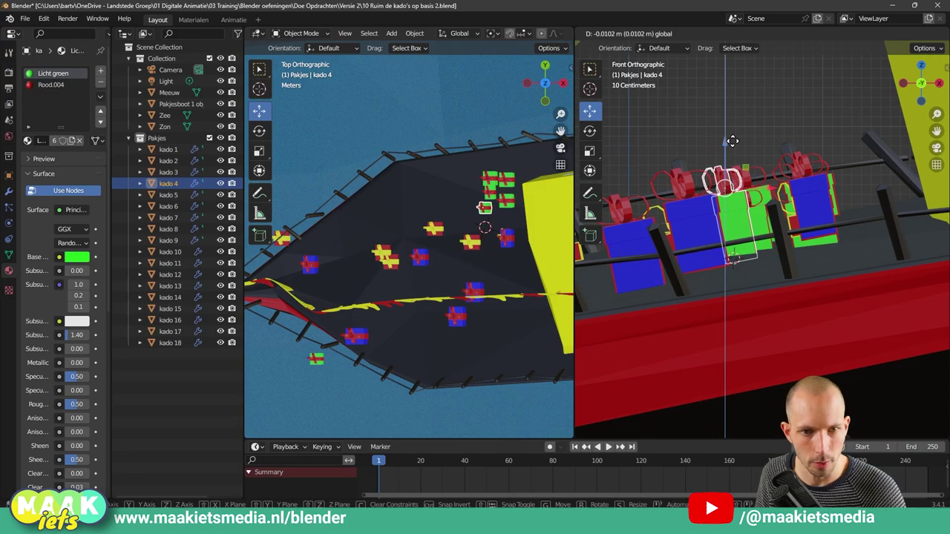
pyautogui.click(732, 138)
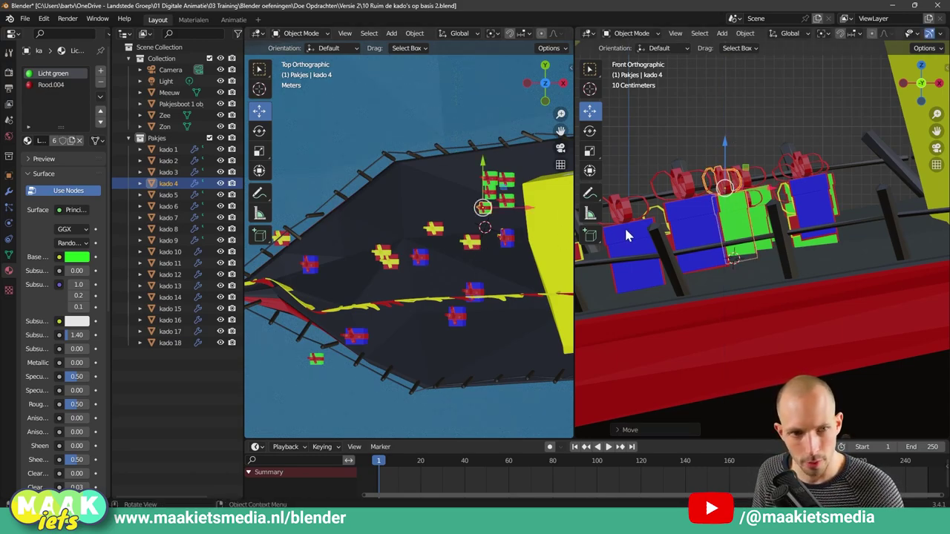
# Step: Shift yellow kado 12 about 0.99 m toward the other yellow gifts in Top view
pyautogui.scroll(-1, 499, 241)
pyautogui.scroll(-1, 499, 241)
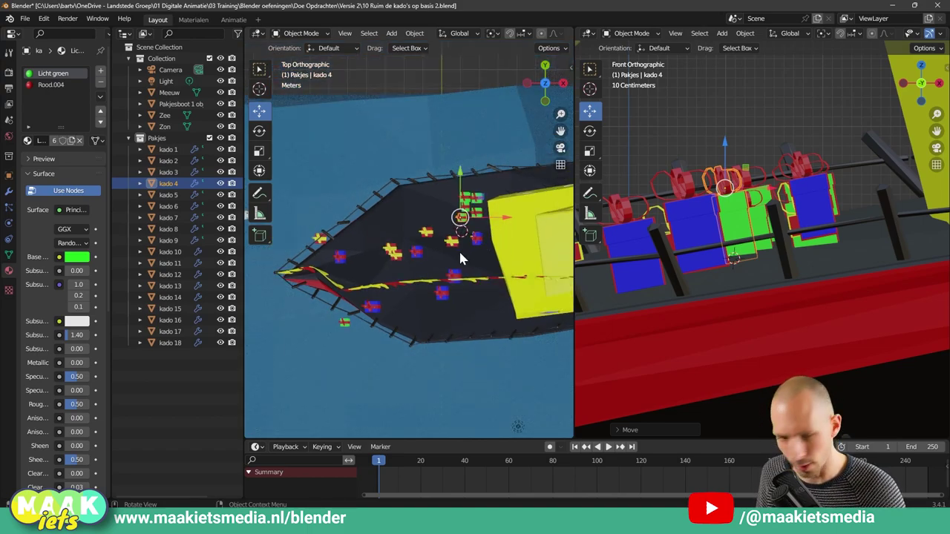
pyautogui.scroll(-1, 459, 249)
pyautogui.scroll(-1, 444, 245)
pyautogui.scroll(1, 450, 244)
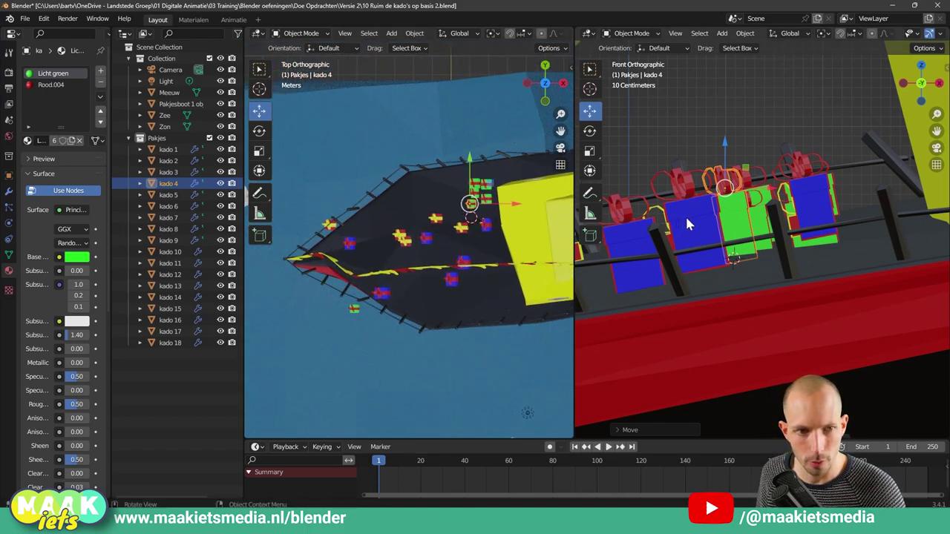
pyautogui.scroll(-1, 687, 224)
pyautogui.scroll(-1, 687, 223)
pyautogui.scroll(1, 446, 233)
pyautogui.scroll(1, 445, 234)
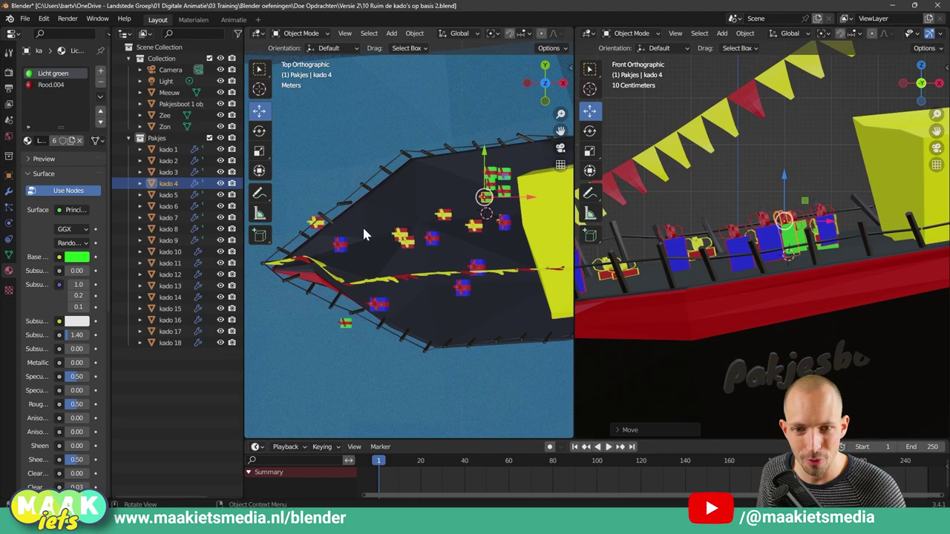
pyautogui.moveTo(317, 223)
pyautogui.mouseDown()
pyautogui.moveTo(414, 216)
pyautogui.moveTo(430, 201)
pyautogui.mouseUp()
pyautogui.scroll(3, 683, 245)
# Step: Check the gifts from back and front, then orbit a perspective right view around kado 18
pyautogui.click(473, 225)
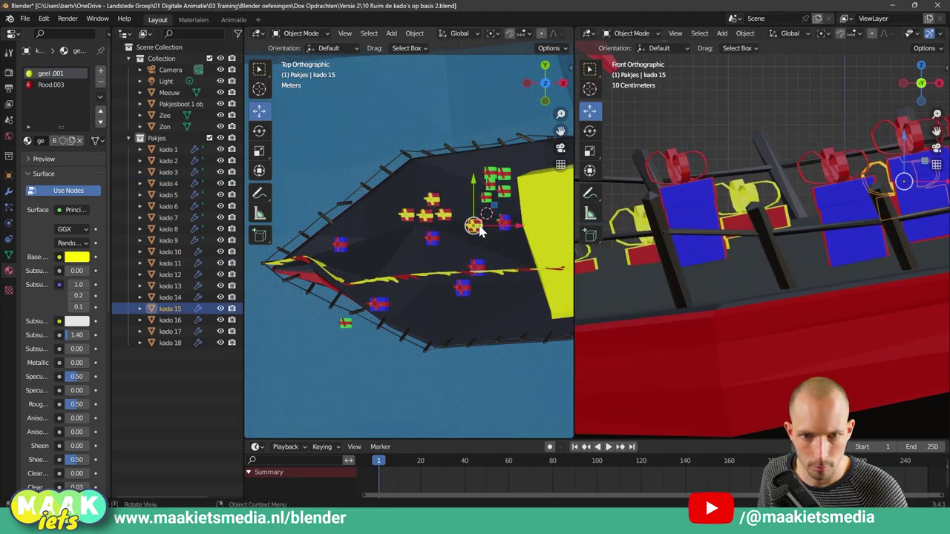
pyautogui.hotkey('ctrl', 'z')
pyautogui.hotkey('ctrl', 'z')
pyautogui.hotkey('ctrl', 'z')
pyautogui.scroll(-2, 742, 223)
pyautogui.click(921, 84)
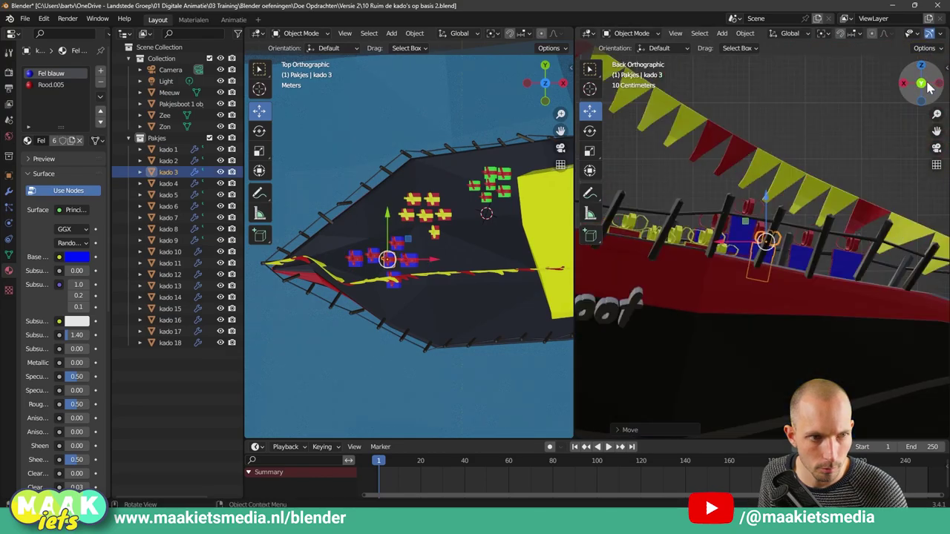
pyautogui.click(928, 87)
pyautogui.click(769, 239)
pyautogui.press('KP_Decimal')
pyautogui.moveTo(769, 239)
pyautogui.mouseDown(button='middle')
pyautogui.moveTo(703, 317)
pyautogui.moveTo(740, 255)
pyautogui.moveTo(723, 240)
pyautogui.moveTo(763, 260)
pyautogui.moveTo(666, 234)
pyautogui.moveTo(775, 270)
pyautogui.mouseUp(button='middle')
pyautogui.scroll(-3, 720, 290)
# Step: Raise blue kado 2 vertically so it sits on the deck
pyautogui.click(819, 233)
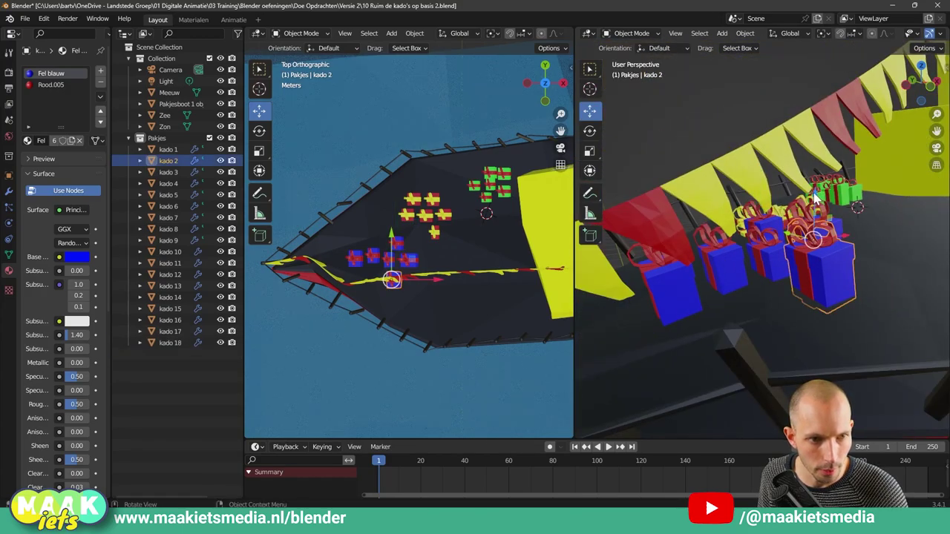
pyautogui.press('g')
pyautogui.press('z')
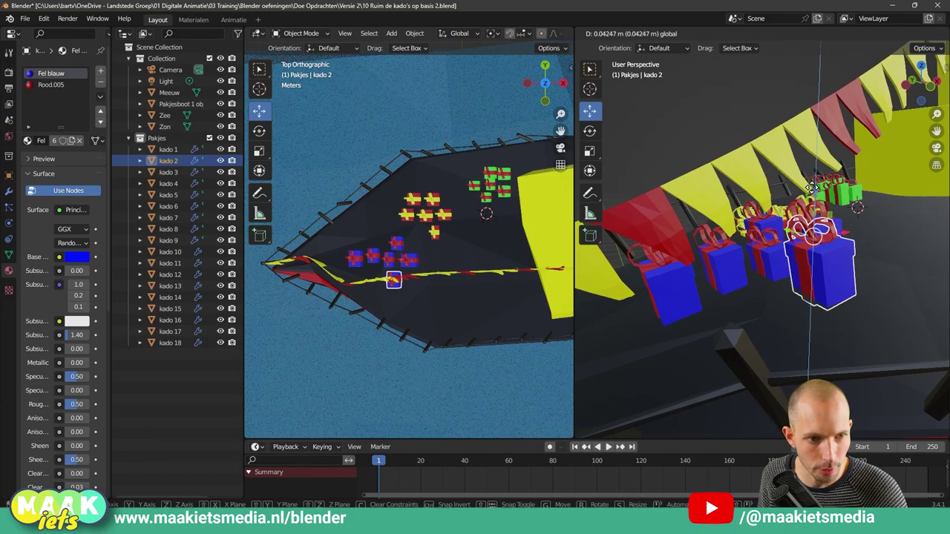
pyautogui.click(808, 195)
# Step: Nudge yellow kado 12 along one axis into a tight yellow cluster, orbiting to check
pyautogui.moveTo(685, 297); pyautogui.dragTo(821, 306, button='middle')
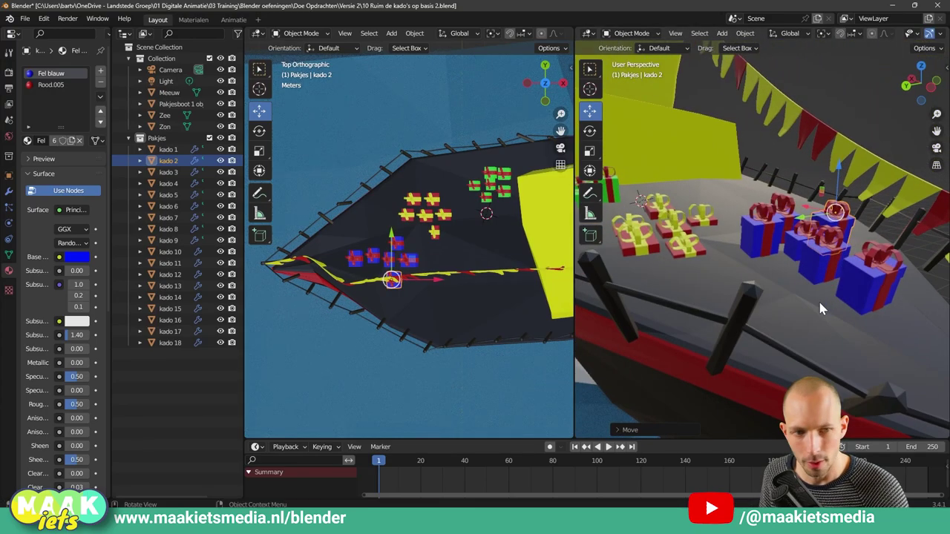
pyautogui.moveTo(768, 283)
pyautogui.mouseDown(button='middle')
pyautogui.moveTo(732, 266)
pyautogui.moveTo(781, 289)
pyautogui.mouseUp(button='middle')
pyautogui.click(712, 271)
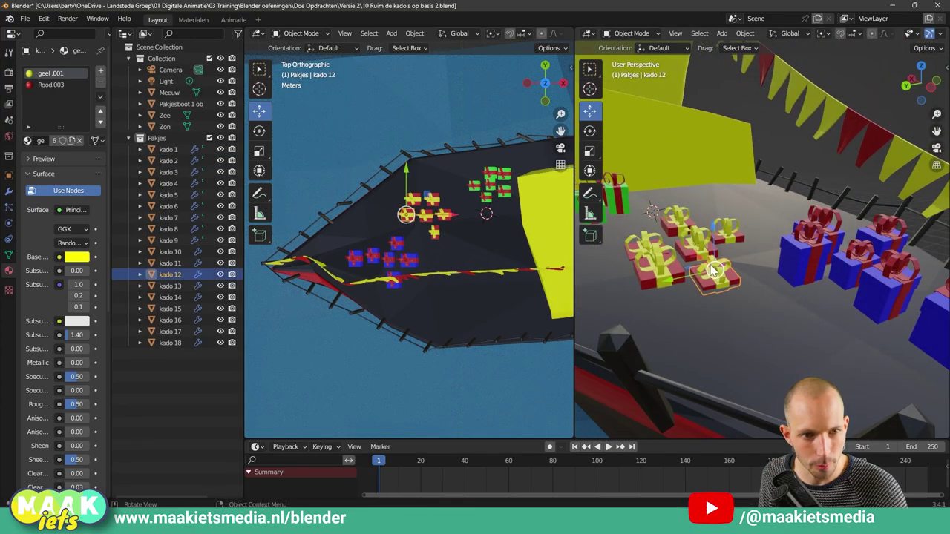
pyautogui.moveTo(717, 232); pyautogui.dragTo(715, 220)
pyautogui.moveTo(716, 220)
pyautogui.mouseDown(button='middle')
pyautogui.moveTo(738, 283)
pyautogui.moveTo(638, 283)
pyautogui.moveTo(625, 268)
pyautogui.moveTo(583, 276)
pyautogui.moveTo(745, 256)
pyautogui.moveTo(748, 265)
pyautogui.moveTo(657, 291)
pyautogui.moveTo(696, 312)
pyautogui.mouseUp(button='middle')
pyautogui.press(',')
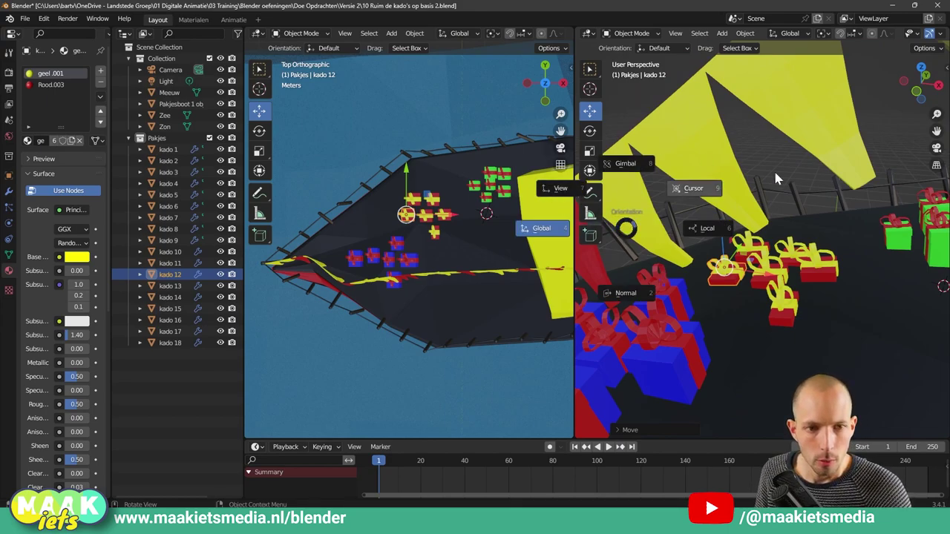
# Step: Set transform orientation to Local and pivot point to Bounding Box Center
pyautogui.click(708, 228)
pyautogui.press('.')
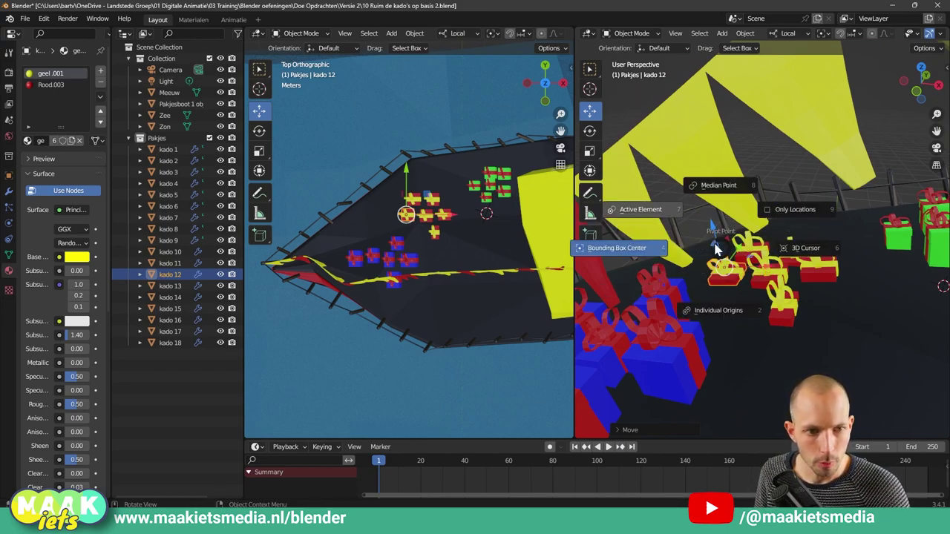
pyautogui.click(711, 246)
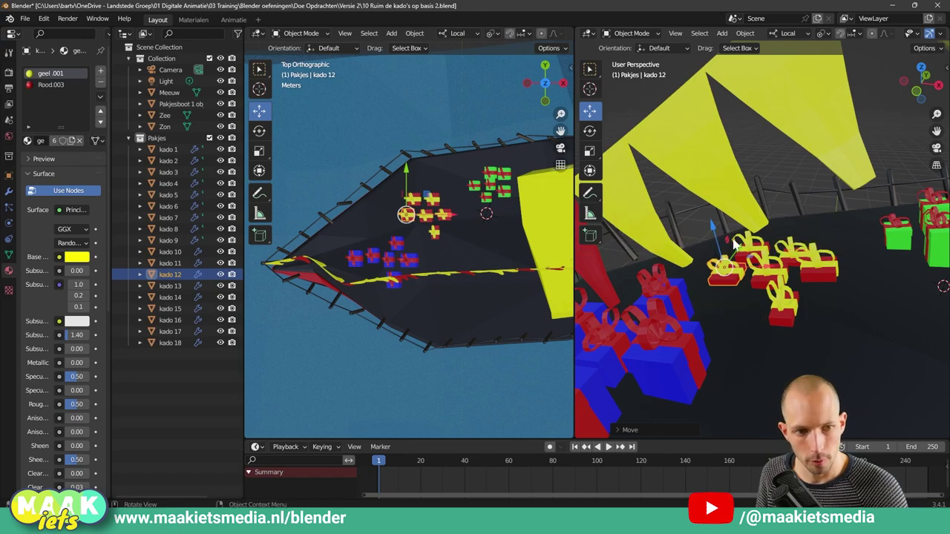
# Step: Widen the perspective viewport and orbit to a higher view over the deck
pyautogui.moveTo(711, 246); pyautogui.dragTo(631, 249, button='middle')
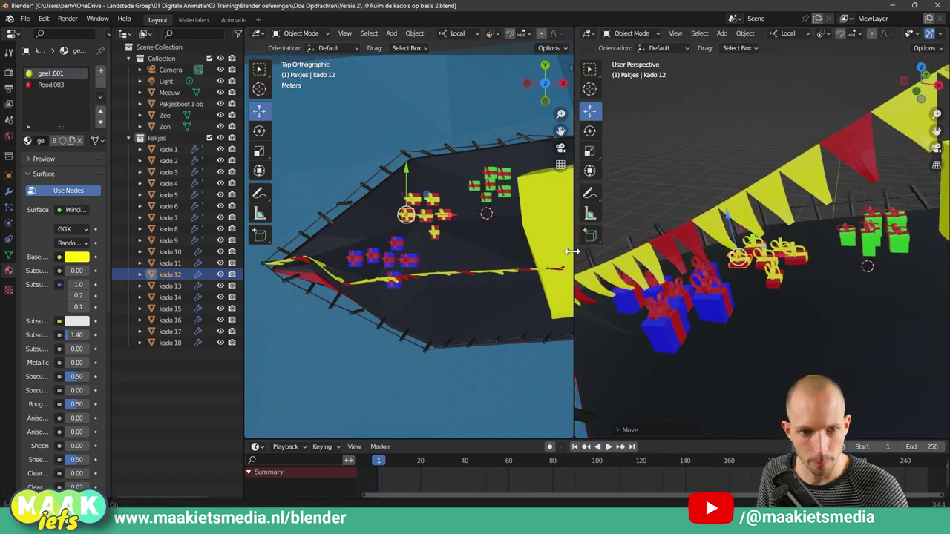
pyautogui.moveTo(572, 252); pyautogui.dragTo(545, 251)
pyautogui.moveTo(668, 297)
pyautogui.mouseDown(button='middle')
pyautogui.moveTo(724, 300)
pyautogui.moveTo(784, 273)
pyautogui.moveTo(821, 279)
pyautogui.moveTo(851, 257)
pyautogui.moveTo(878, 258)
pyautogui.moveTo(857, 248)
pyautogui.moveTo(787, 258)
pyautogui.moveTo(787, 270)
pyautogui.mouseUp(button='middle')
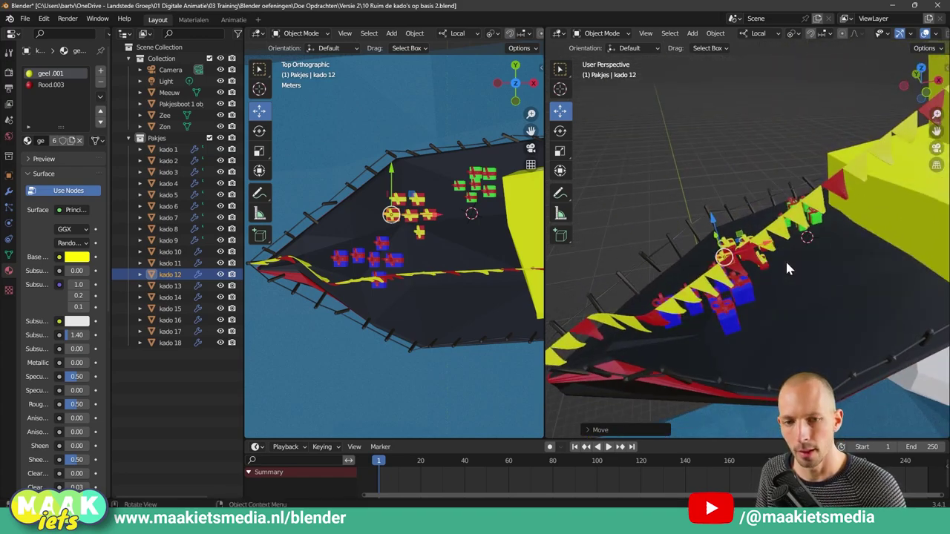